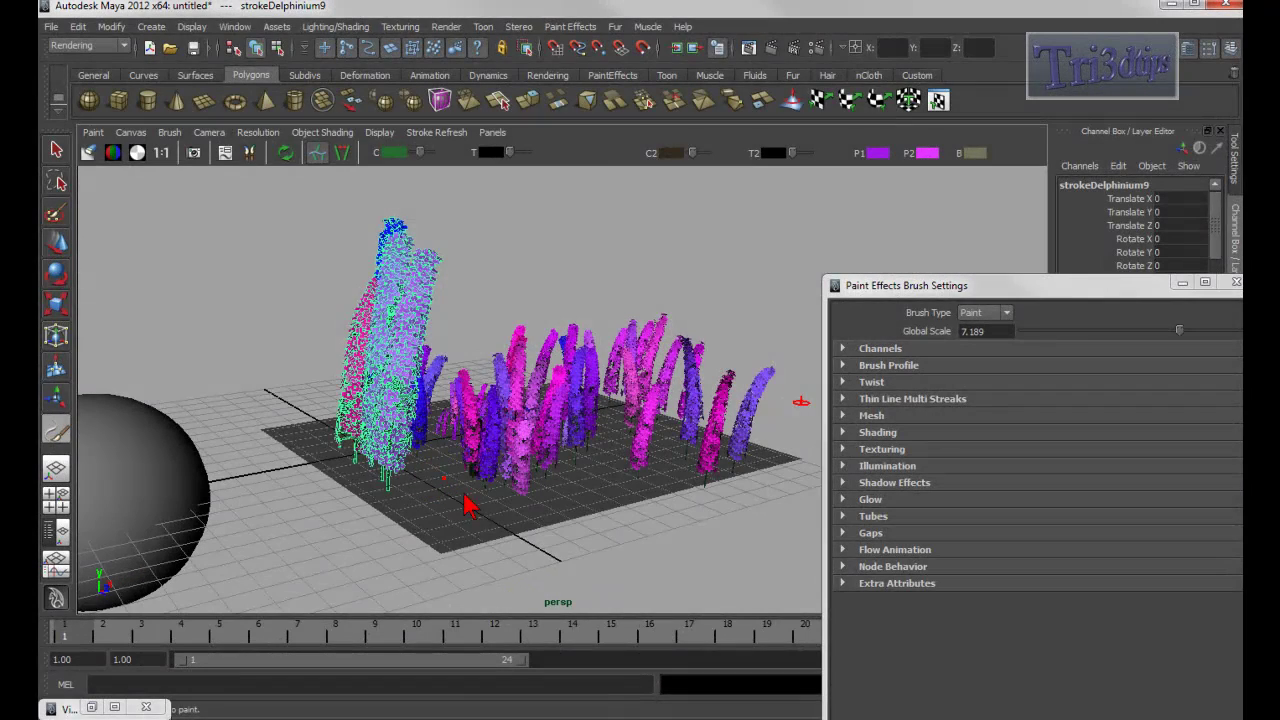
Paint a very tall delphinium stroke on the dark ground plane with the Paint Effects brush
right_click_drag(655, 479, 357, 440, "alt")
mouse_move(543, 386)
left_mouse_down("alt")
mouse_move(500, 543)
mouse_move(563, 429)
left_mouse_up("alt")
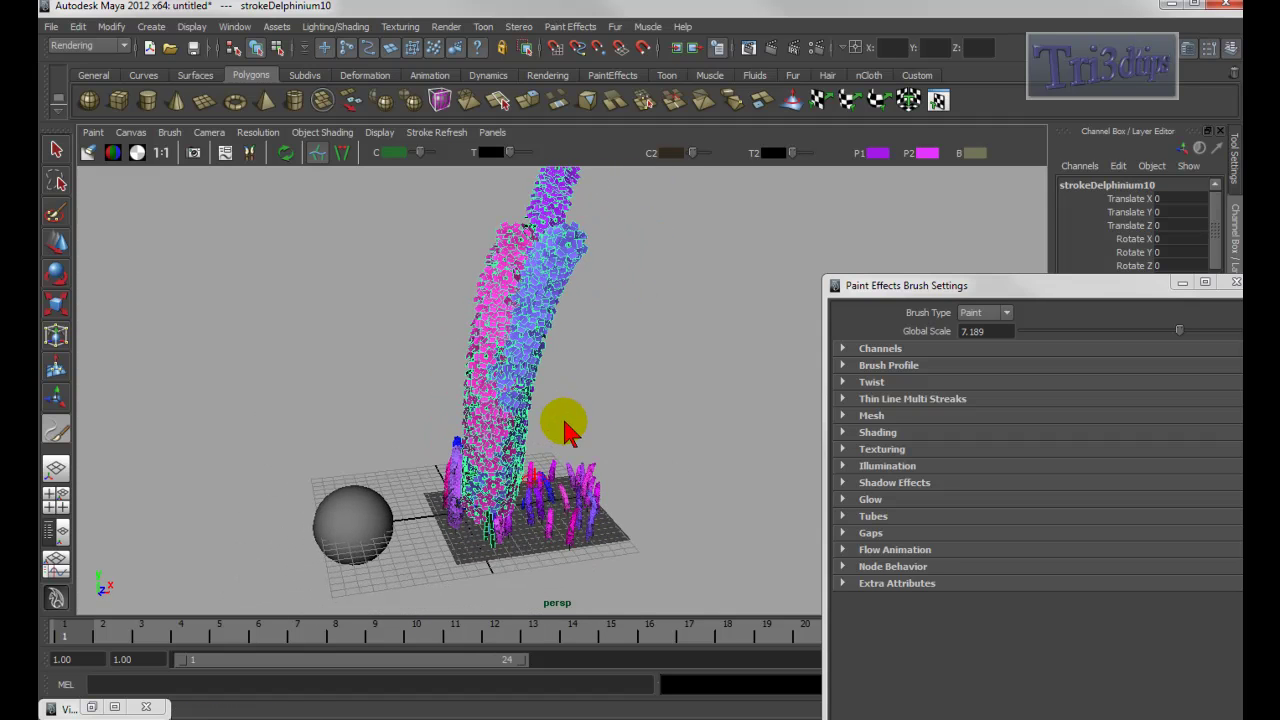
key("ctrl+b")
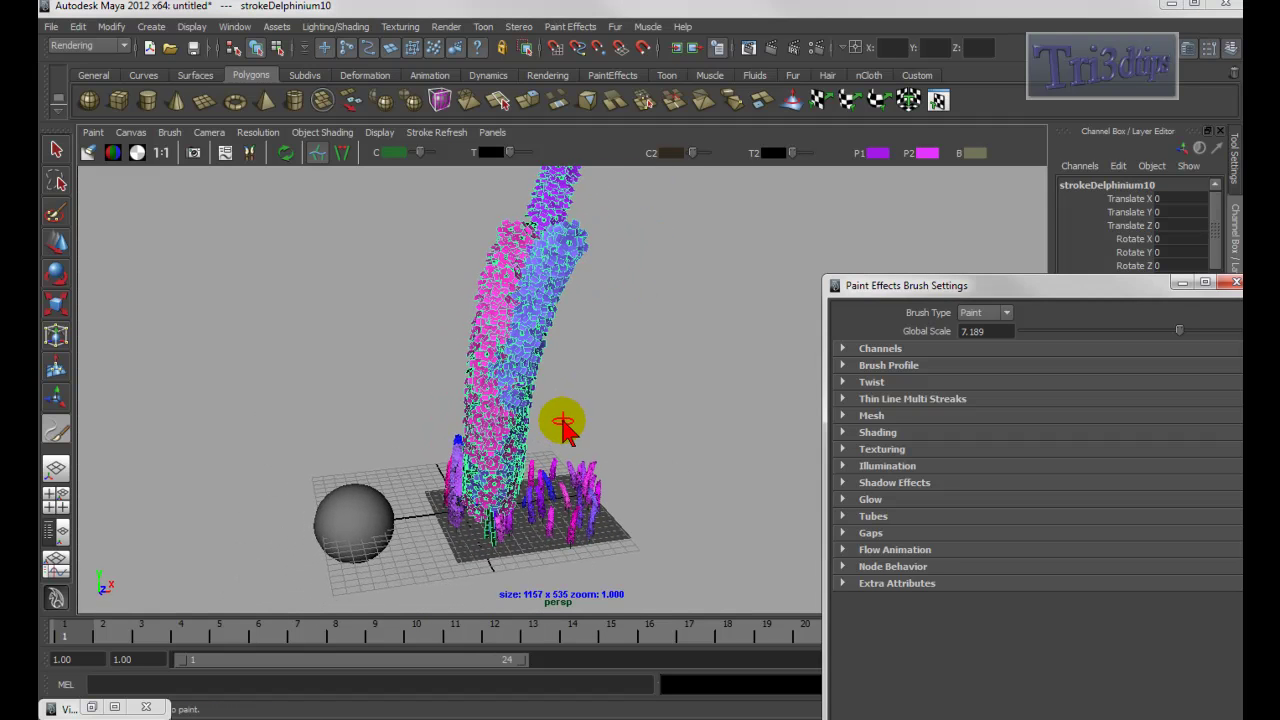
mouse_move(514, 523)
left_mouse_down("alt")
mouse_move(571, 480)
mouse_move(552, 487)
mouse_move(552, 472)
mouse_move(531, 512)
left_mouse_up("alt")
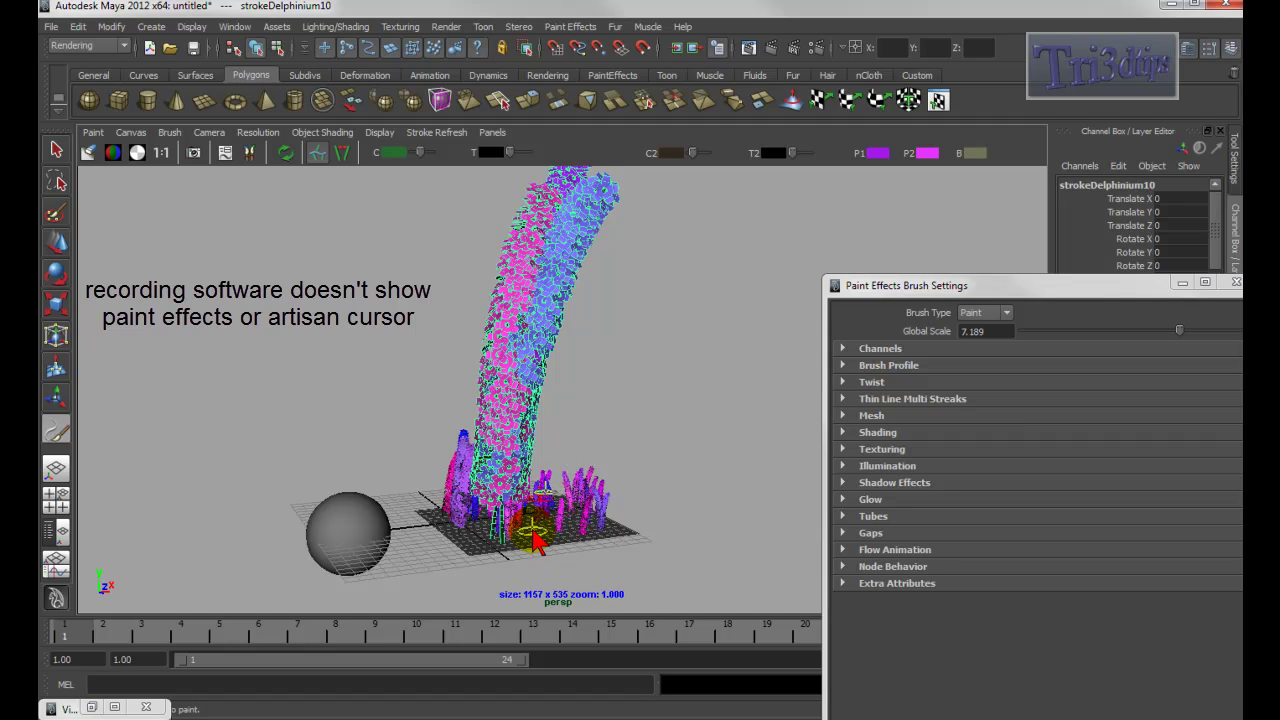
left_click_drag(535, 540, 535, 540)
right_click_drag(520, 511, 633, 512, "alt")
middle_click_drag(573, 541, 625, 450, "alt")
left_click_drag(593, 476, 595, 487, "alt")
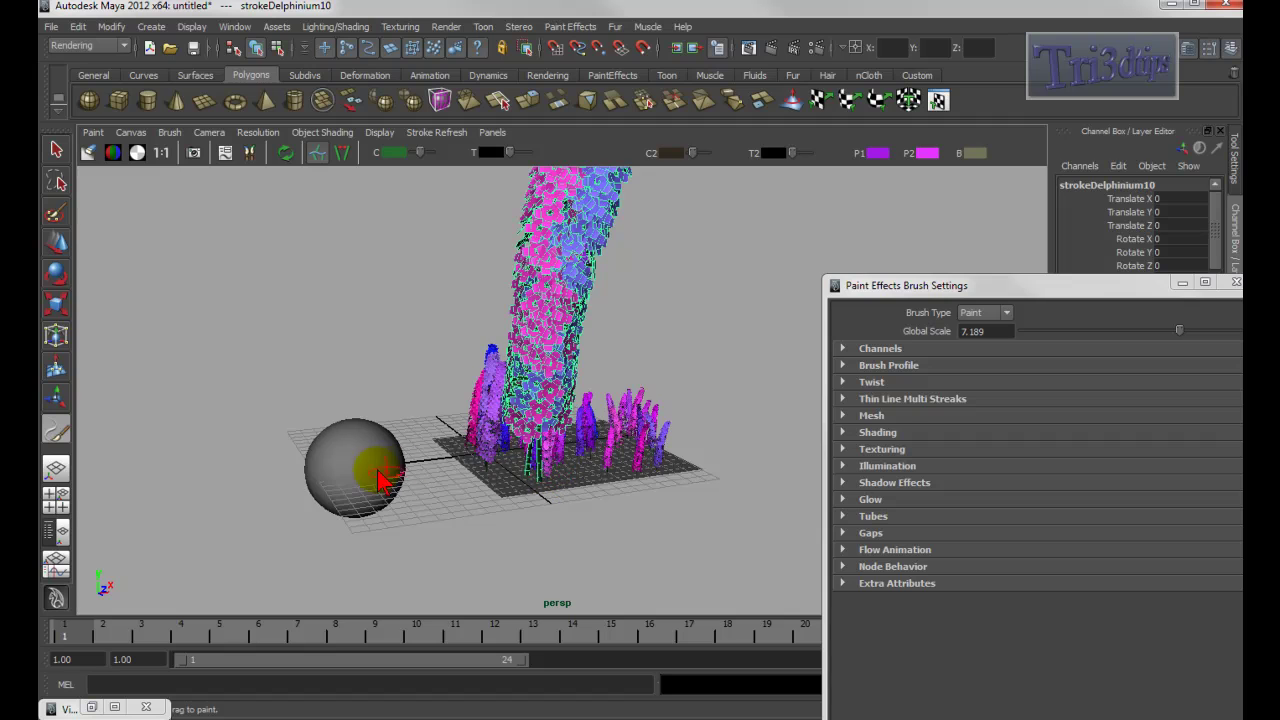
Try to paint a delphinium stroke on the grey sphere with the Paint Effects tool
left_click(57, 436)
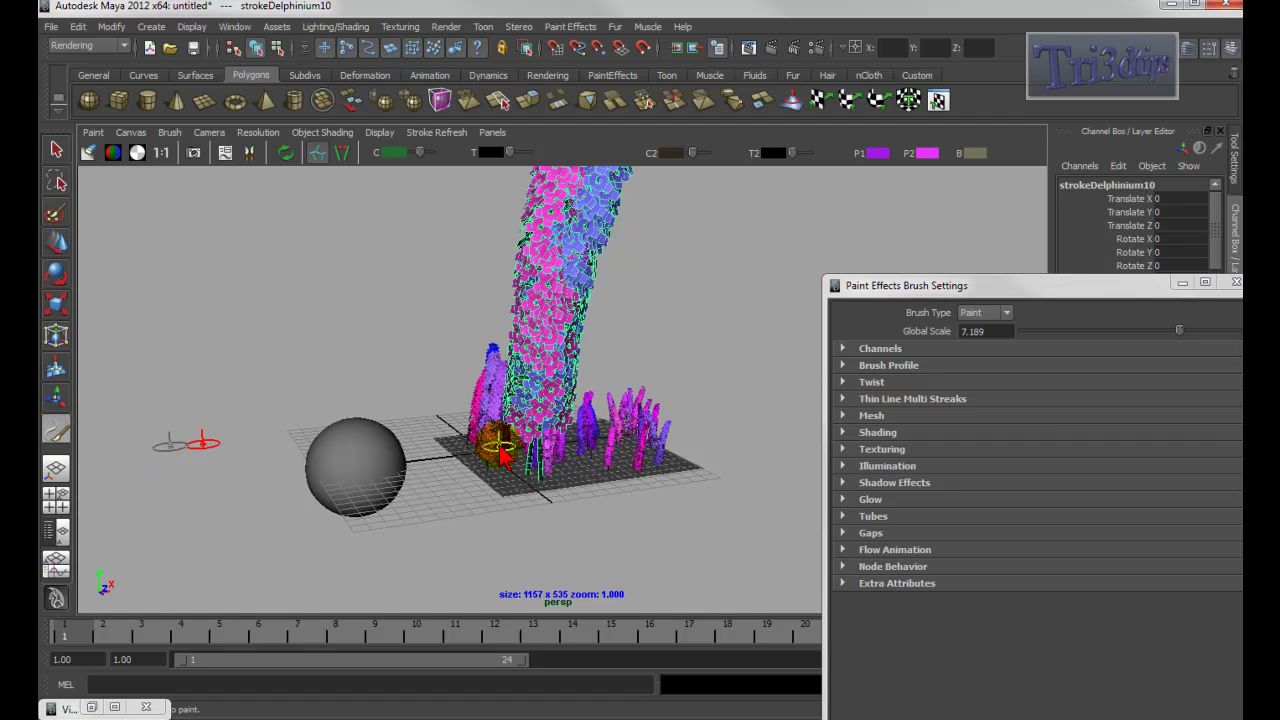
left_click(54, 150)
left_click_drag(432, 438, 414, 491, "alt")
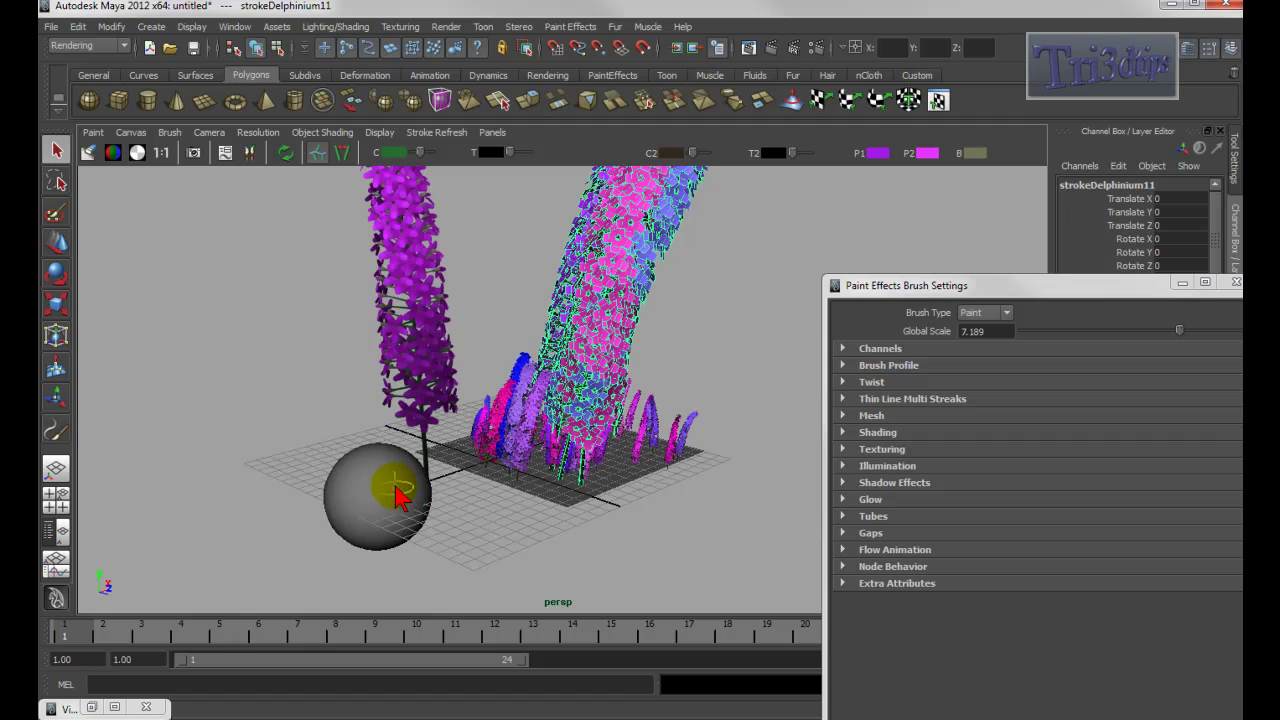
mouse_move(314, 477)
left_mouse_down("alt")
mouse_move(451, 428)
mouse_move(443, 455)
left_mouse_up("alt")
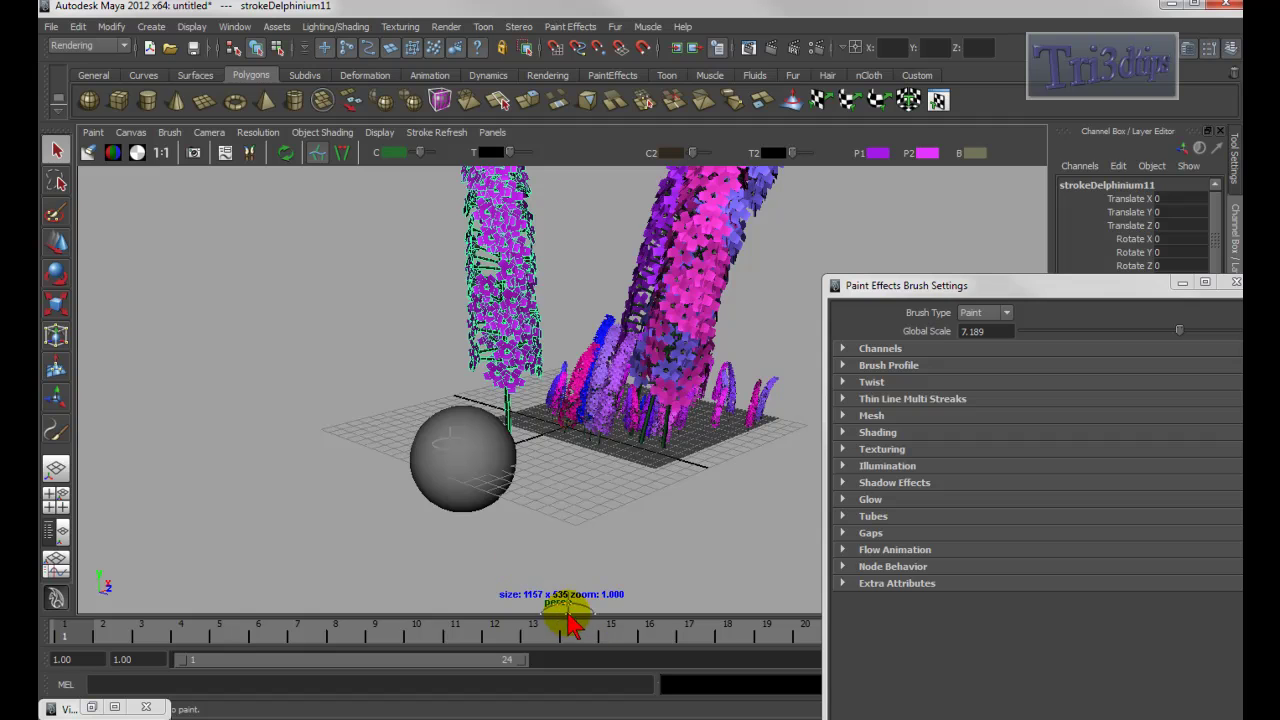
Return to the normal perspective view, select the sphere and display the scene shaded with textures
key("8")
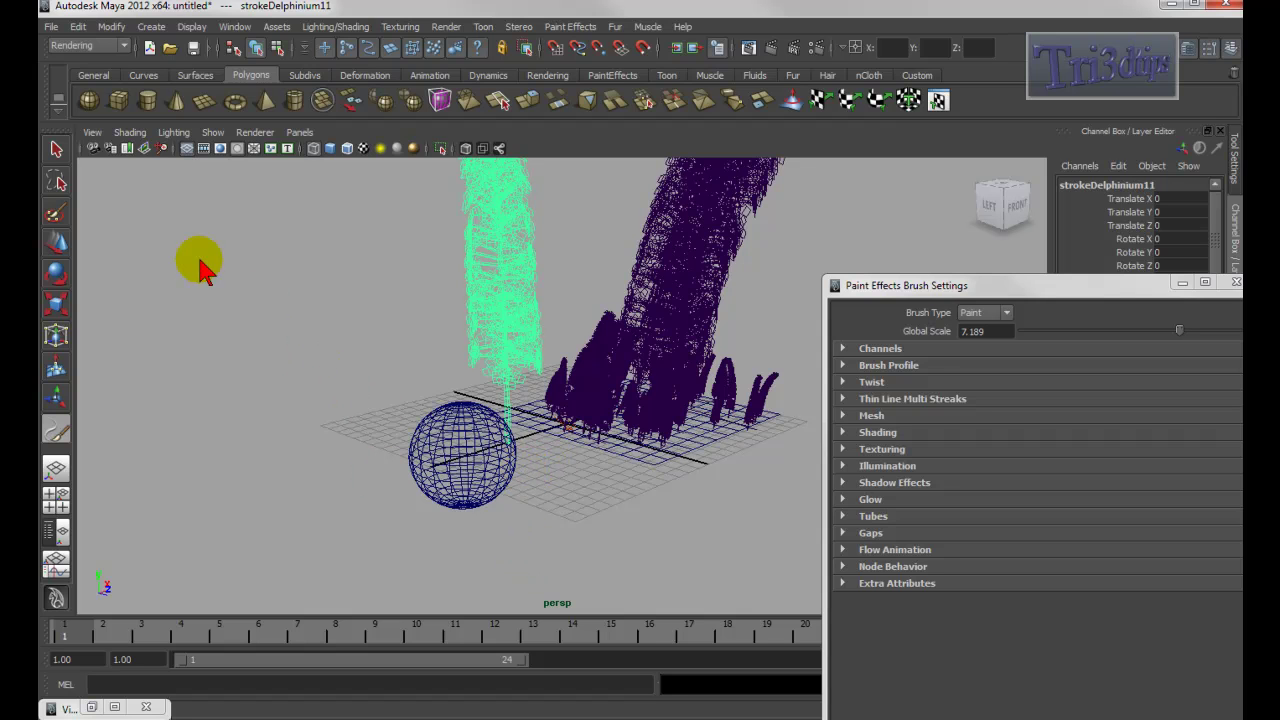
left_click(57, 152)
left_click_drag(491, 457, 537, 512)
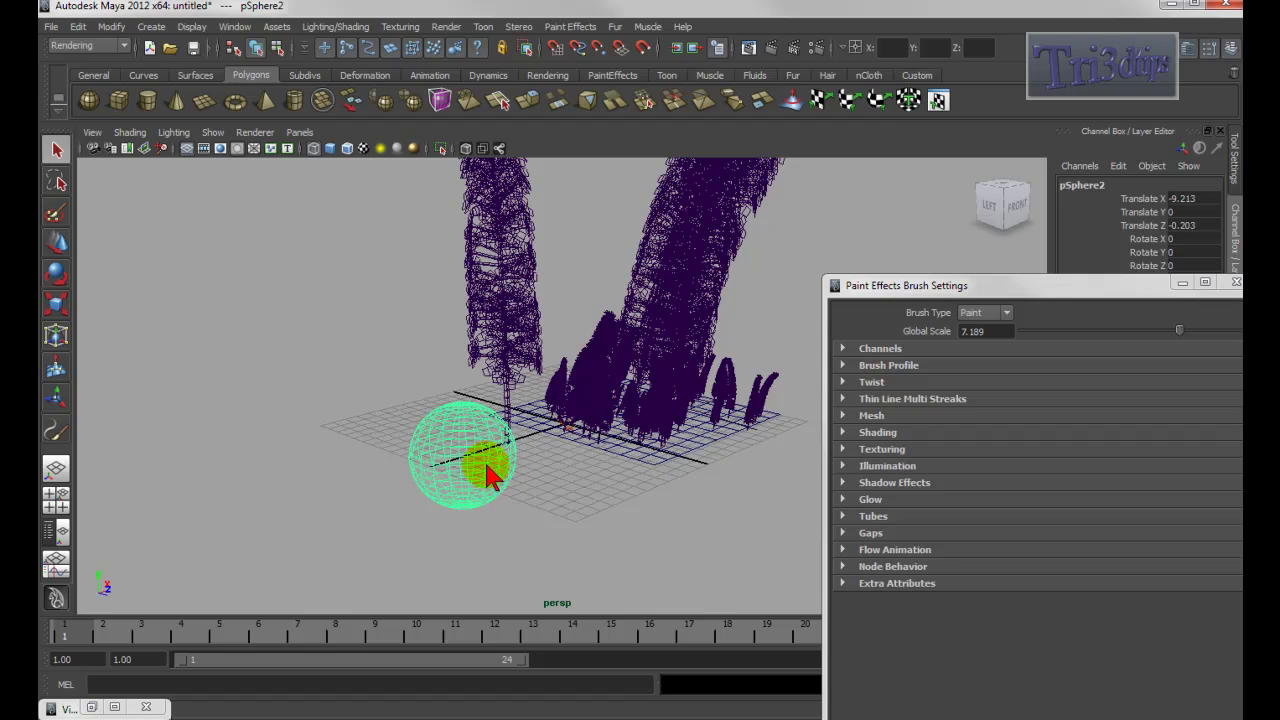
key("5")
key("6")
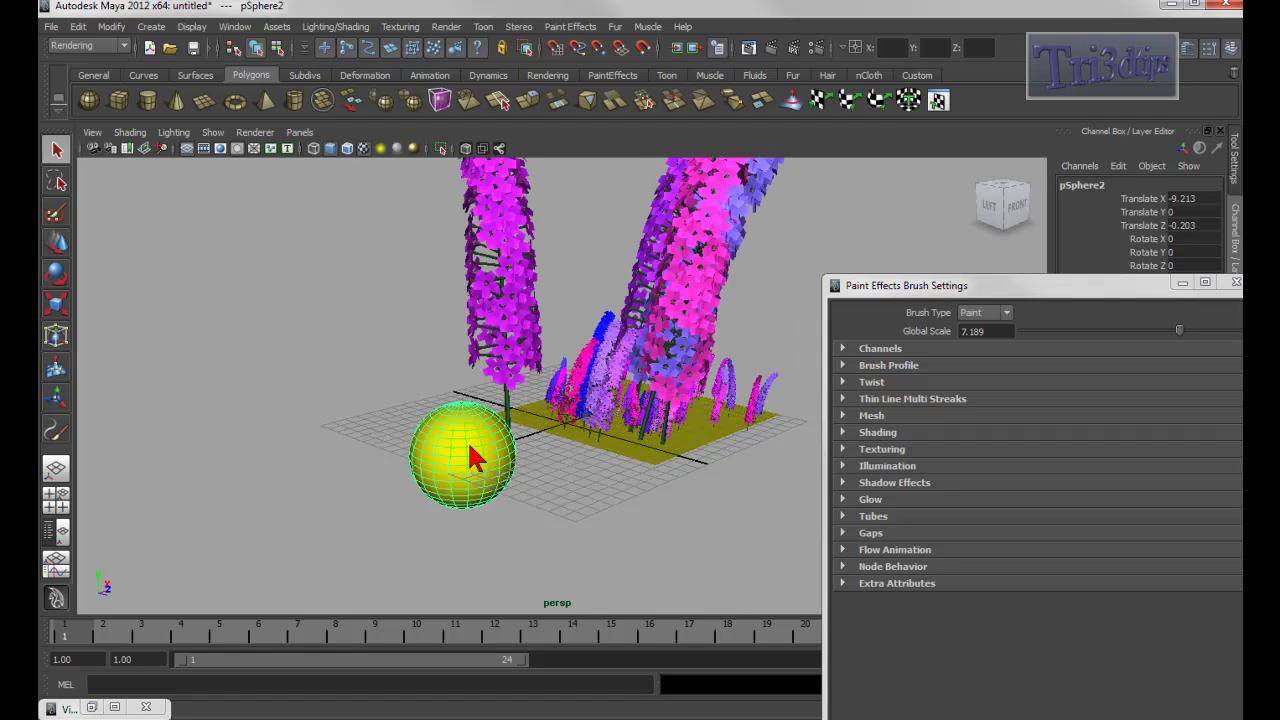
left_click_drag(475, 447, 632, 388, "alt")
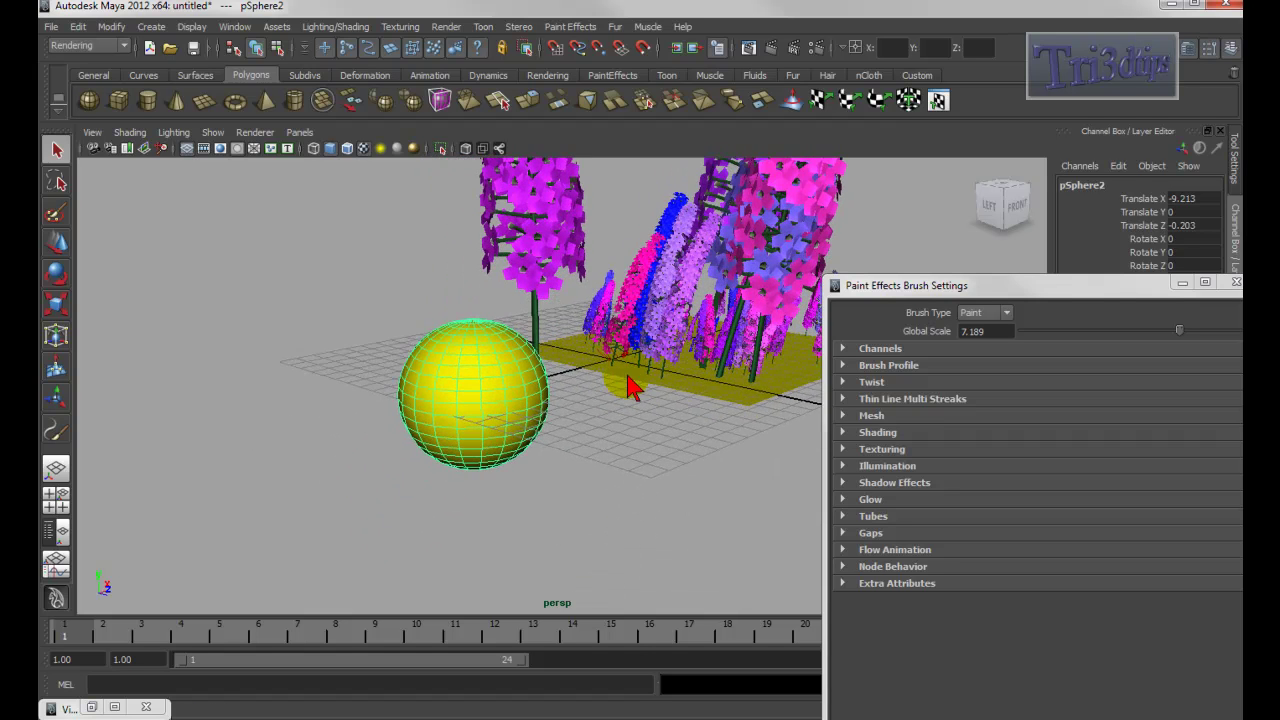
left_click_drag(537, 428, 523, 423, "alt")
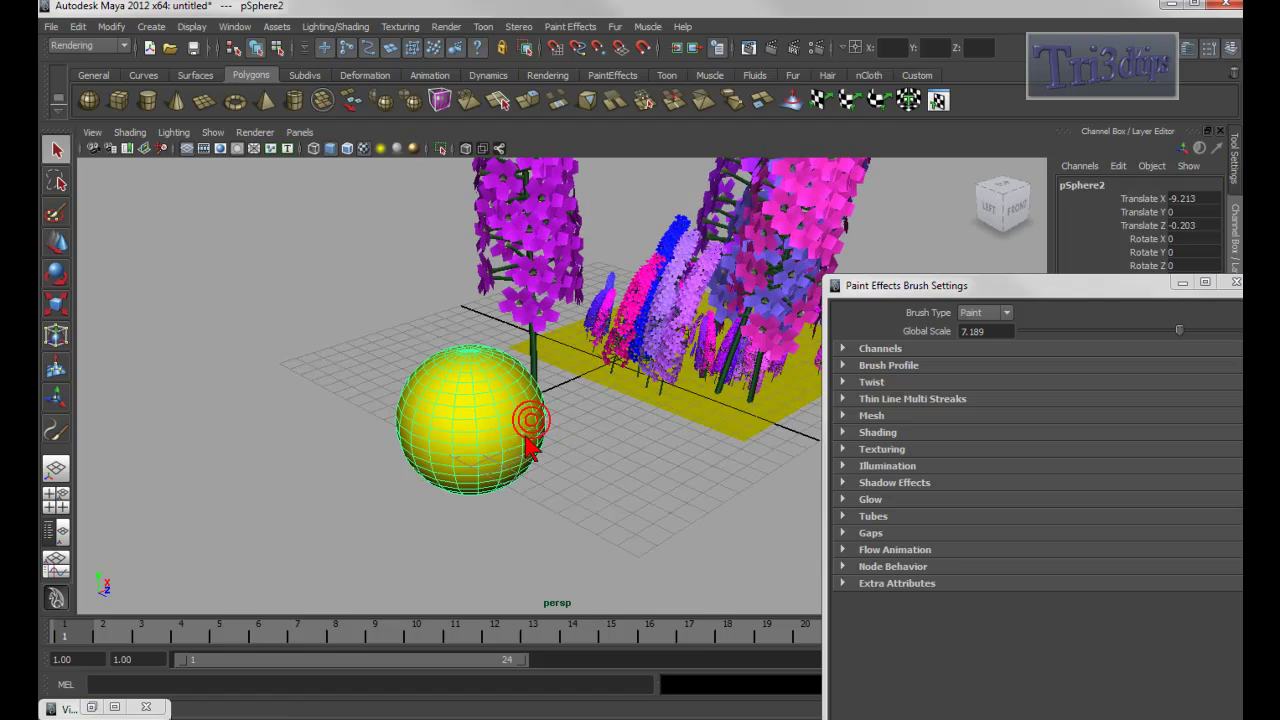
Activate the 3D Paint Tool on the sphere with its settings shown, and close the Paint Effects brush settings
left_click(57, 438)
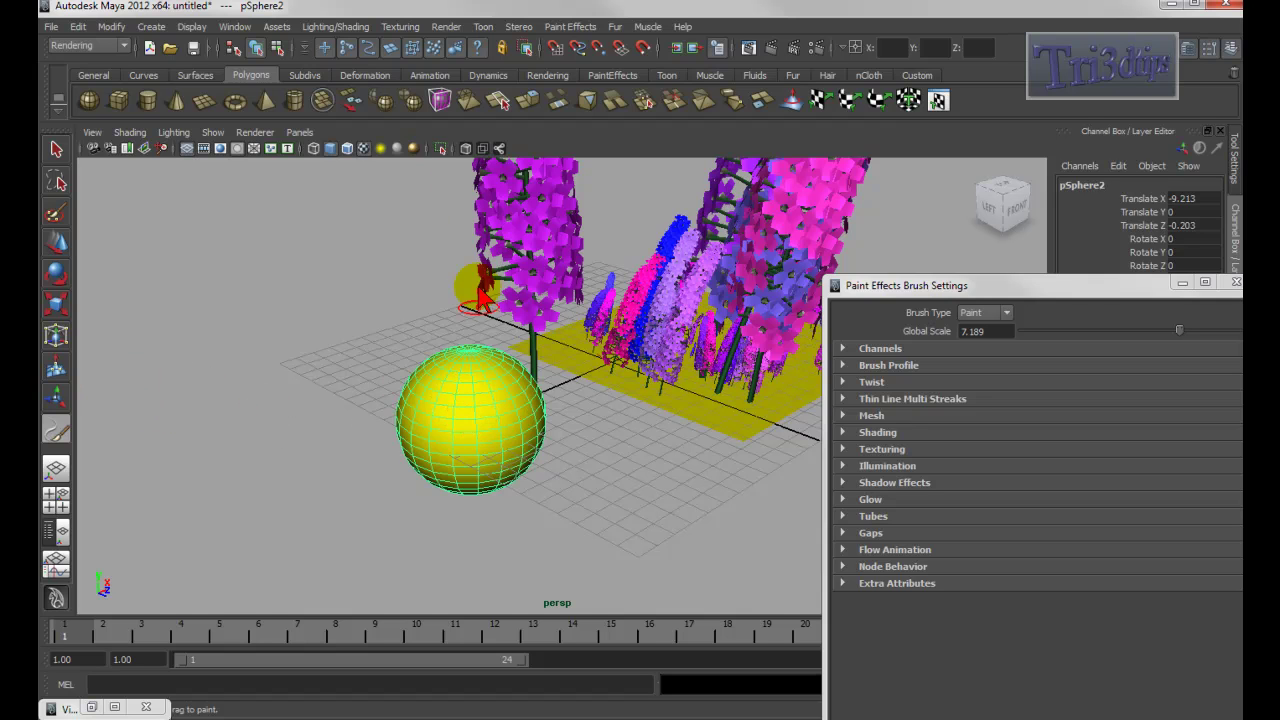
left_click(401, 27)
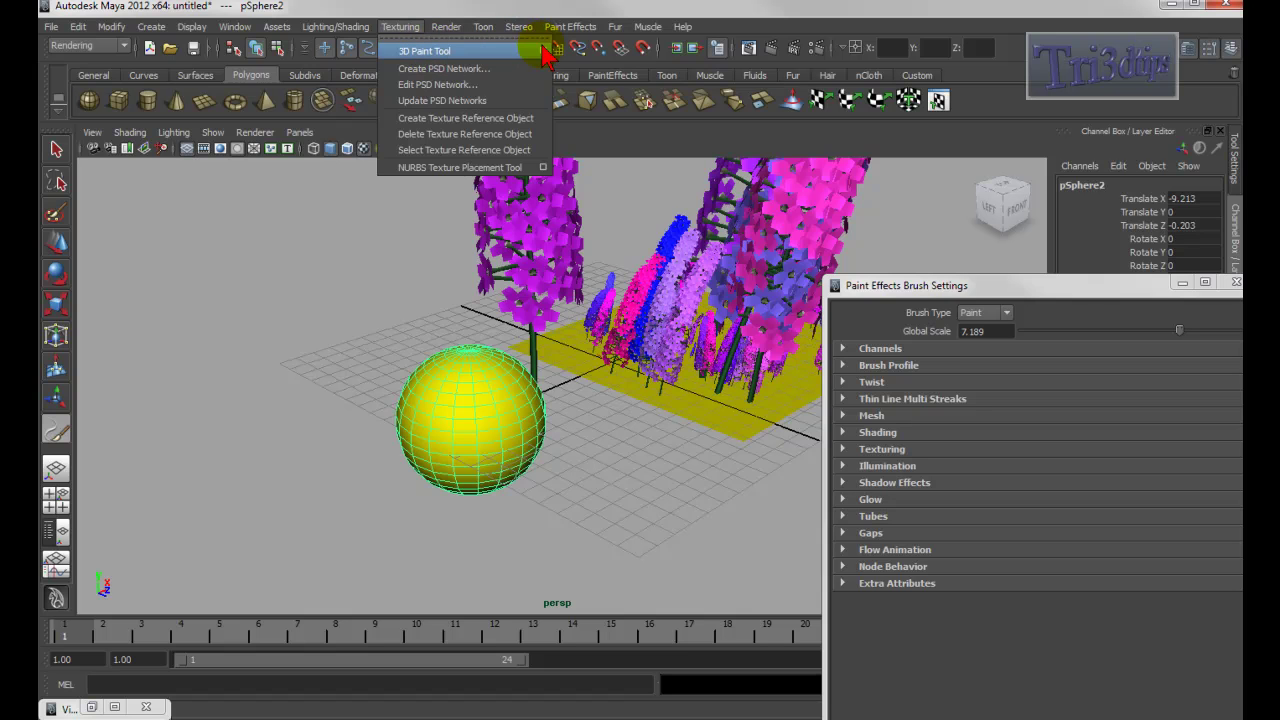
left_click(543, 51)
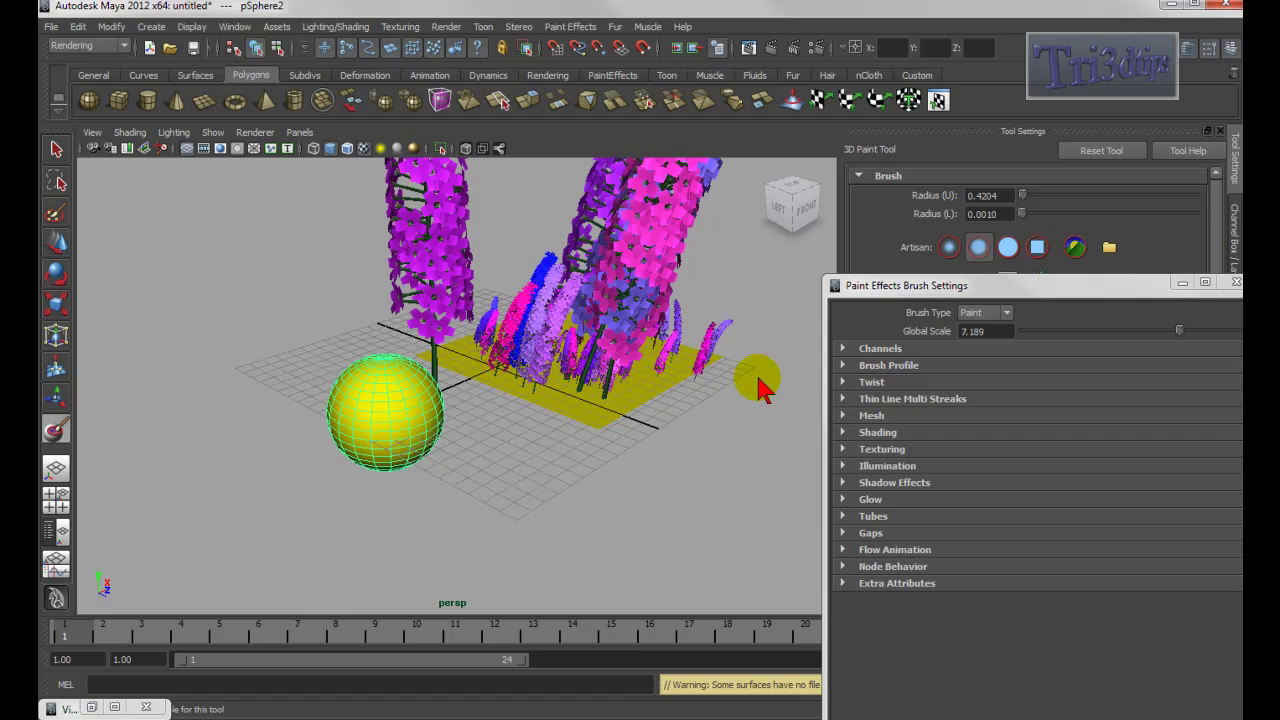
mouse_move(1066, 285)
left_mouse_down()
mouse_move(766, 323)
mouse_move(705, 378)
left_mouse_up()
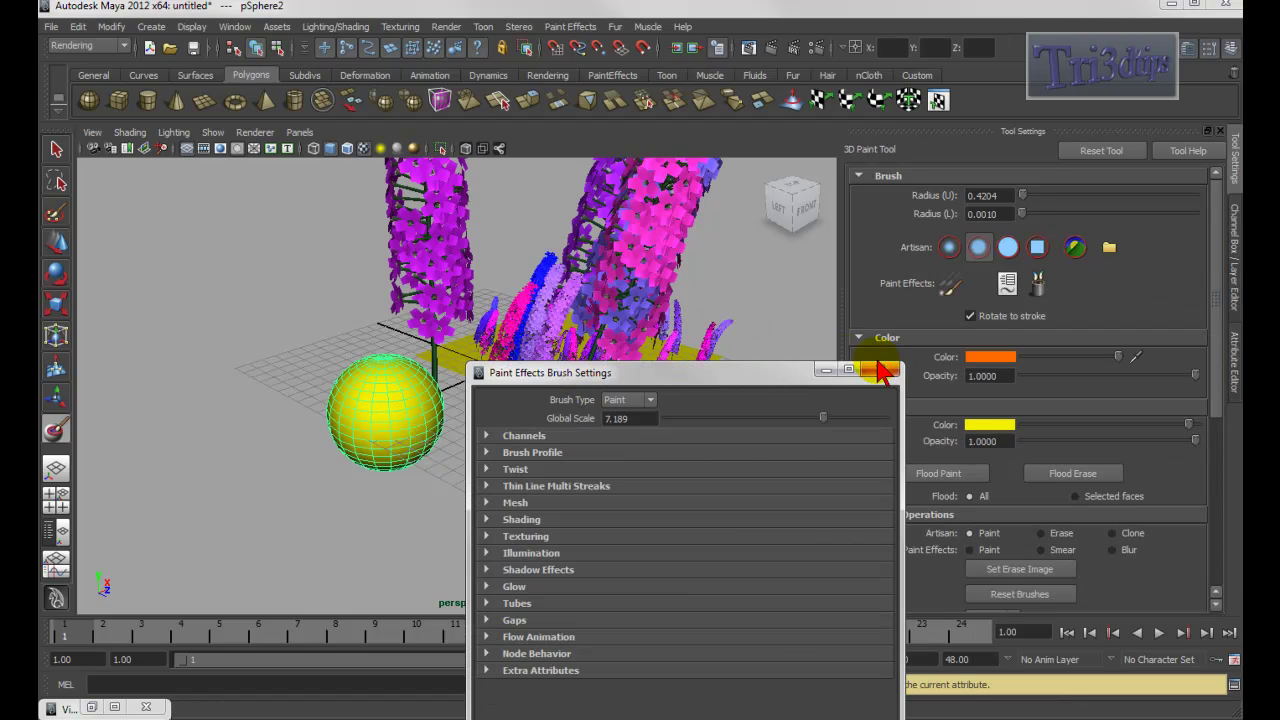
left_click(880, 372)
Assign file textures of 256 x 256 in Maya IFF format to the color attribute for 3D painting
left_click_drag(1222, 375, 1217, 562)
left_click(1003, 455)
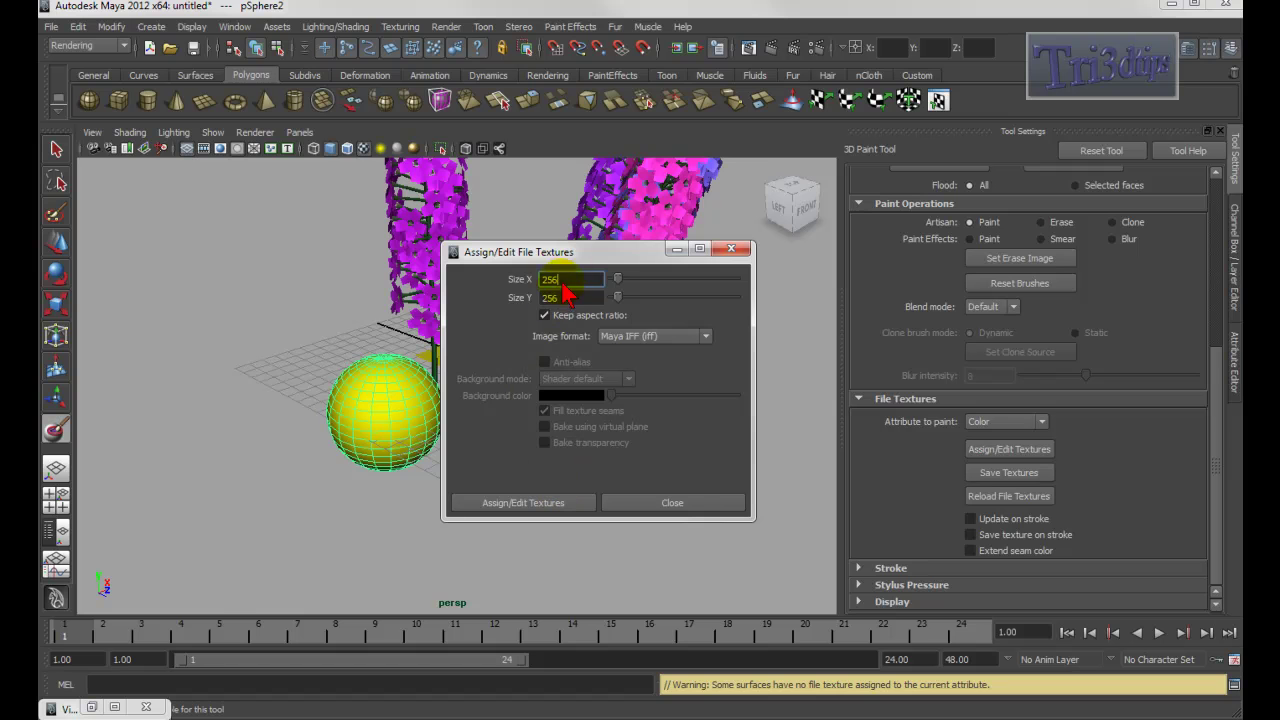
left_click(521, 503)
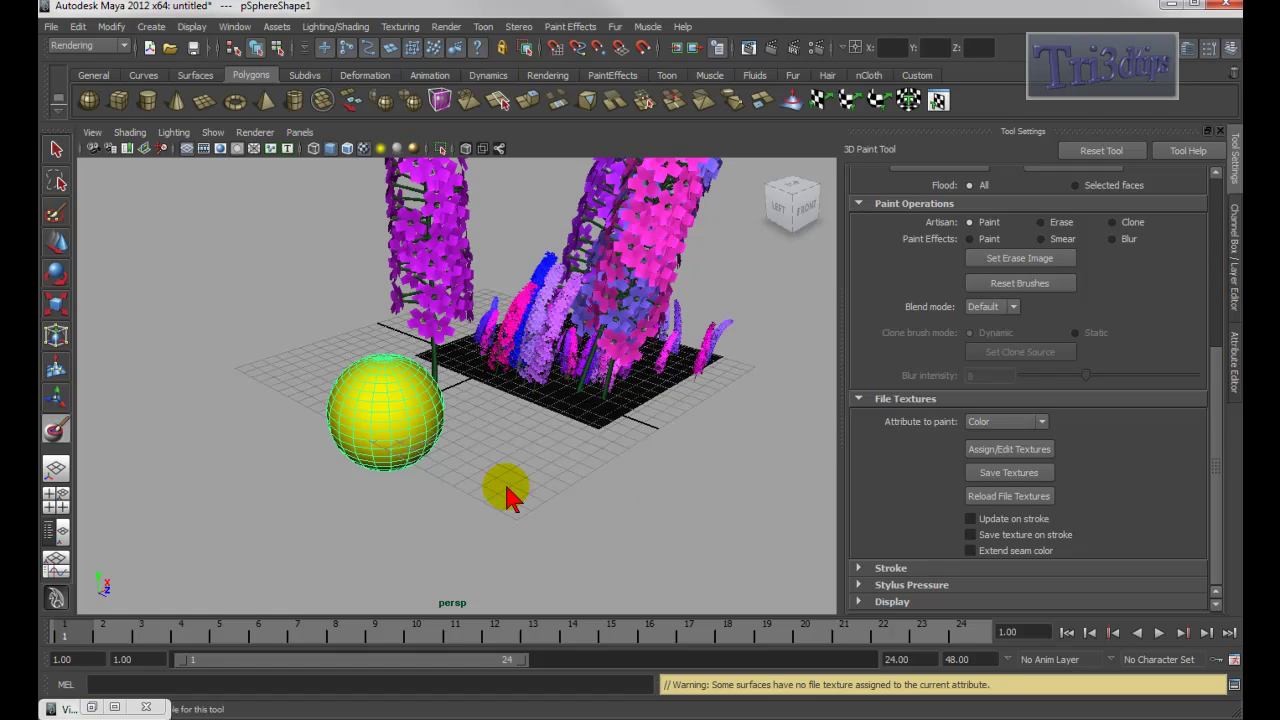
Paint a short orange stroke on the front of the yellow sphere
right_click_drag(529, 506, 580, 520, "alt")
middle_click_drag(580, 514, 686, 531, "alt")
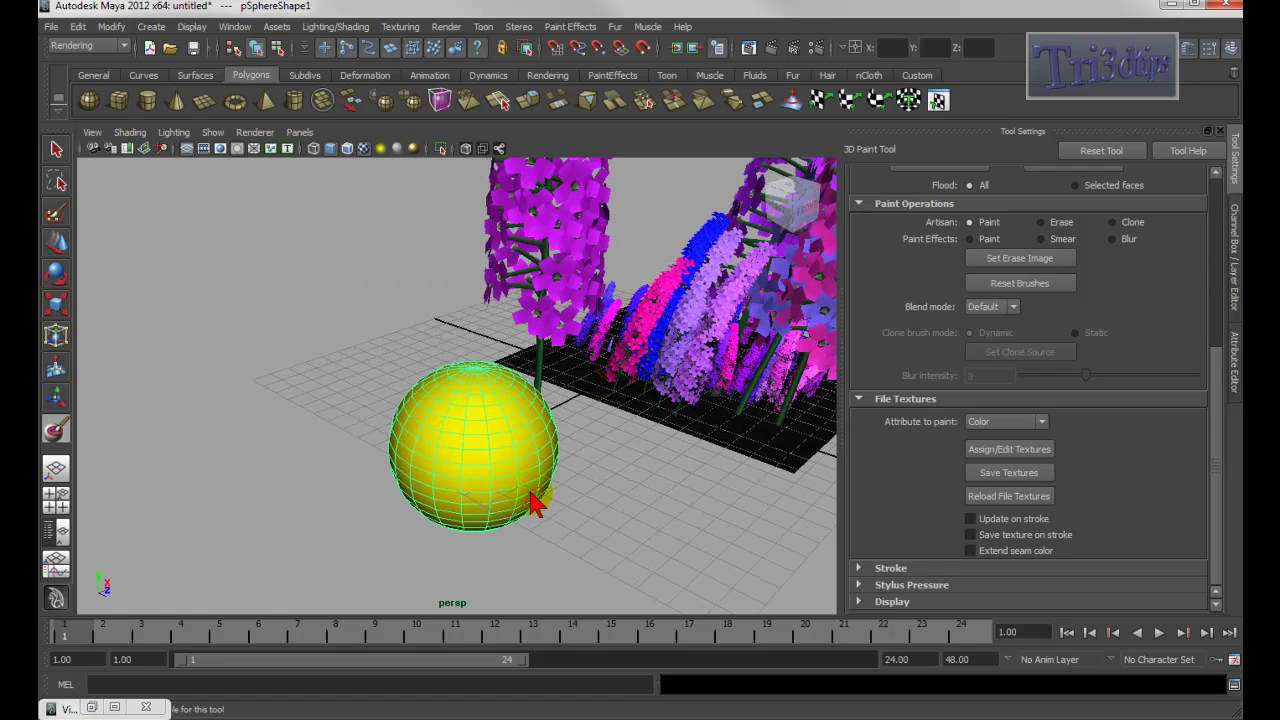
left_click_drag(493, 432, 500, 468)
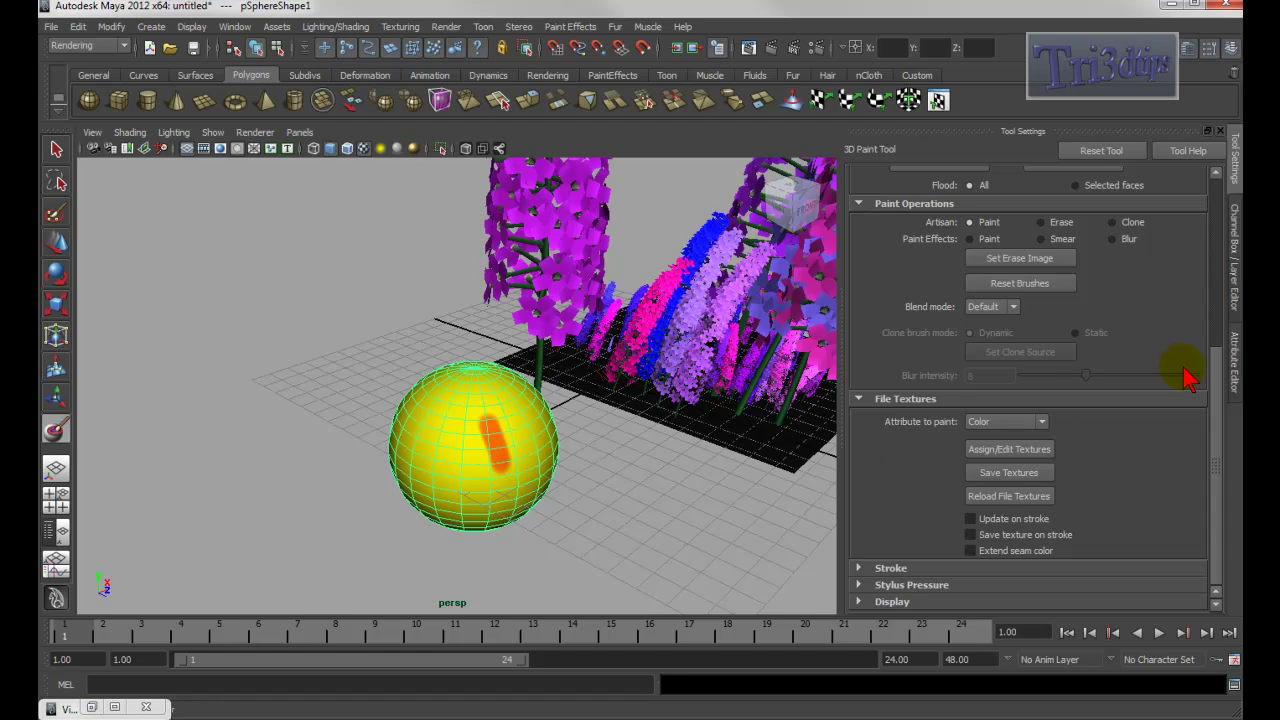
Load the delphinium.mel flower brush from the Visor into the 3D Paint Tool and minimize the Visor
left_click_drag(1217, 396, 1220, 174)
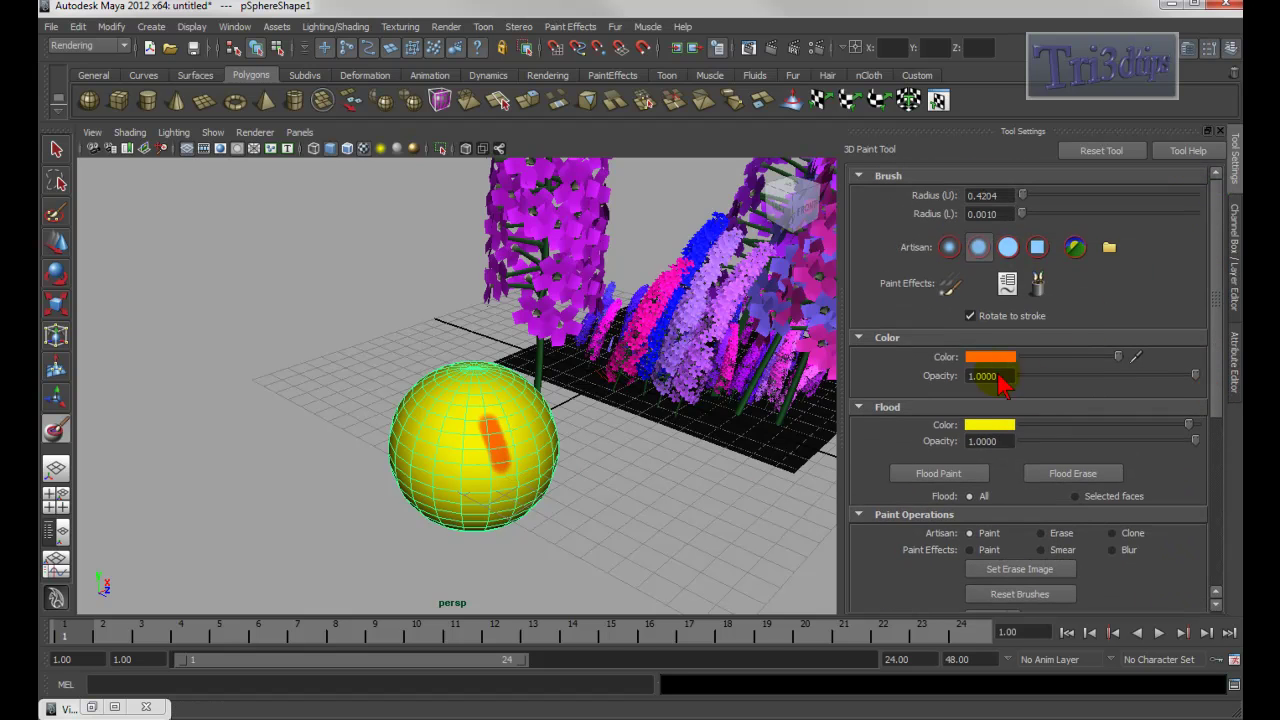
left_click(1038, 284)
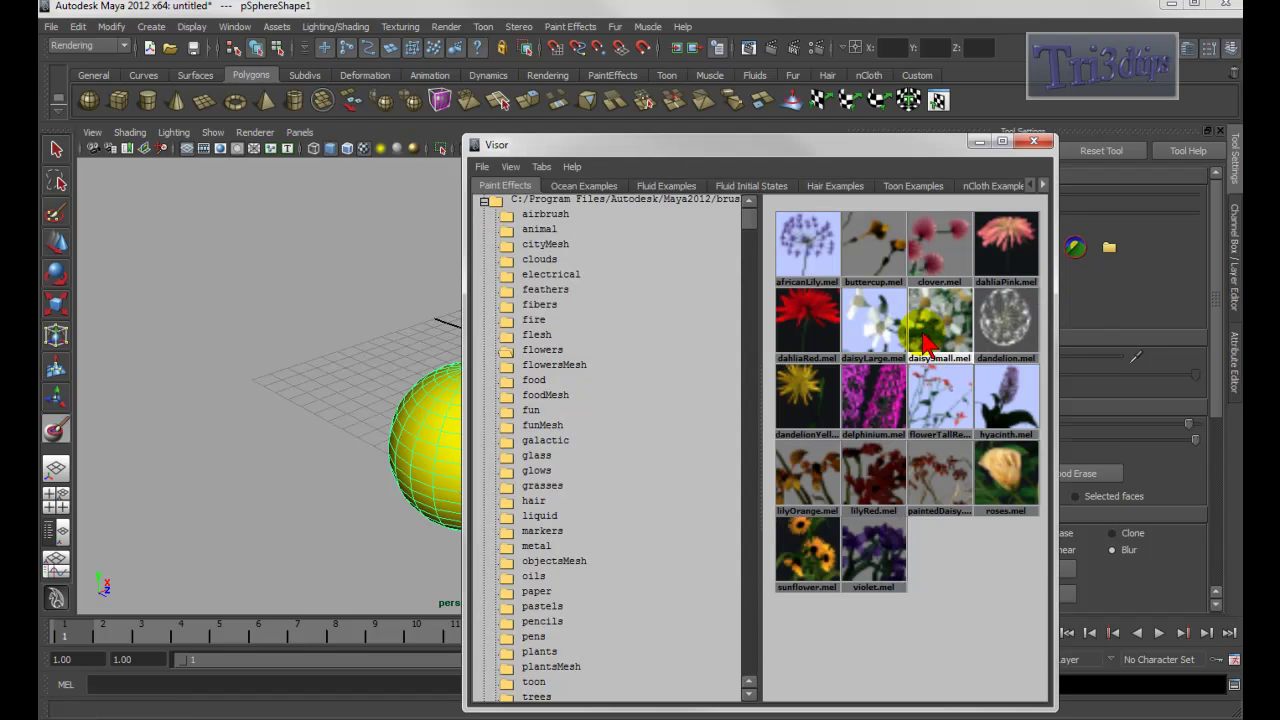
left_click(876, 400)
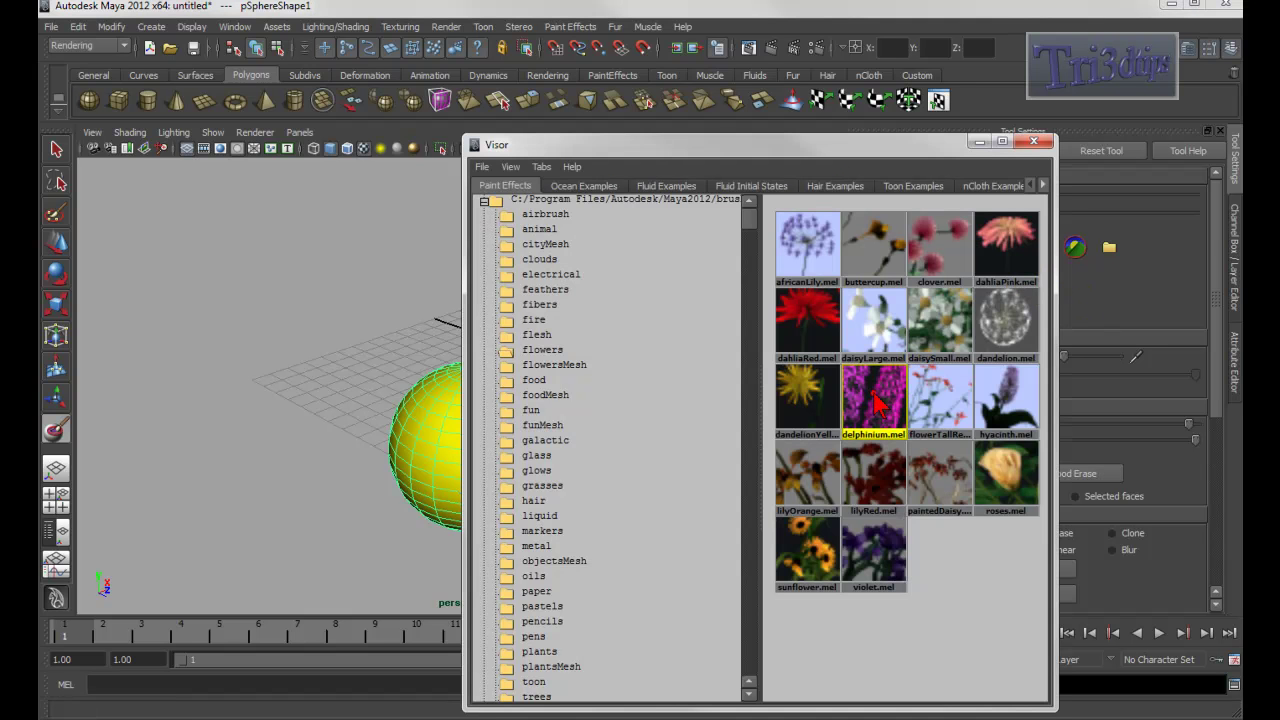
left_click(979, 141)
Paint delphinium brush patches across several sides of the sphere's color texture
mouse_move(462, 409)
left_mouse_down()
mouse_move(475, 506)
mouse_move(513, 478)
mouse_move(614, 486)
left_mouse_up()
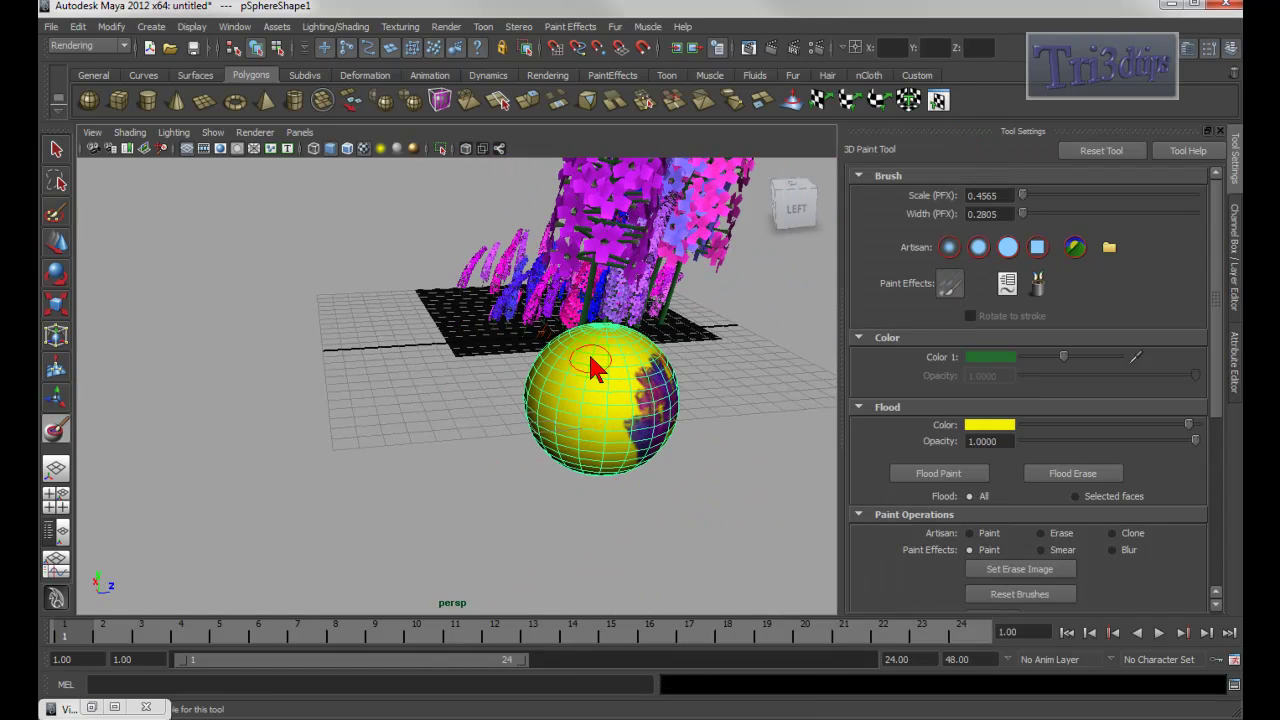
left_click_drag(566, 400, 483, 512, "alt")
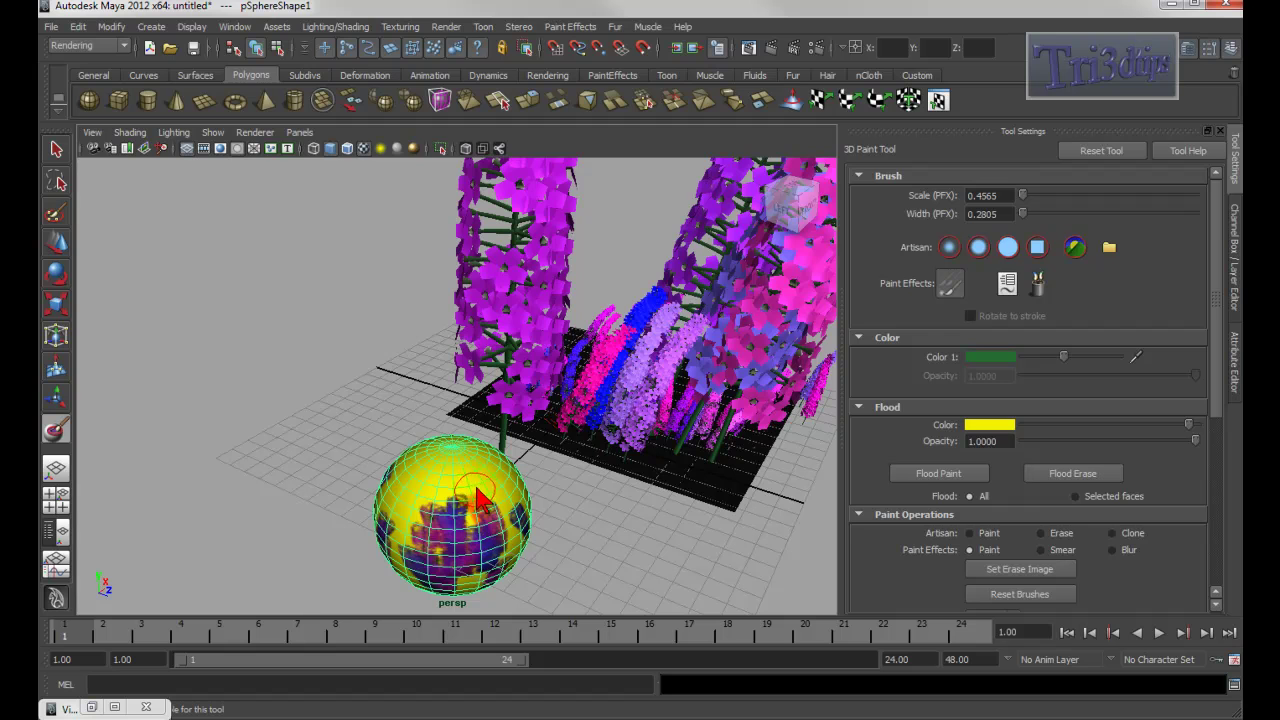
left_click_drag(566, 510, 583, 465, "alt")
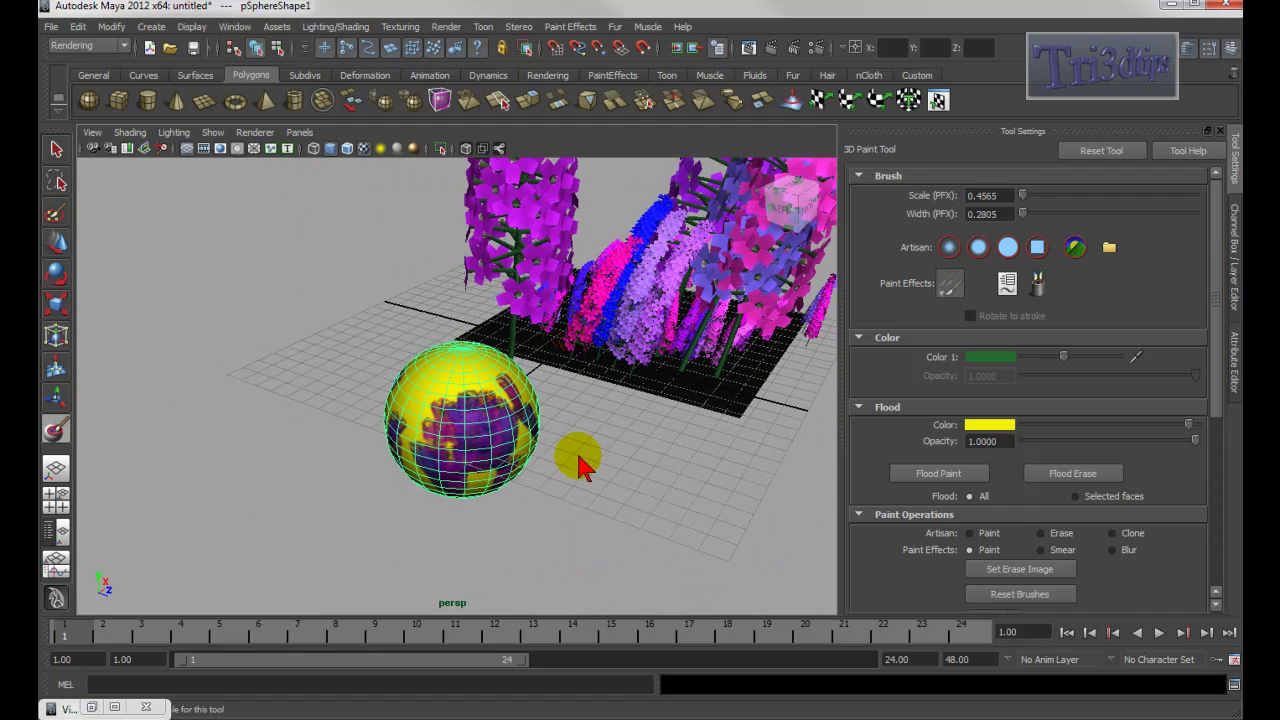
mouse_move(508, 453)
left_mouse_down()
mouse_move(530, 440)
mouse_move(502, 422)
left_mouse_up()
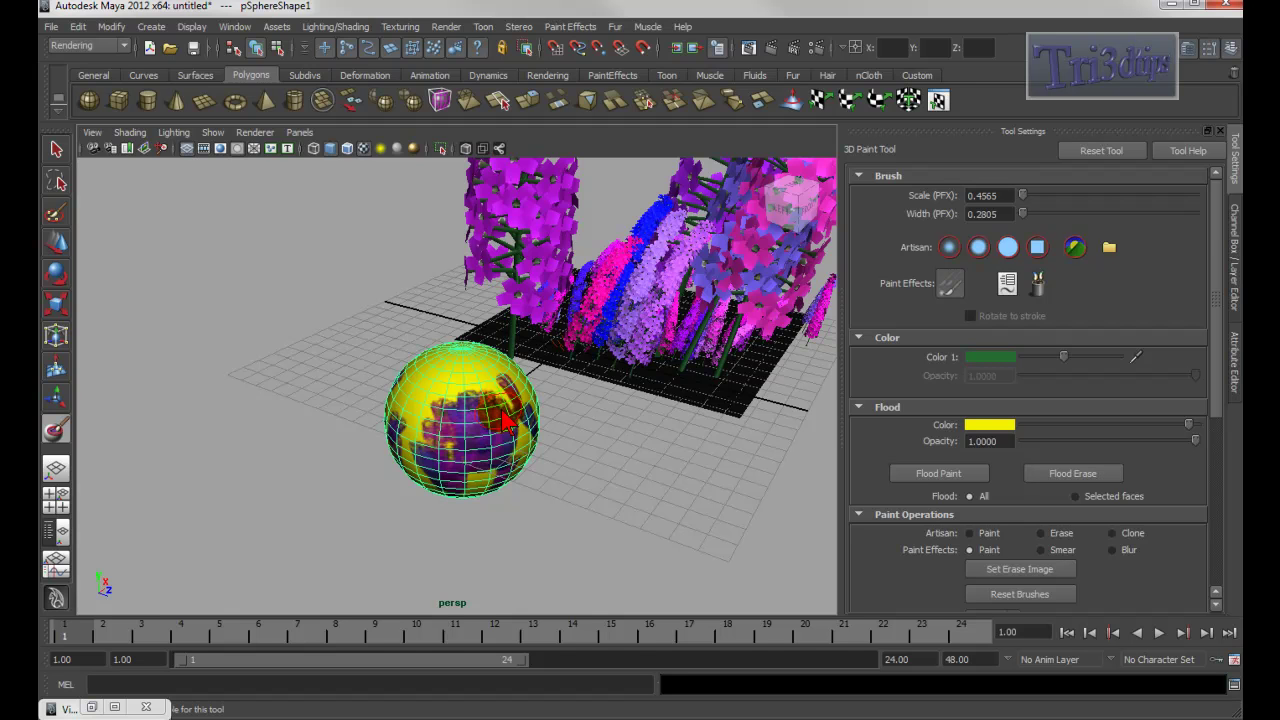
Check the sphere in the Paint Effects view, return to the normal view and set the stroke display quality to 8
key("8")
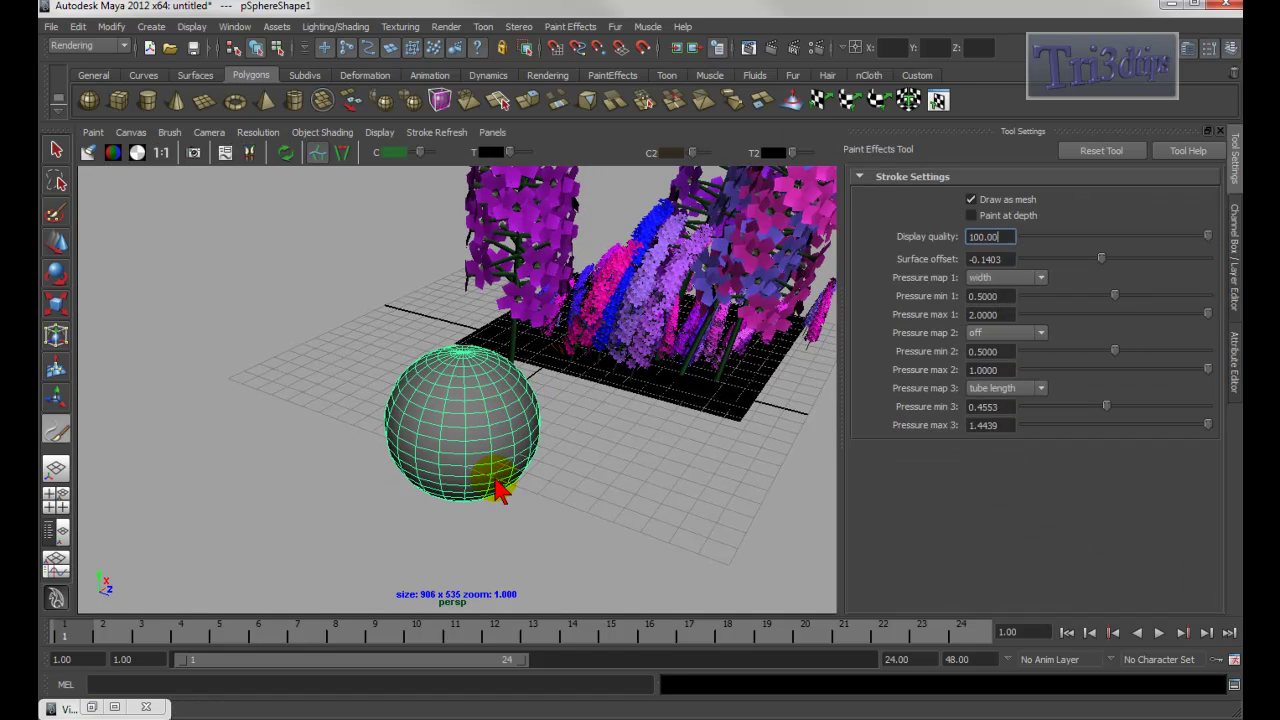
middle_click_drag(523, 406, 590, 418, "alt")
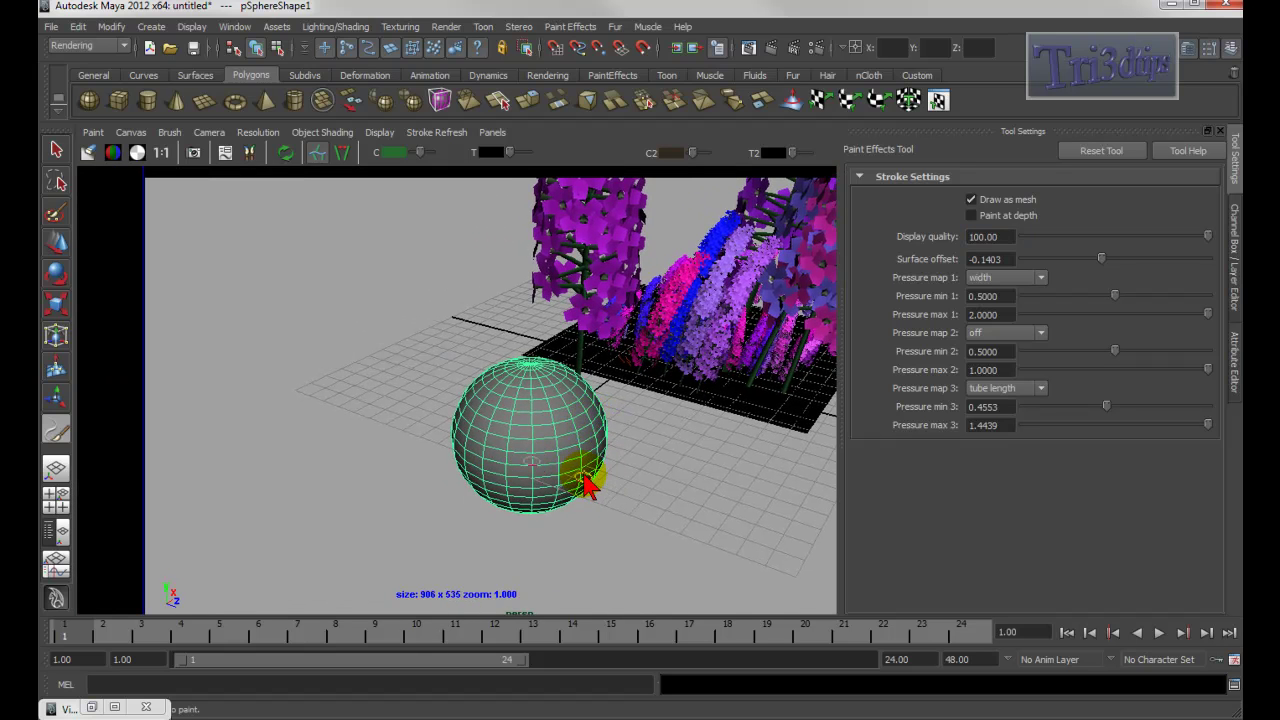
key("8")
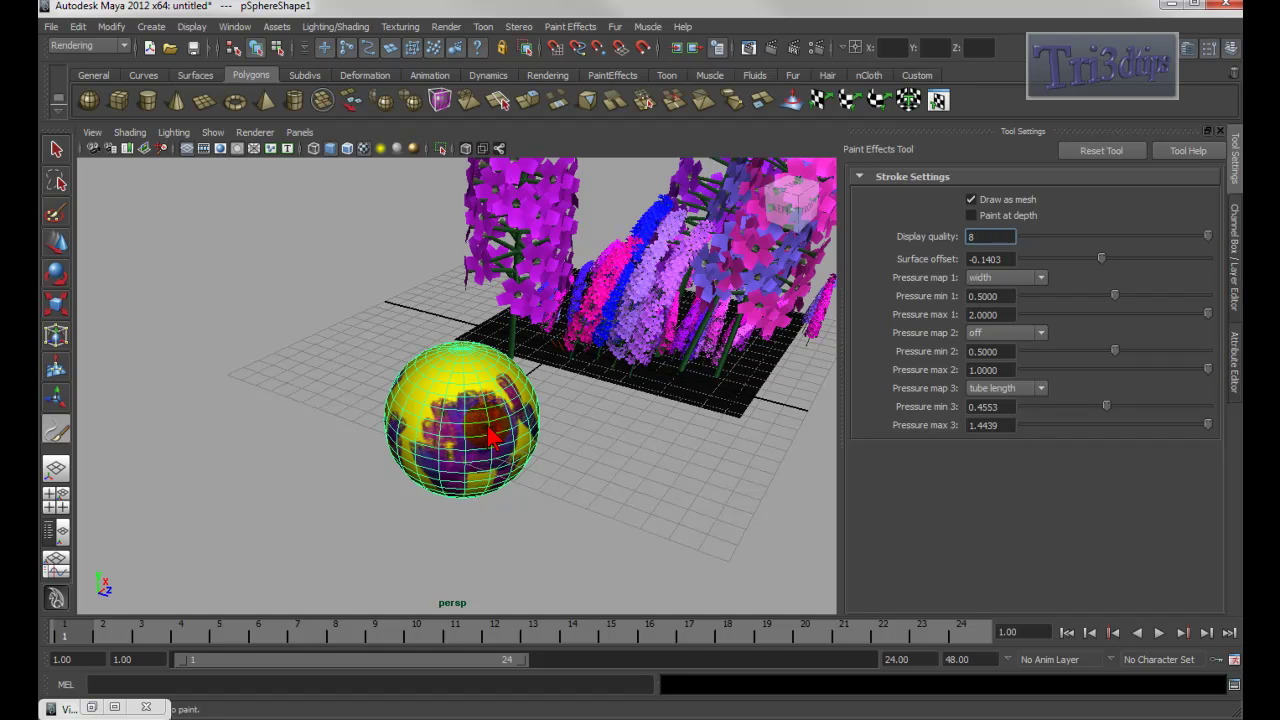
left_click(590, 503)
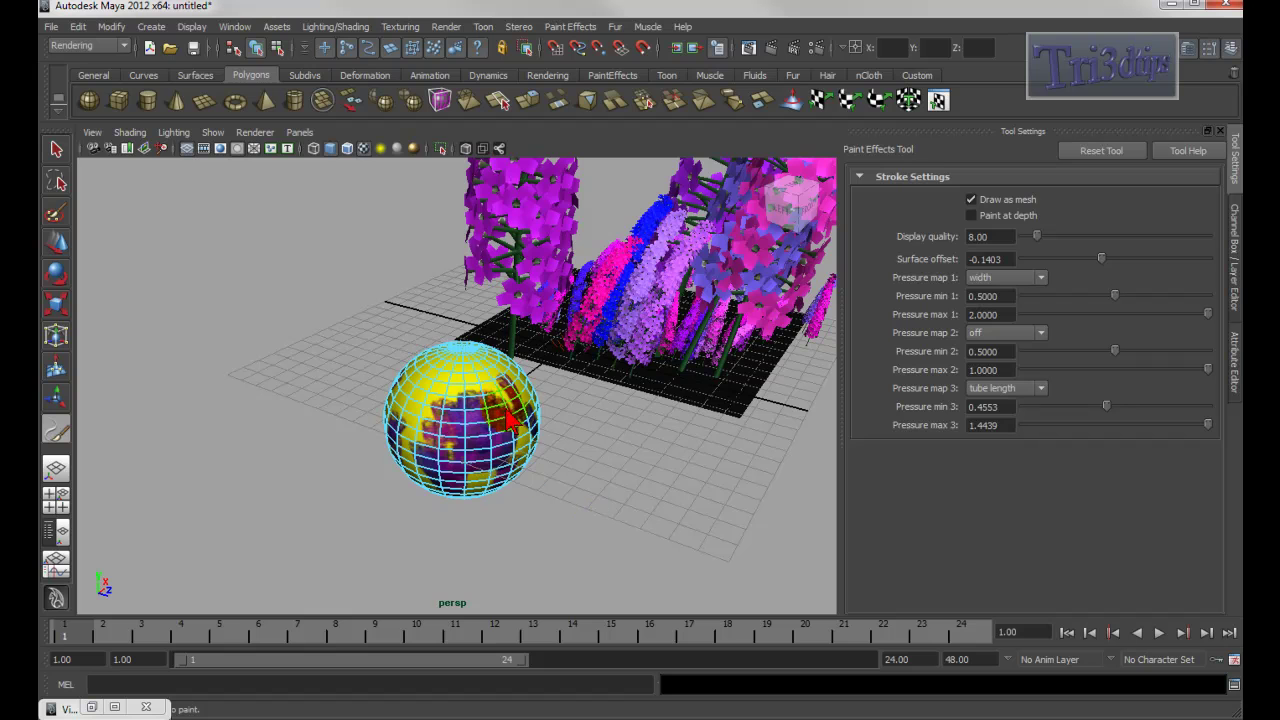
Reselect the painted sphere, switch to the Paint Effects view and restore the Visor with the flower brushes
right_click_drag(478, 420, 500, 428)
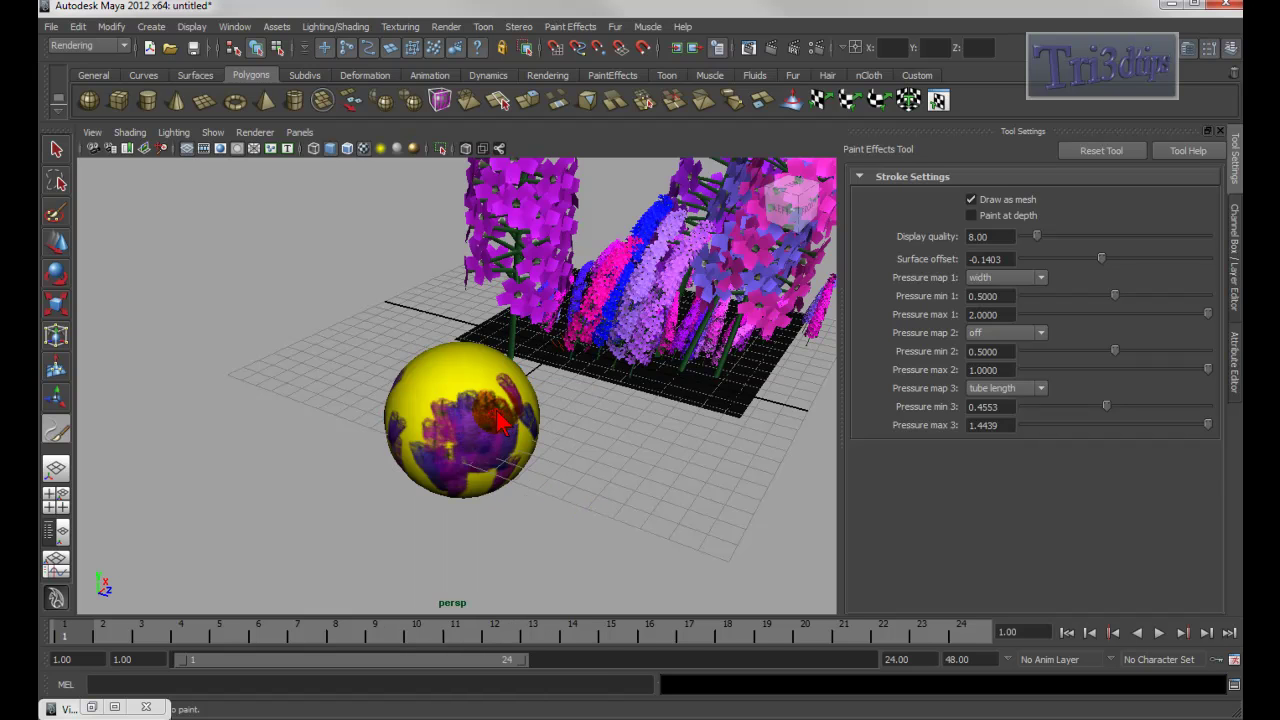
key("q")
left_click(500, 424)
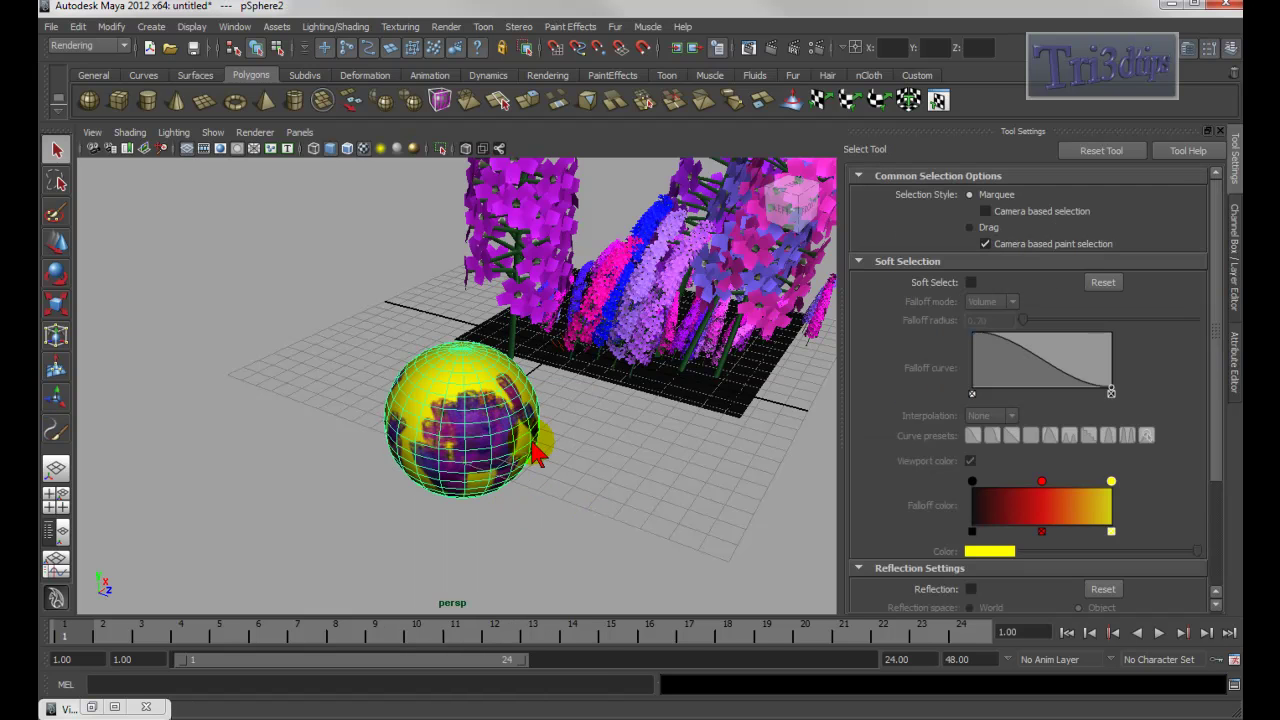
key("8")
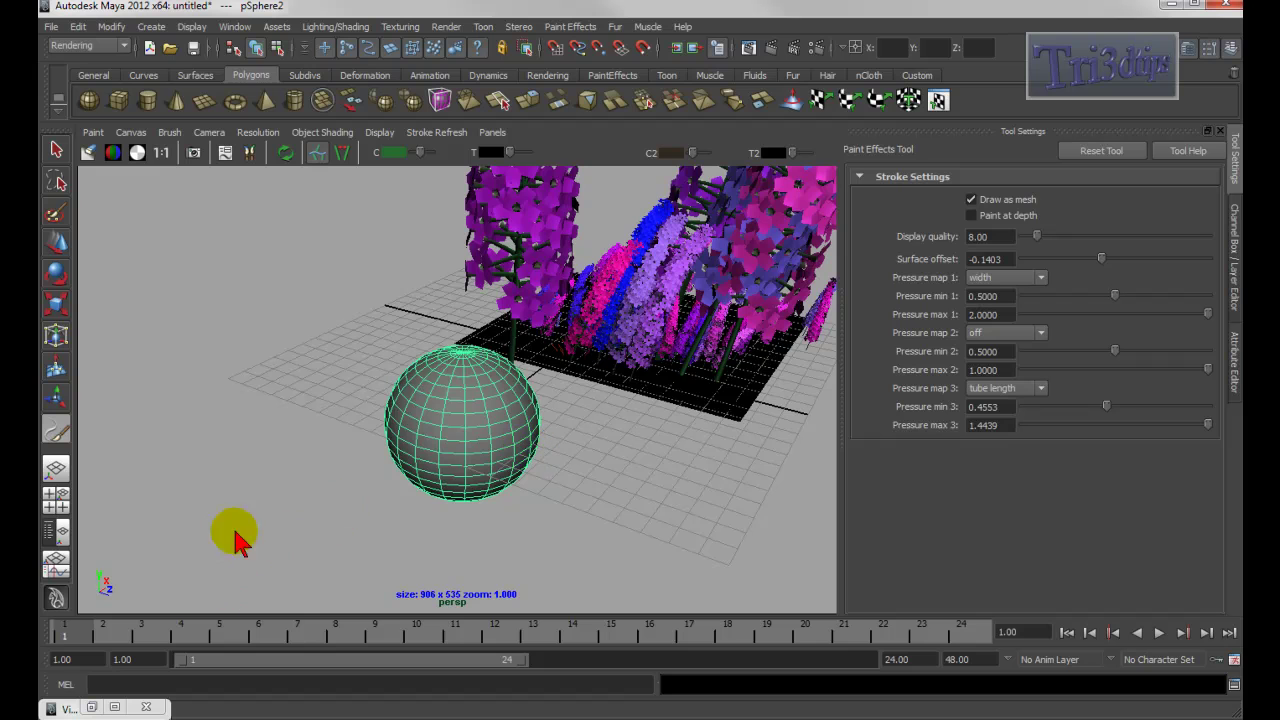
left_click(92, 708)
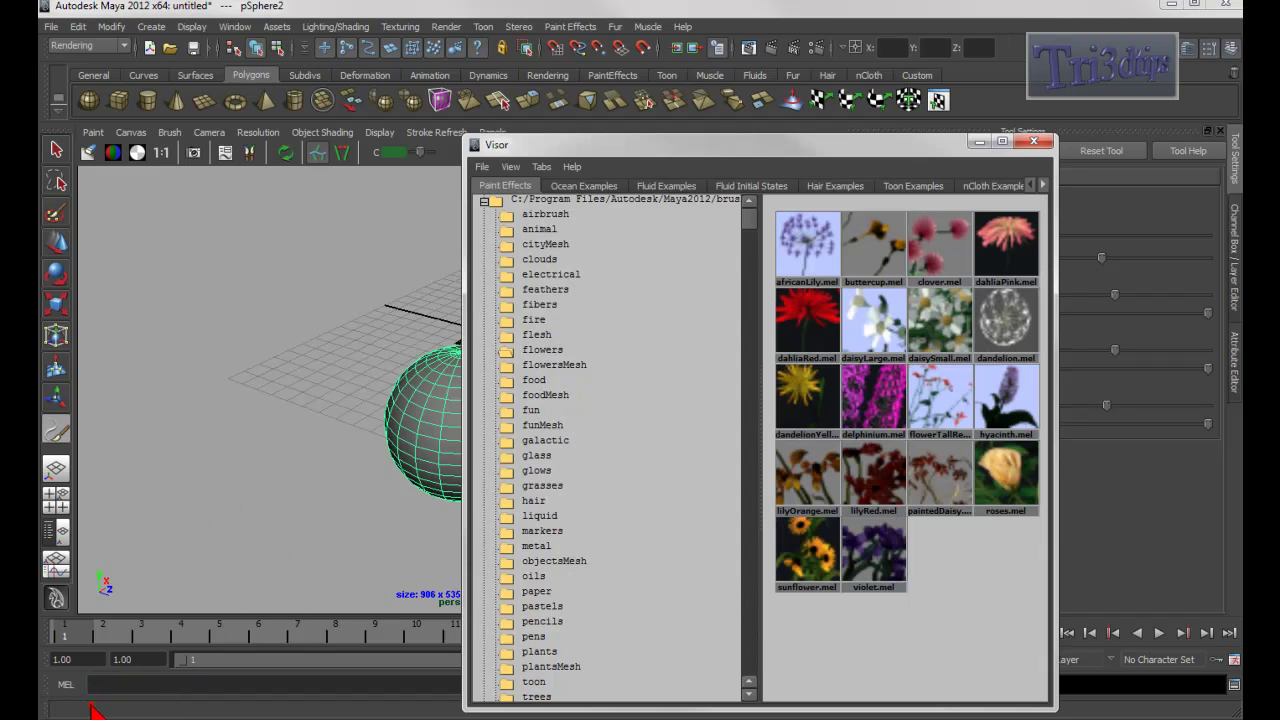
Apply the delphinium.mel brush from the Visor to the selected stroke and minimize the Visor
right_click(873, 394)
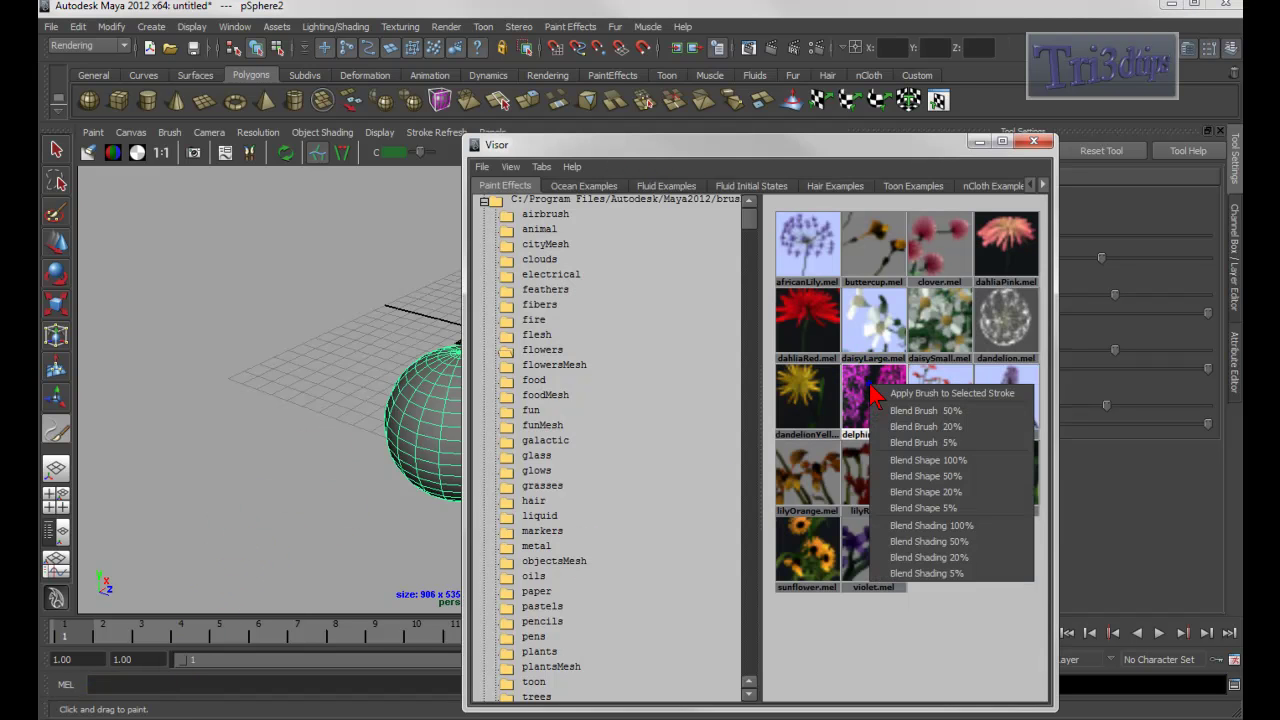
left_click(889, 394)
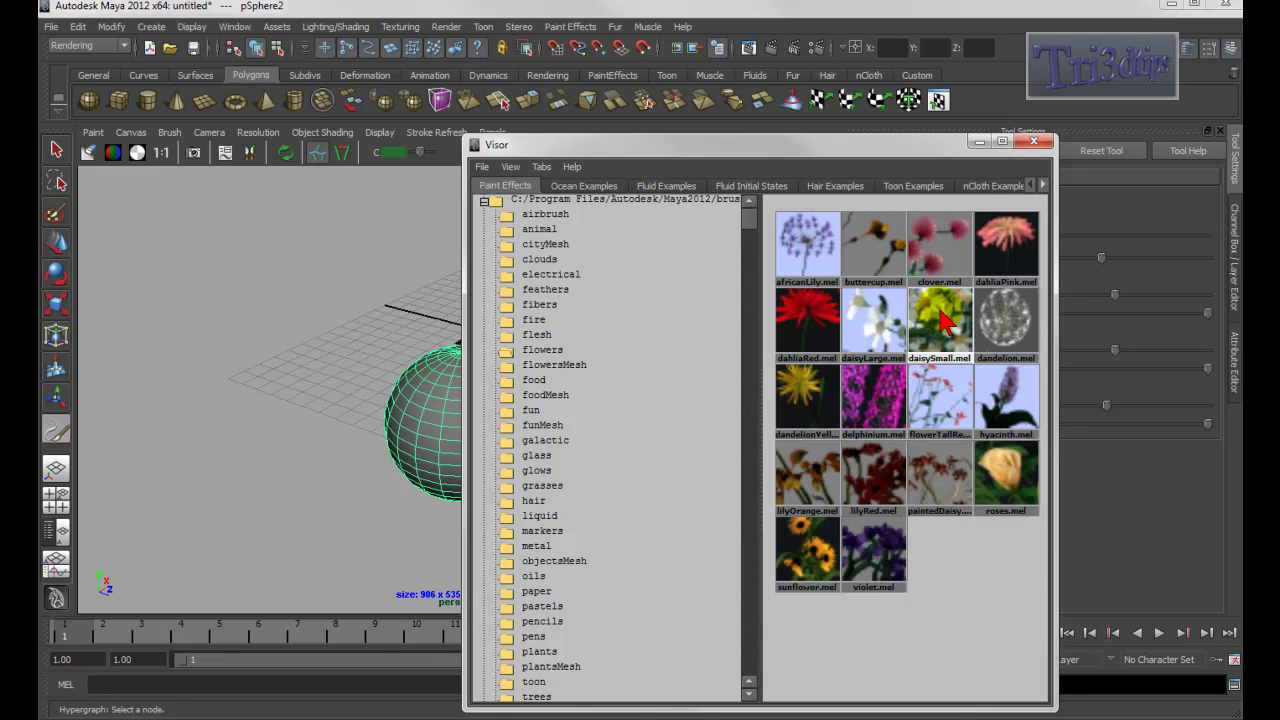
left_click(979, 142)
Paint several short delphinium strokes over and around the sphere with the Paint Effects Tool, then exit the tool
left_click(490, 384)
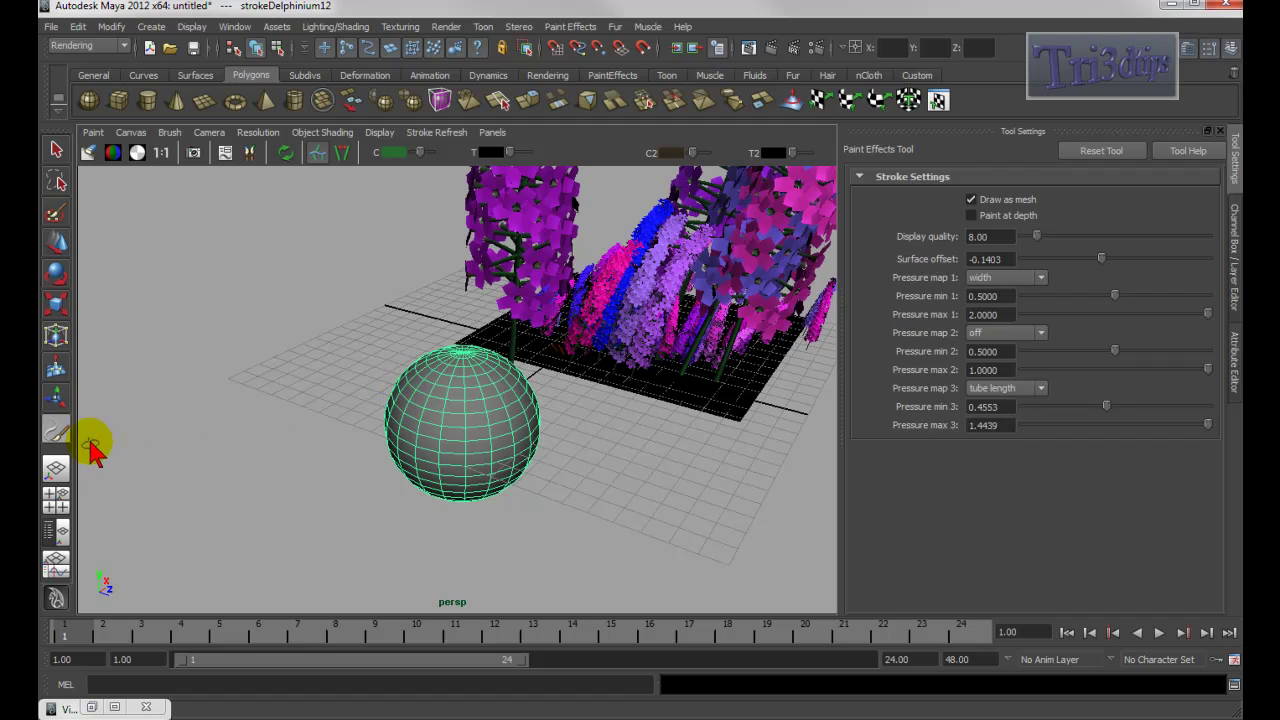
mouse_move(466, 396)
left_mouse_down()
mouse_move(455, 387)
mouse_move(467, 380)
left_mouse_up()
mouse_move(490, 423)
left_mouse_down("alt")
mouse_move(442, 433)
mouse_move(497, 434)
mouse_move(514, 411)
left_mouse_up("alt")
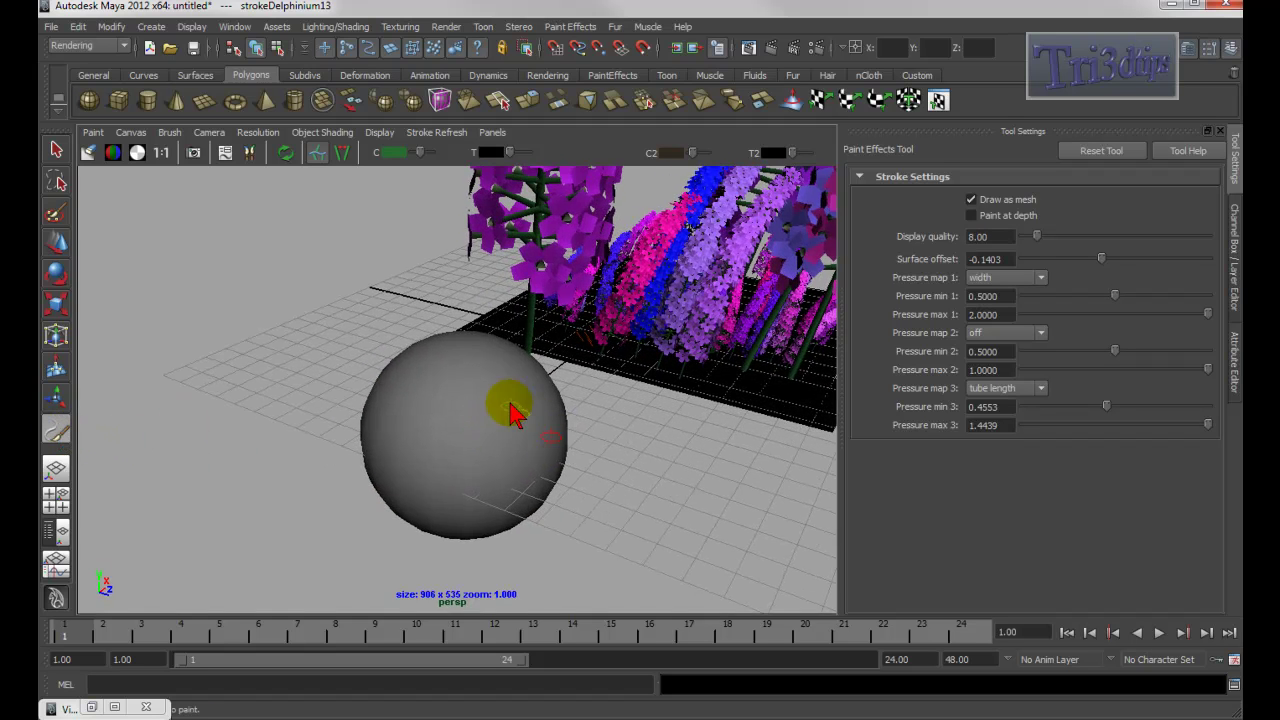
left_click_drag(522, 463, 550, 477)
mouse_move(534, 423)
left_mouse_down("alt")
mouse_move(459, 425)
mouse_move(442, 404)
left_mouse_up("alt")
left_click_drag(395, 352, 391, 341, "alt")
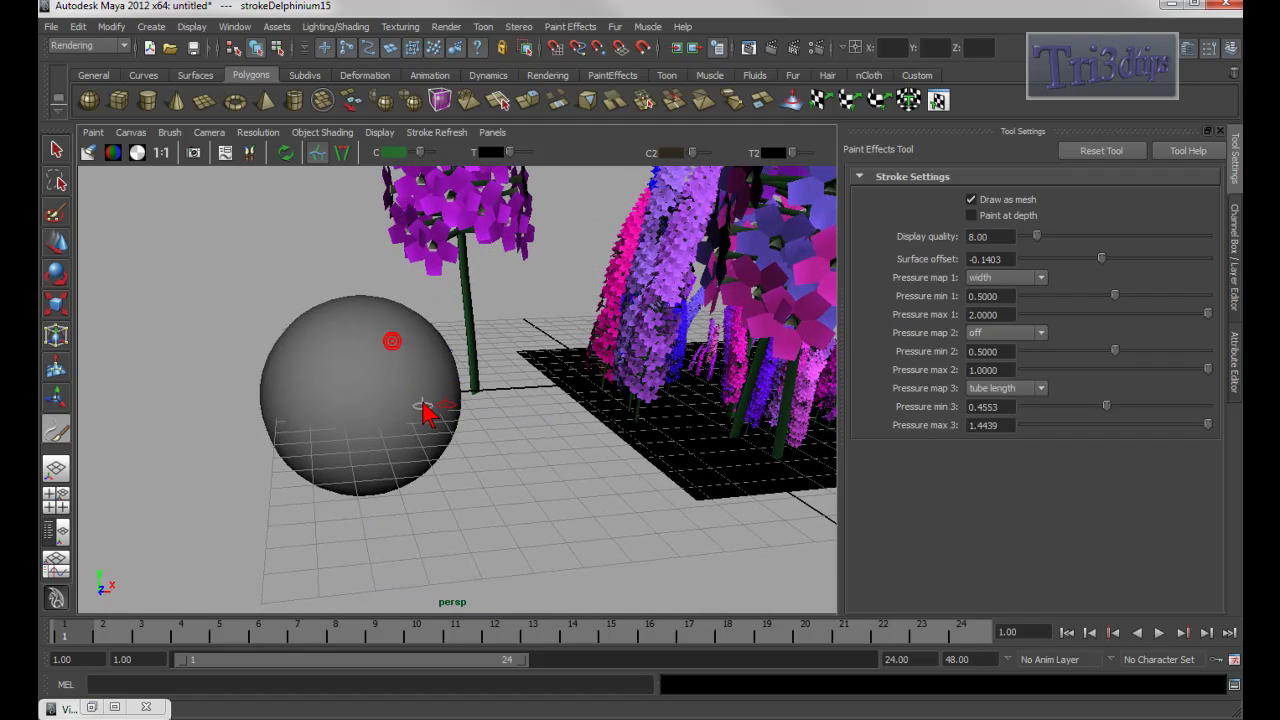
key("q")
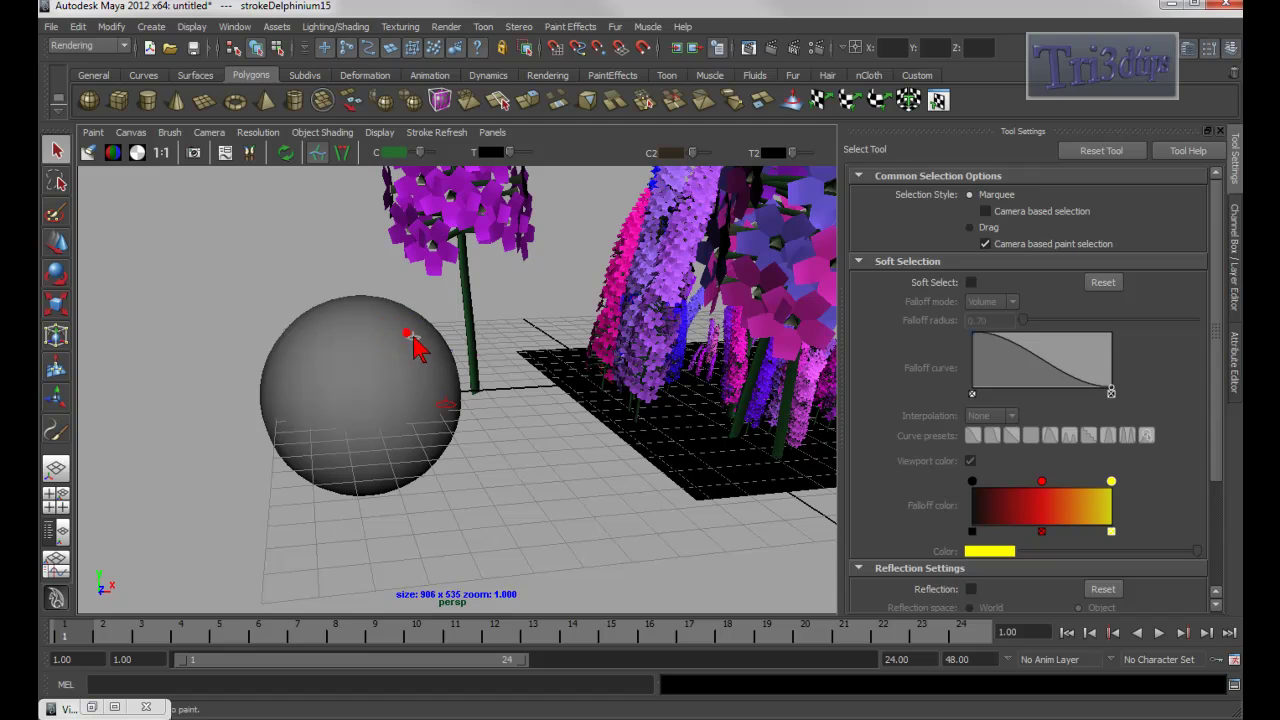
Load the dahliaRed.mel flower brush from the Visor for Paint Effects and minimize the Visor
left_click_drag(428, 375, 366, 406, "alt")
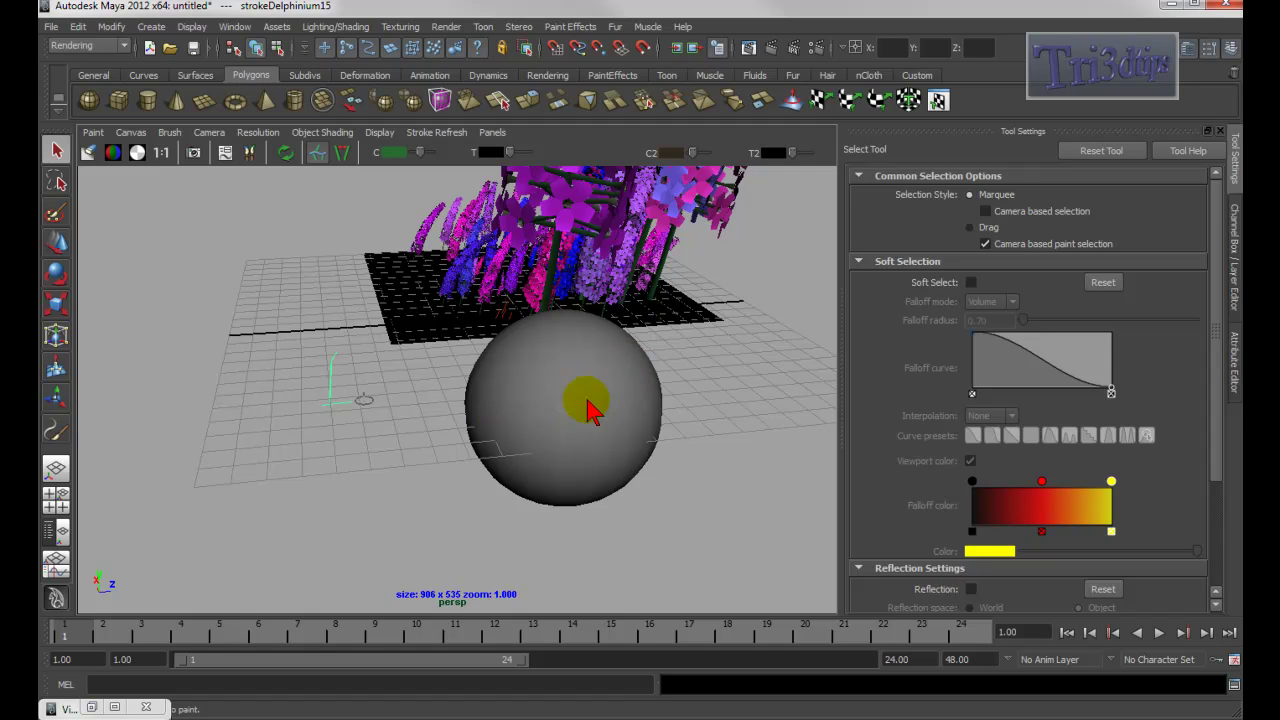
left_click_drag(474, 451, 478, 393, "alt")
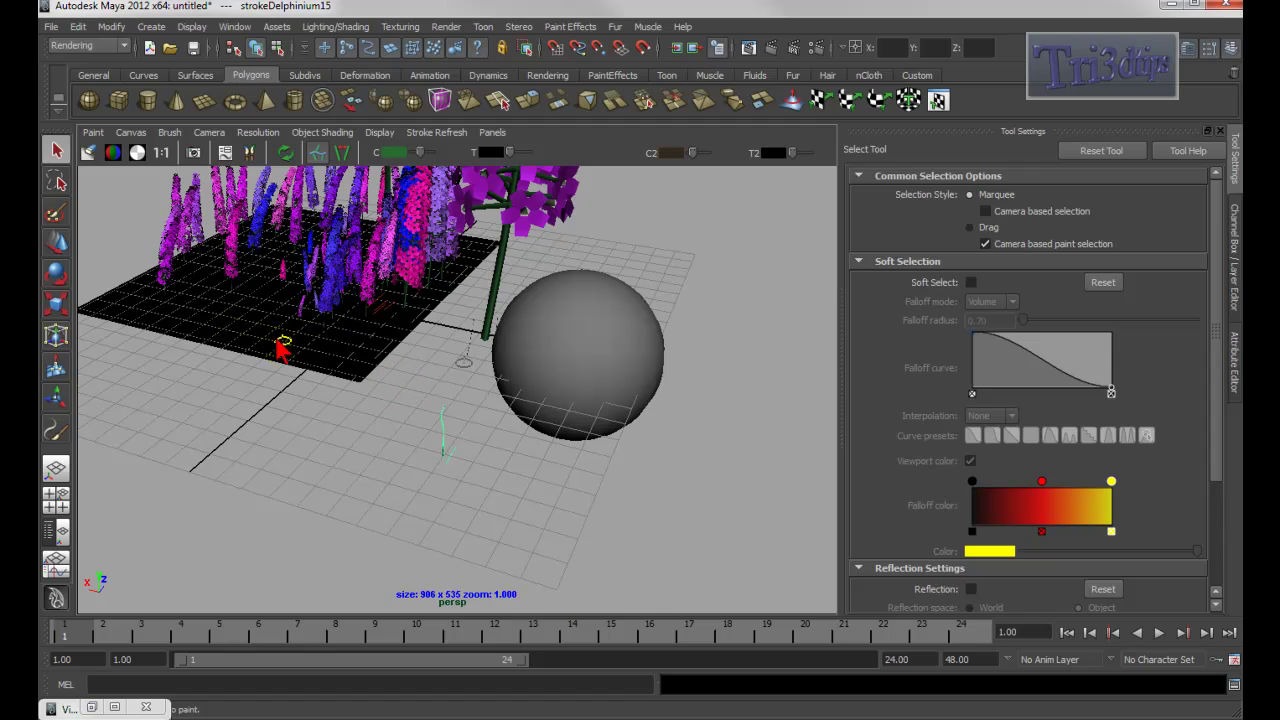
left_click_drag(348, 374, 630, 500, "alt")
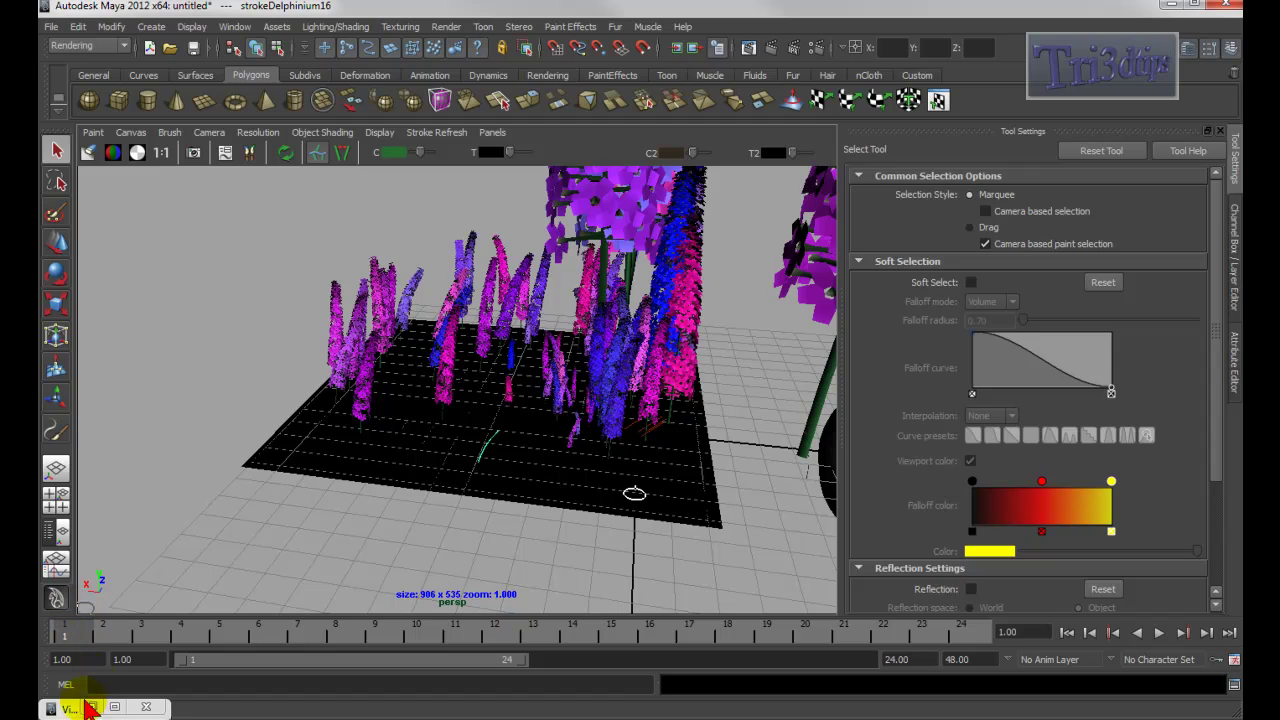
left_click(238, 28)
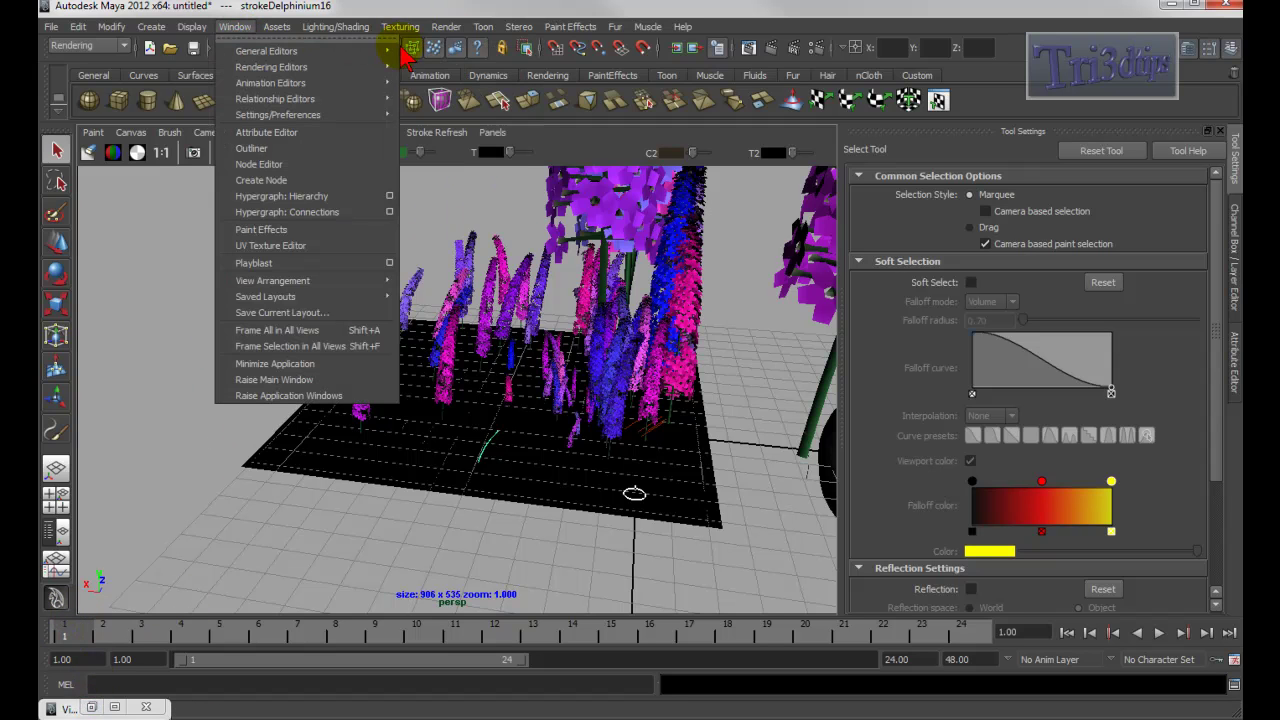
mouse_move(383, 50)
left_click(437, 110)
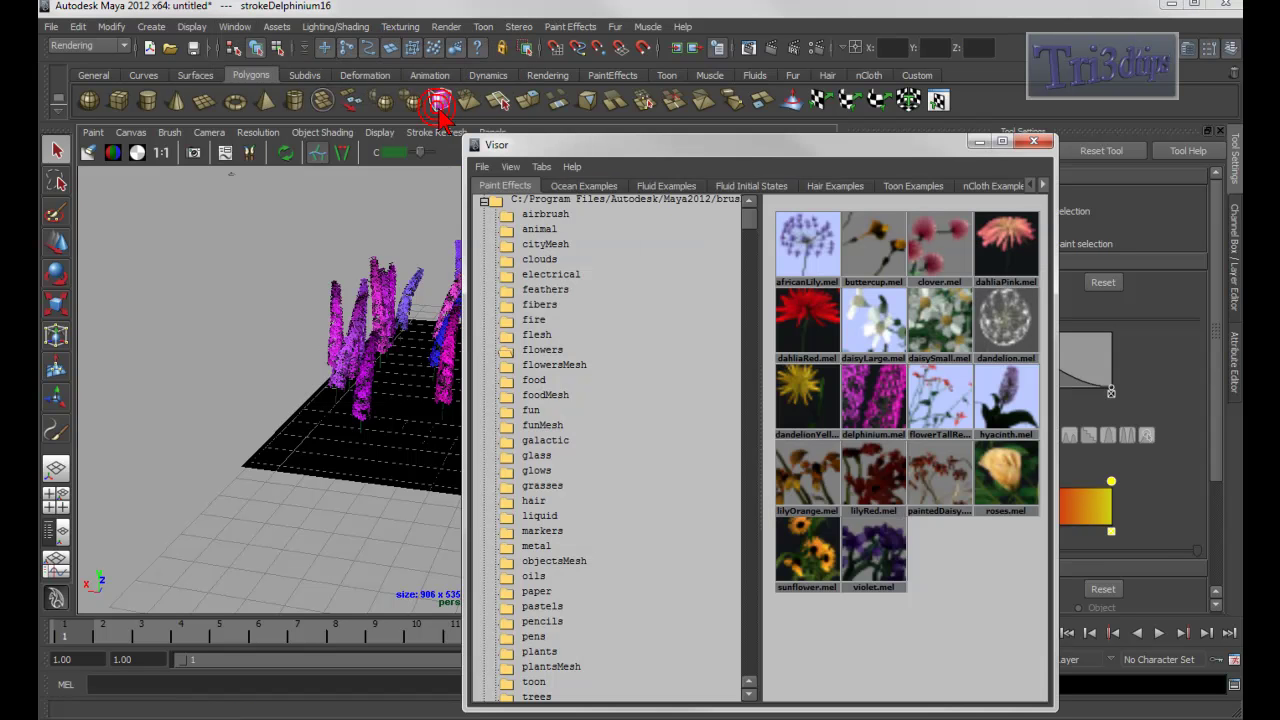
left_click(815, 320)
left_click(980, 142)
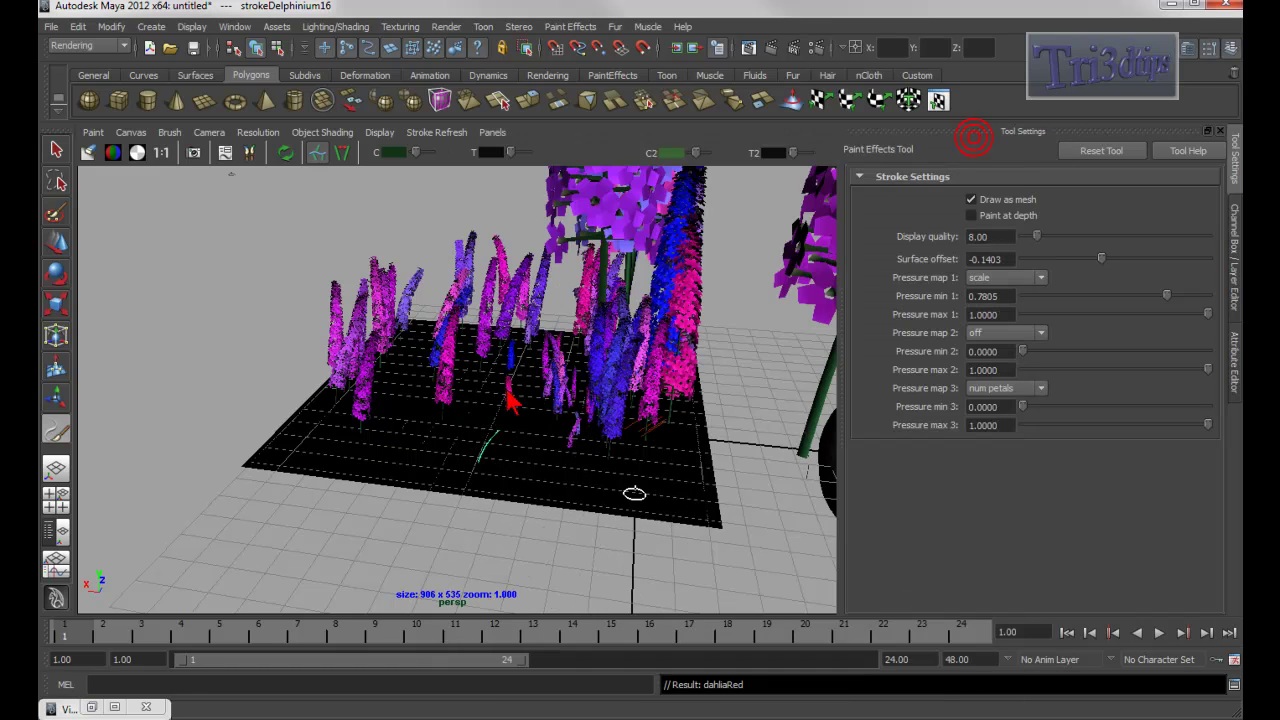
Paint red dahlia strokes along the front edge of the plane and on the grid beside it
left_click_drag(341, 494, 653, 521)
mouse_move(503, 502)
left_mouse_down("alt")
mouse_move(437, 488)
mouse_move(386, 496)
left_mouse_up("alt")
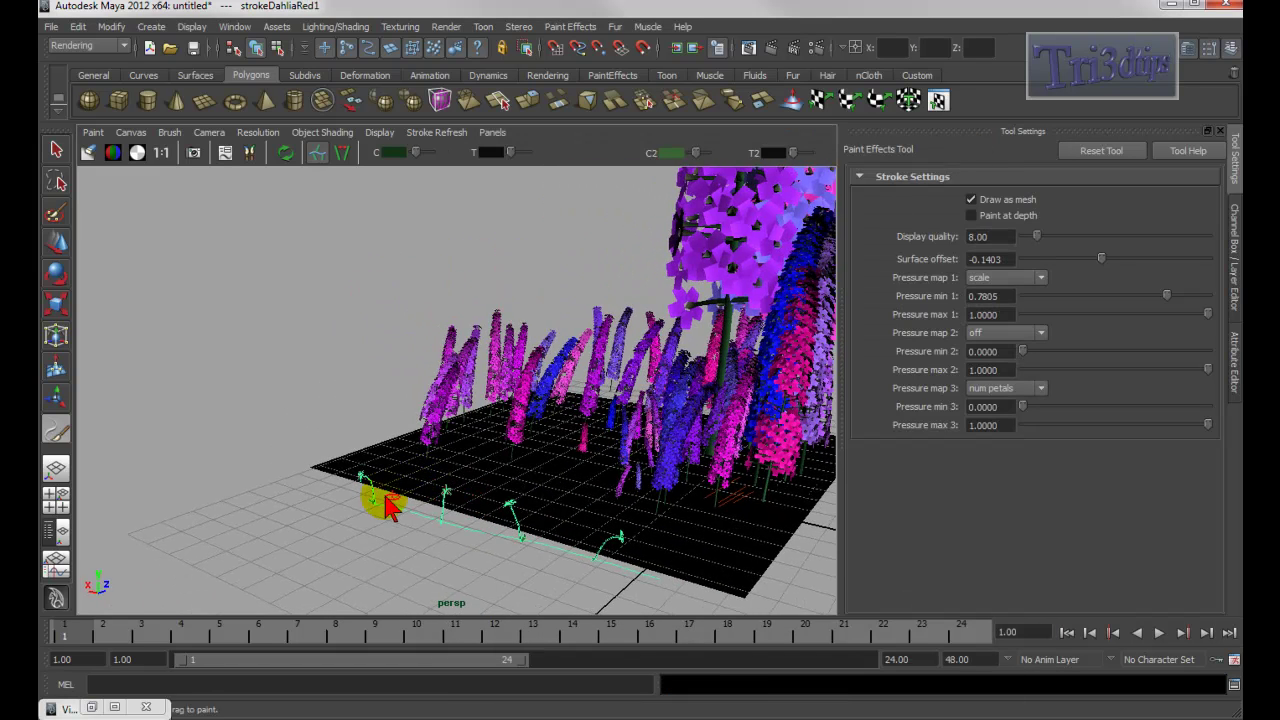
mouse_move(391, 459)
left_mouse_down()
mouse_move(501, 427)
mouse_move(488, 452)
left_mouse_up()
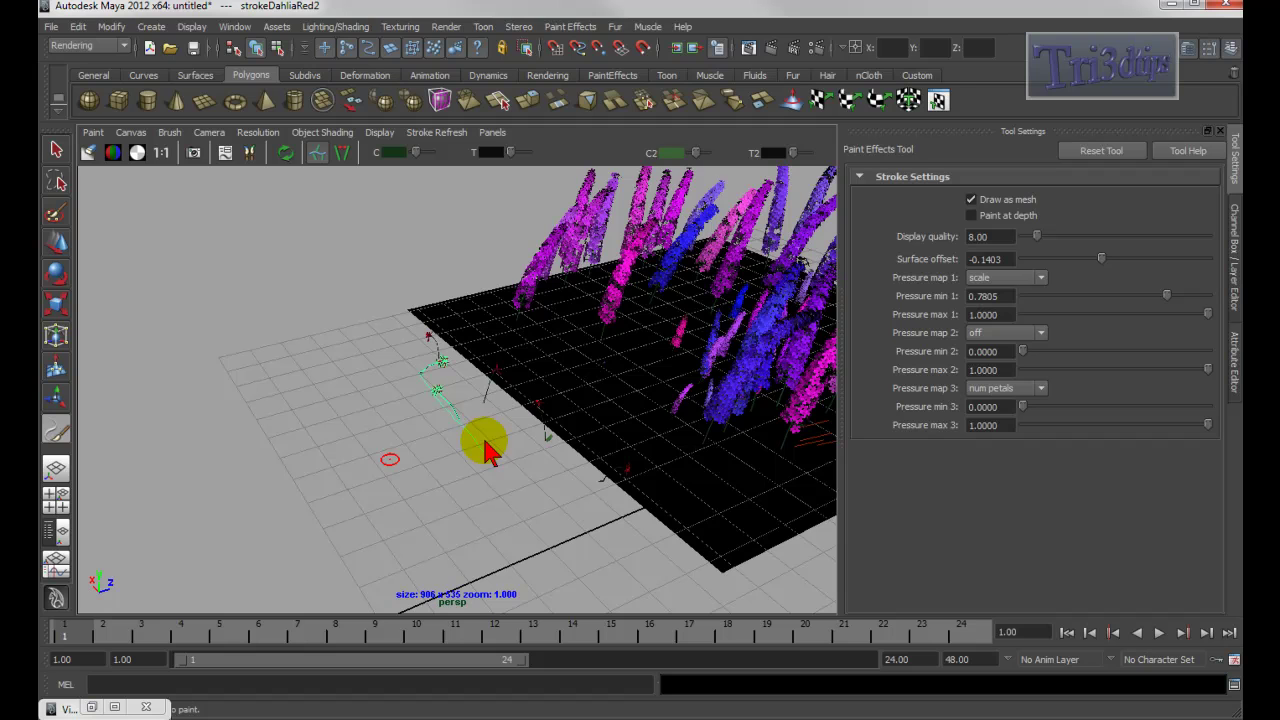
left_click(484, 441)
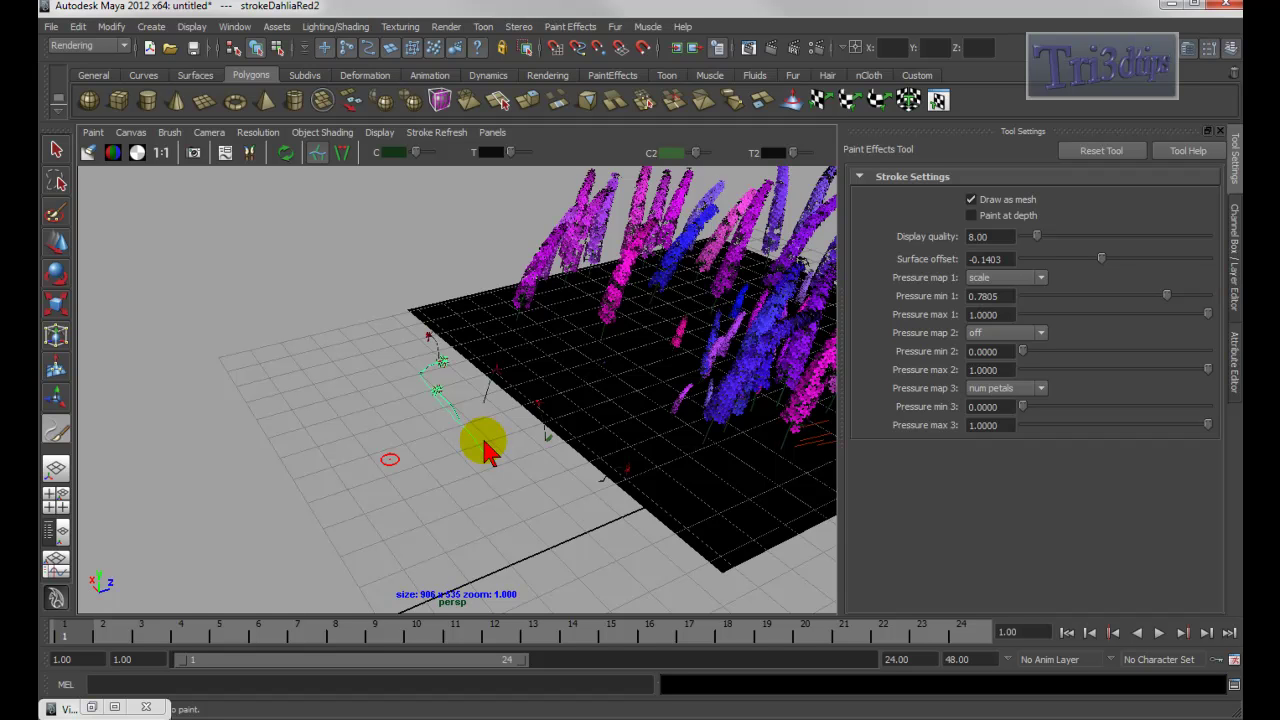
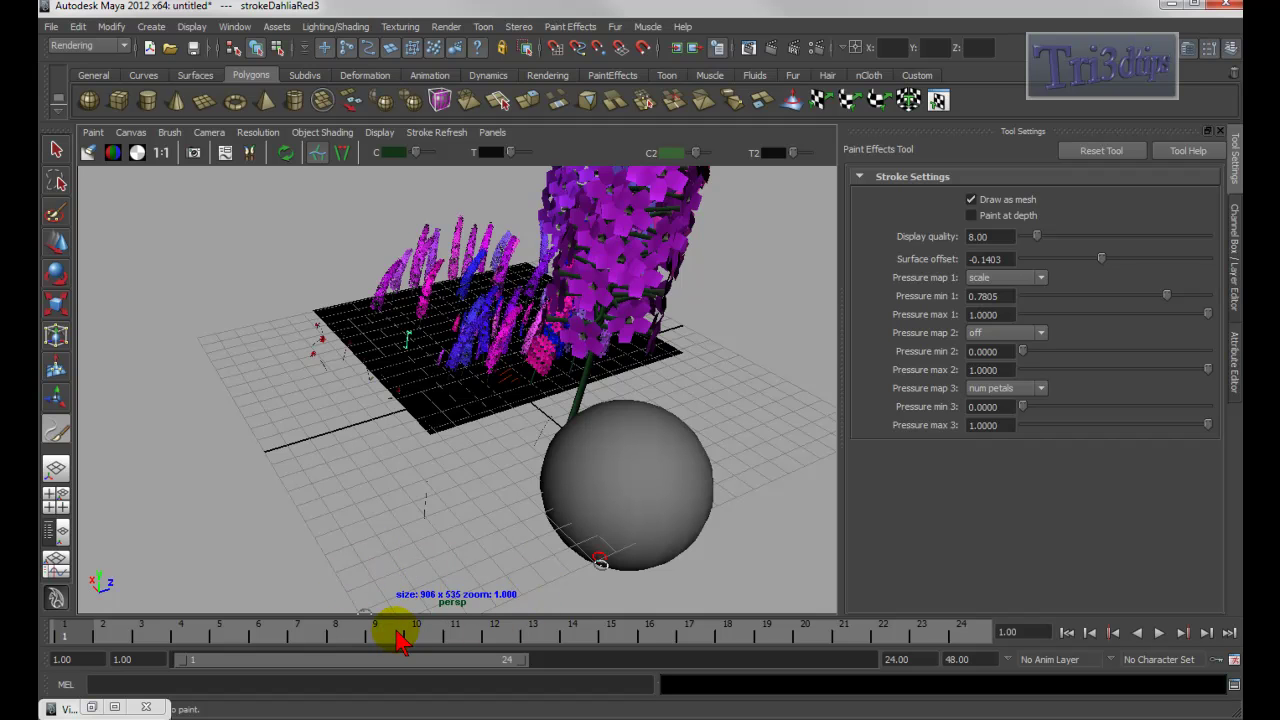
Leave the Paint Effects view for the normal view and select the textured sphere
key("8")
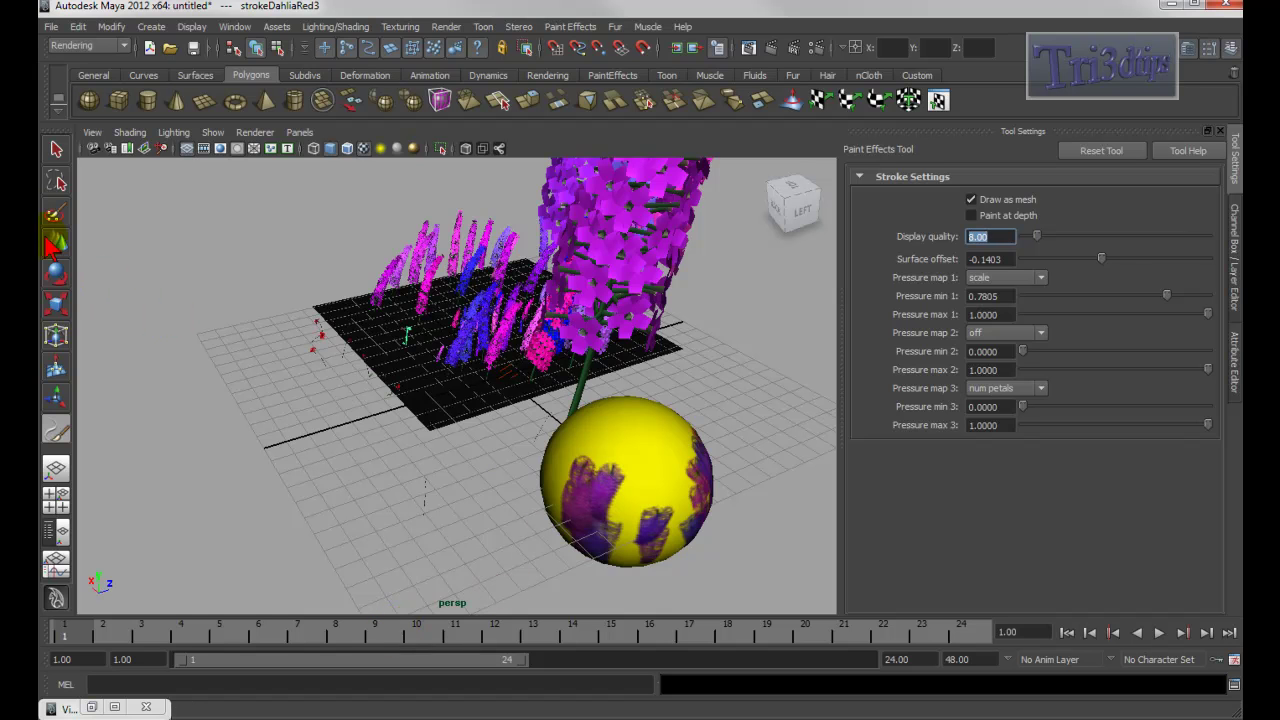
left_click(56, 150)
left_click(700, 525)
mouse_move(656, 512)
left_mouse_down("alt")
mouse_move(586, 486)
mouse_move(600, 471)
left_mouse_up("alt")
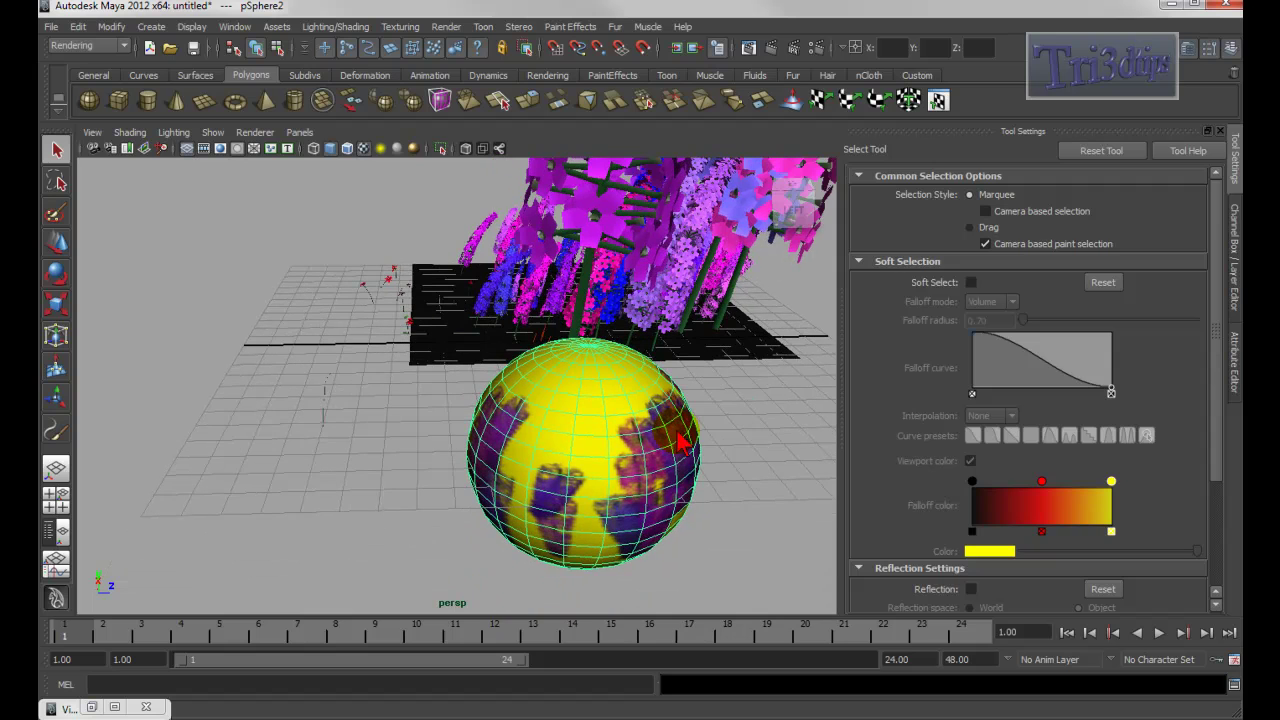
Activate the 3D Paint Tool and paint red dahlia flowers onto the sphere's color texture
left_click(400, 27)
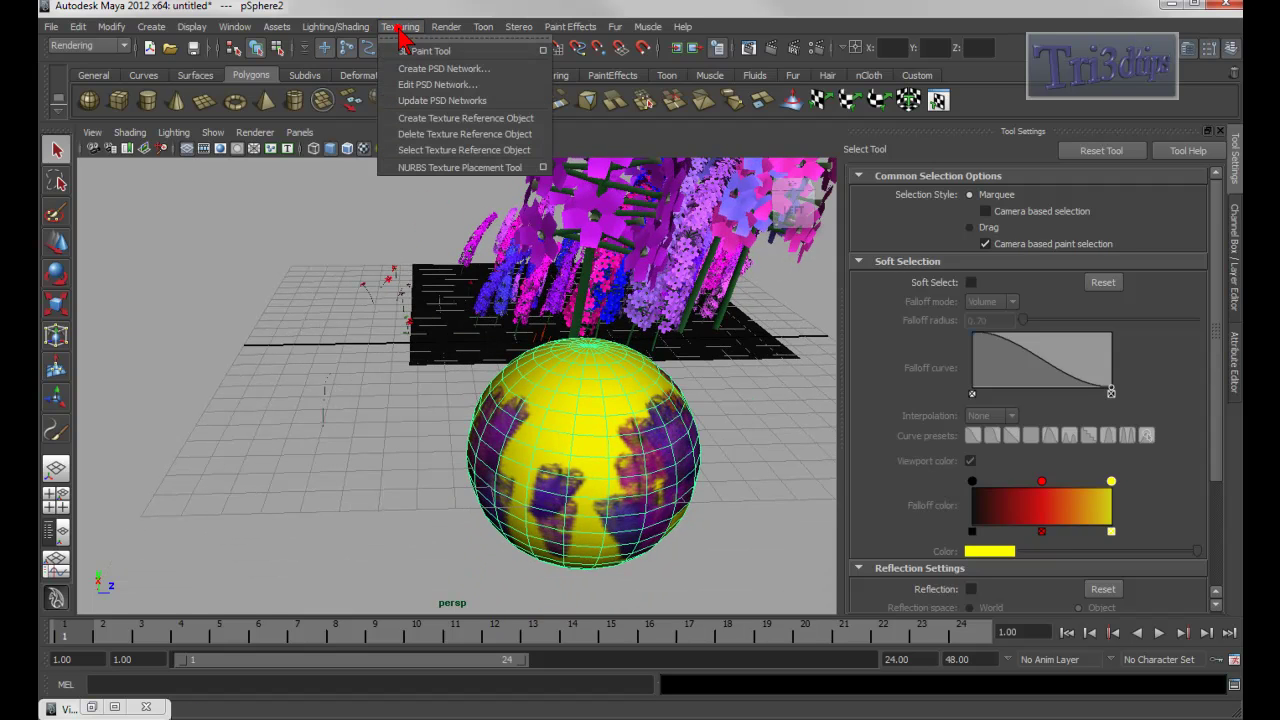
left_click(425, 51)
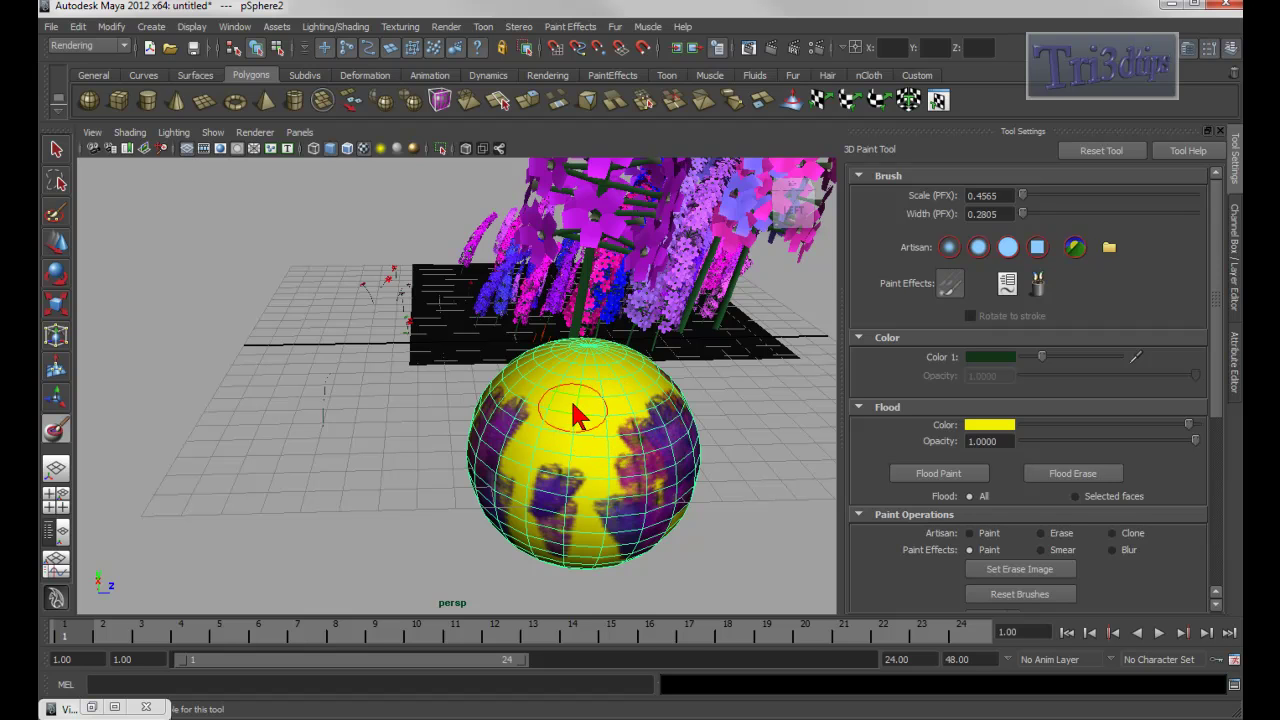
left_click_drag(686, 530, 677, 482, "alt")
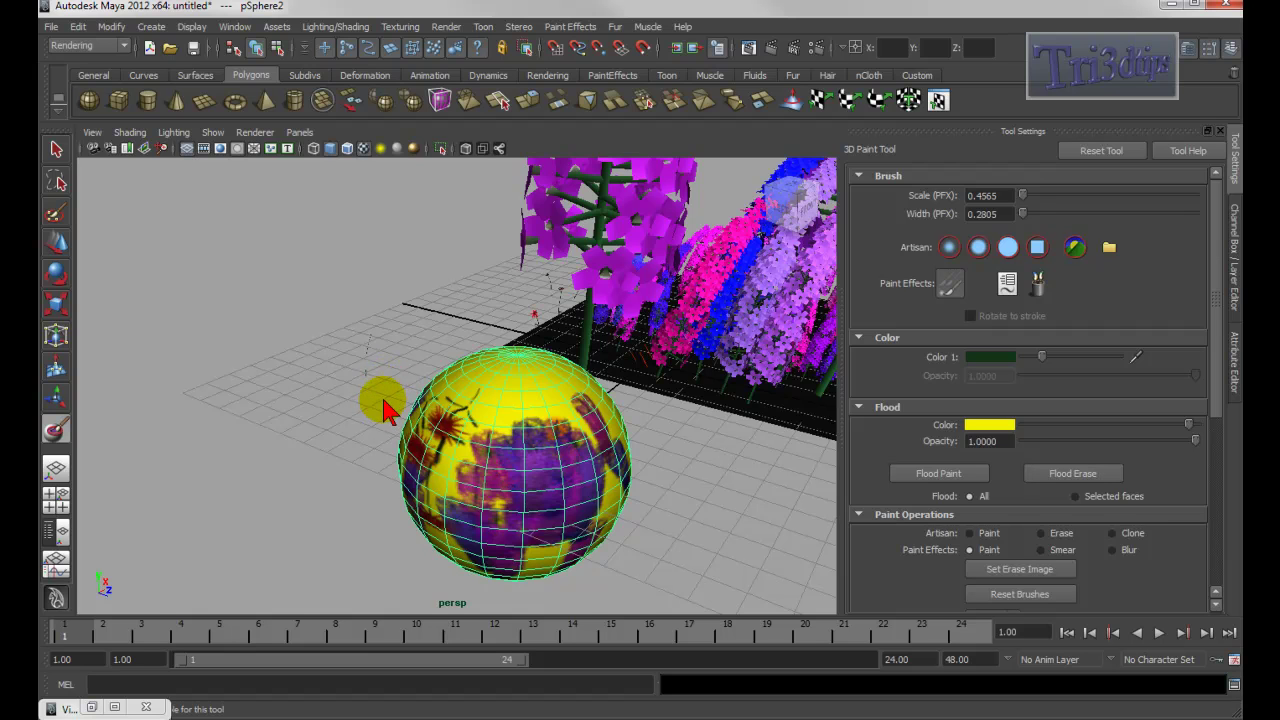
Try to blur the painted flower patches on the sphere's texture with the 3D Paint Tool's Blur operation
left_click(668, 467)
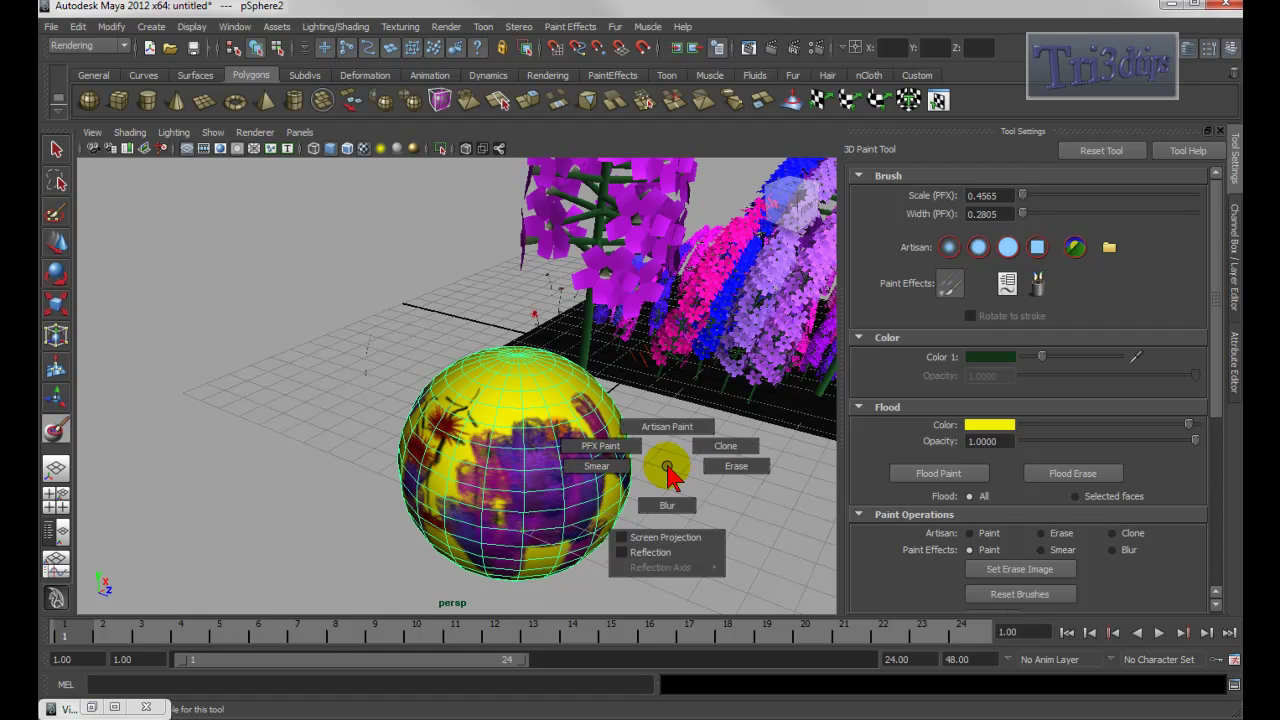
left_click_drag(667, 467, 669, 506)
mouse_move(497, 445)
left_mouse_down()
mouse_move(505, 385)
mouse_move(469, 411)
left_mouse_up()
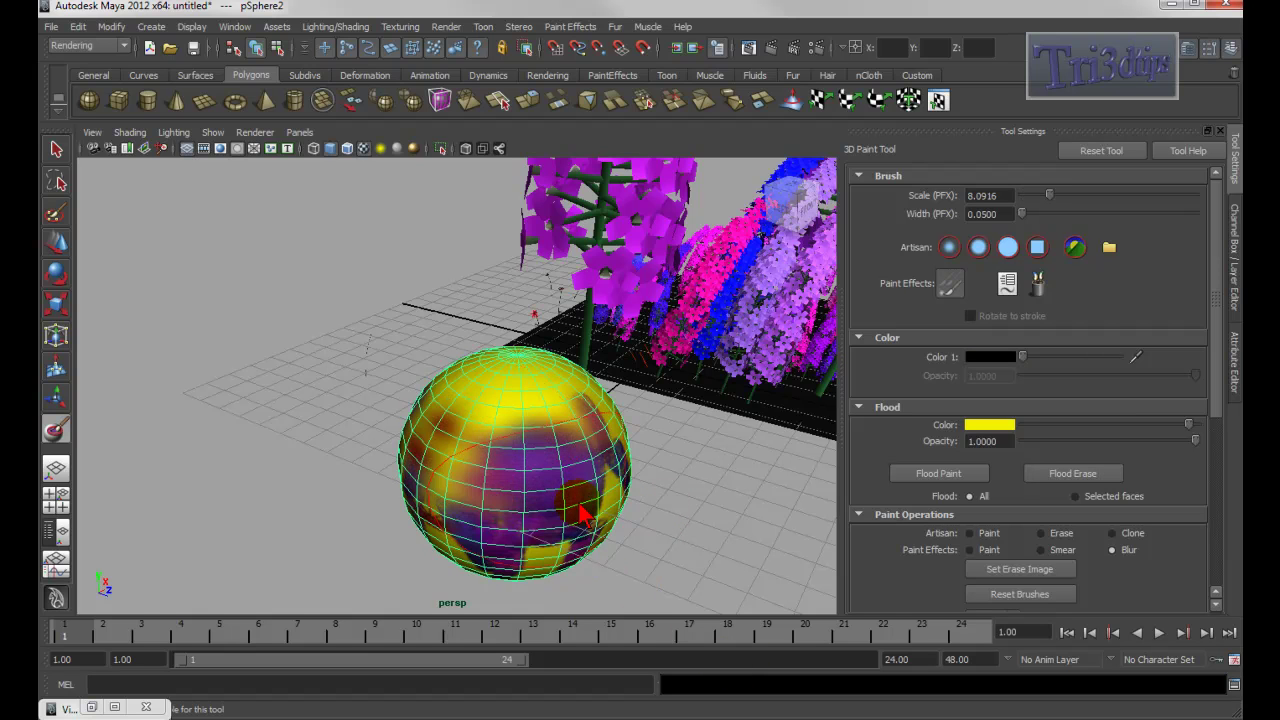
left_click_drag(582, 512, 560, 458)
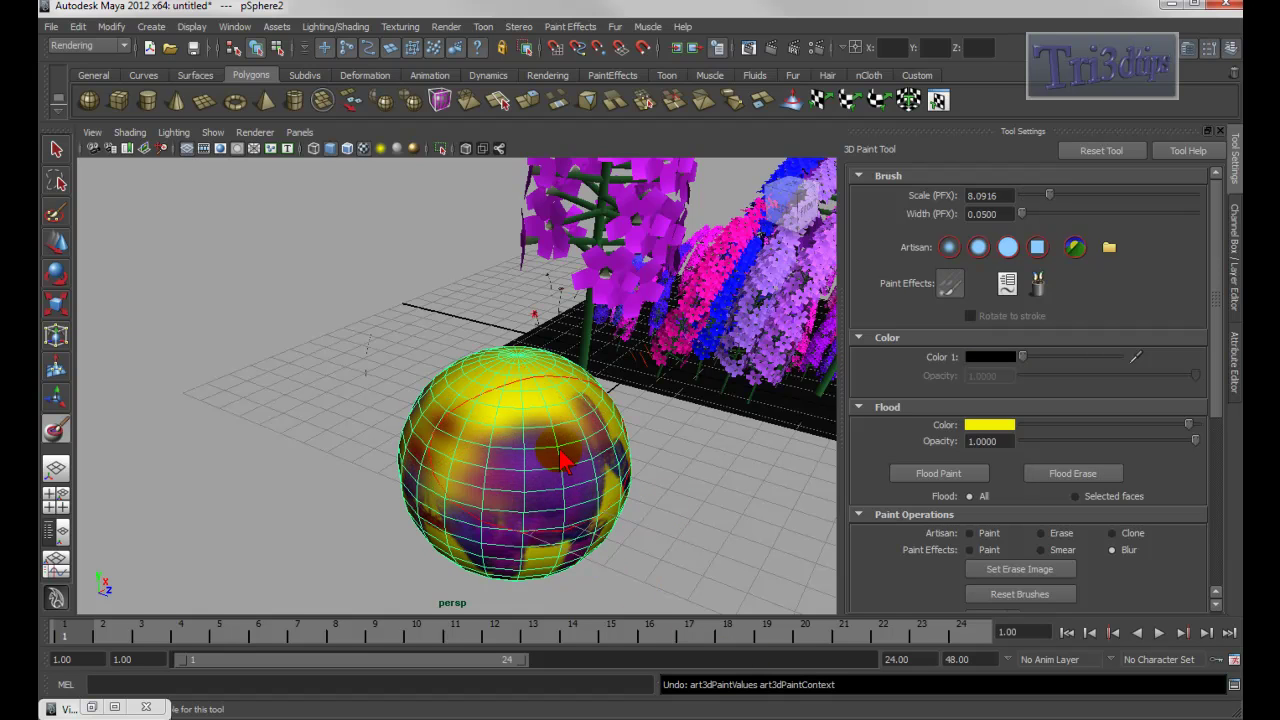
right_click_drag(657, 495, 568, 496, "alt")
mouse_move(566, 485)
left_mouse_down("alt")
mouse_move(600, 480)
mouse_move(573, 468)
left_mouse_up("alt")
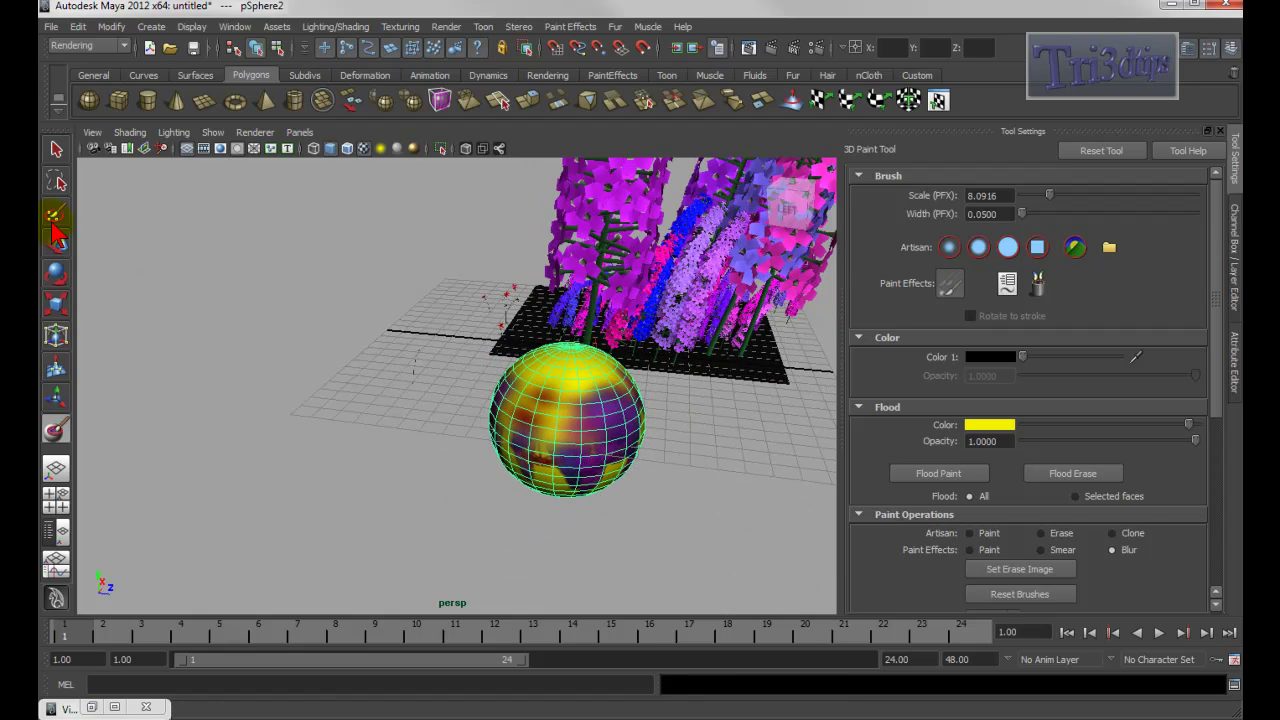
Switch to the Select Tool and undo the blur strokes on the sphere's texture
left_click(57, 150)
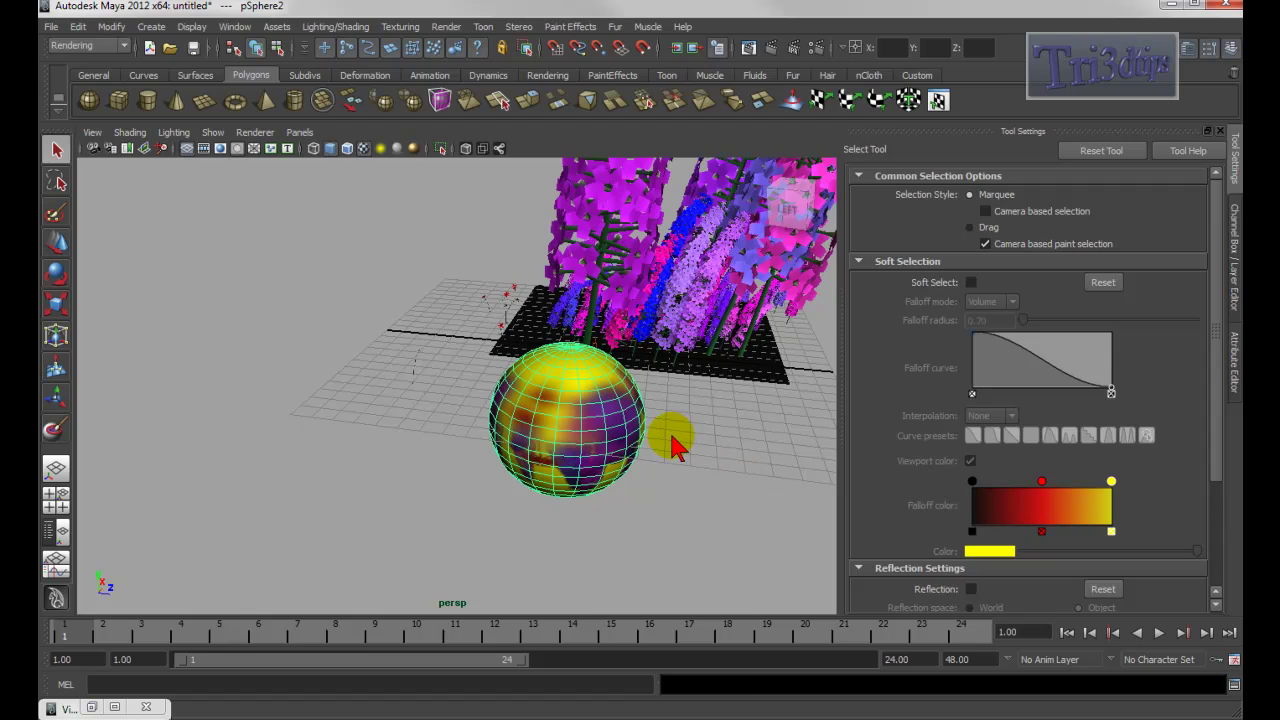
right_click_drag(672, 447, 747, 474, "alt")
middle_click_drag(747, 474, 577, 468, "alt")
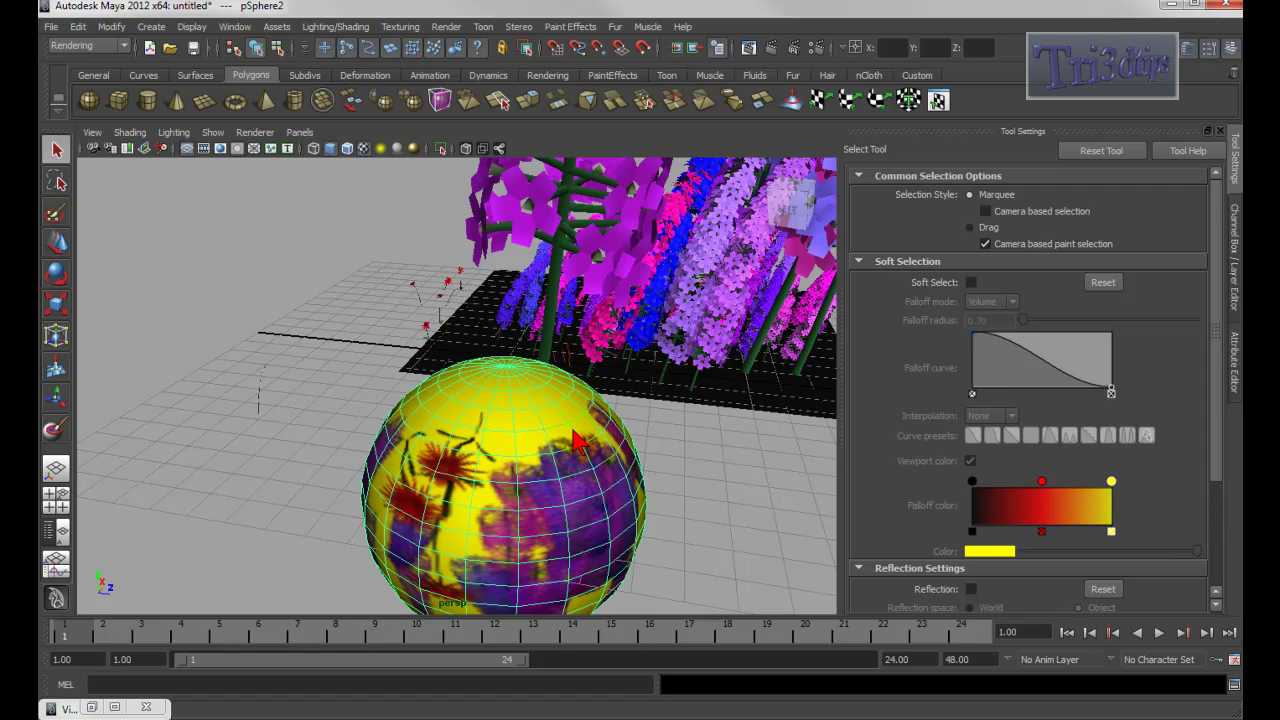
right_click_drag(572, 430, 517, 428, "alt")
middle_click_drag(517, 428, 559, 405, "alt")
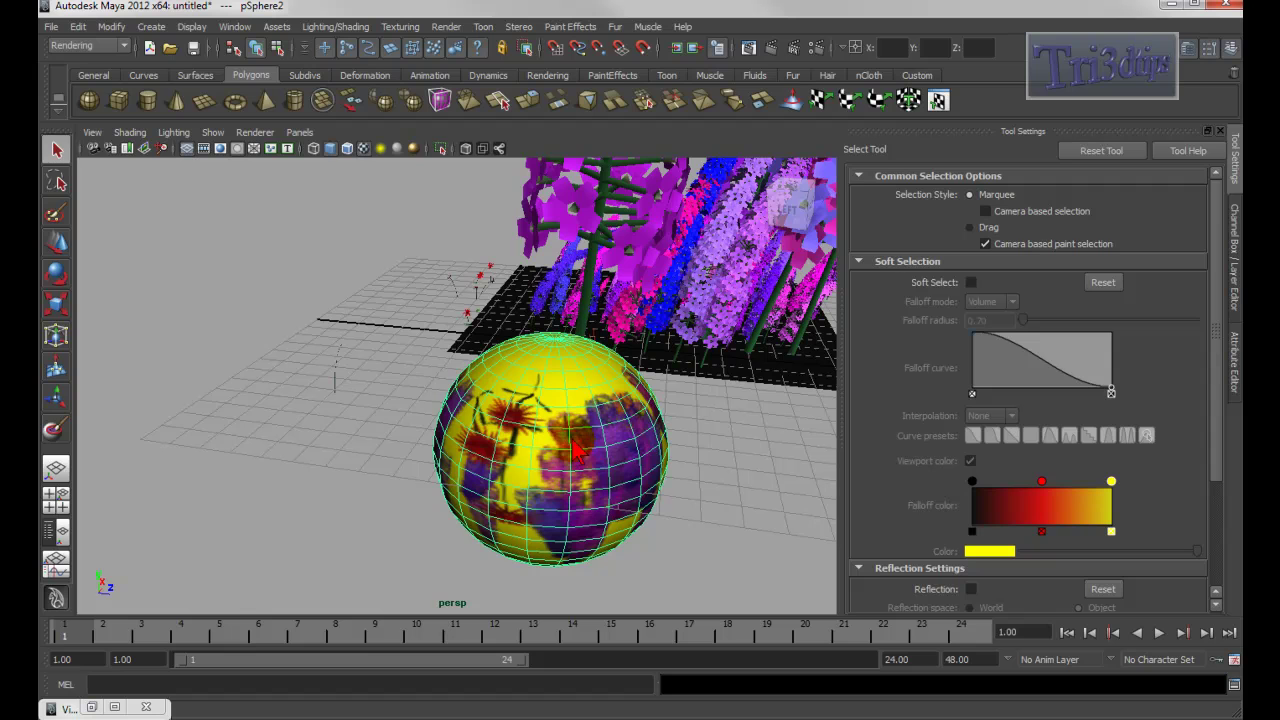
Reactivate the 3D Paint Tool on the sphere and set the brush scale to 0.8780
left_click(55, 430)
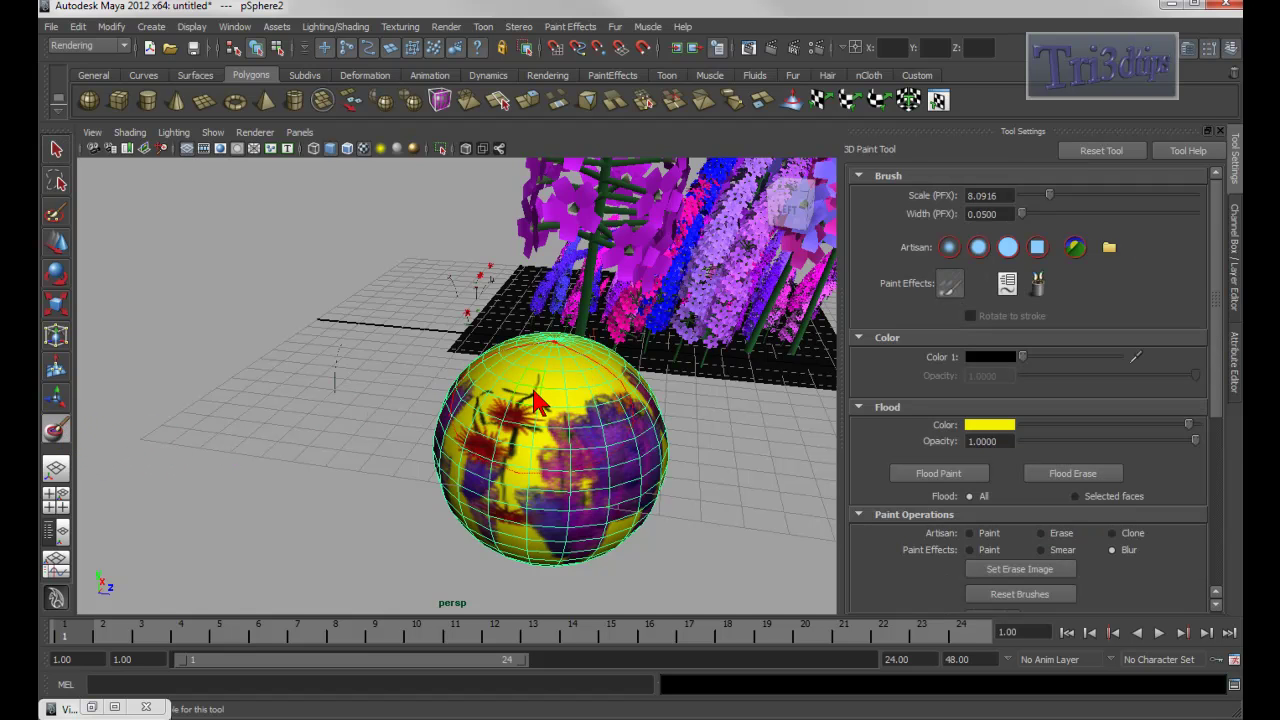
mouse_move(535, 400)
left_mouse_down()
mouse_move(345, 415)
mouse_move(325, 437)
left_mouse_up()
left_click_drag(643, 408, 480, 425, "alt")
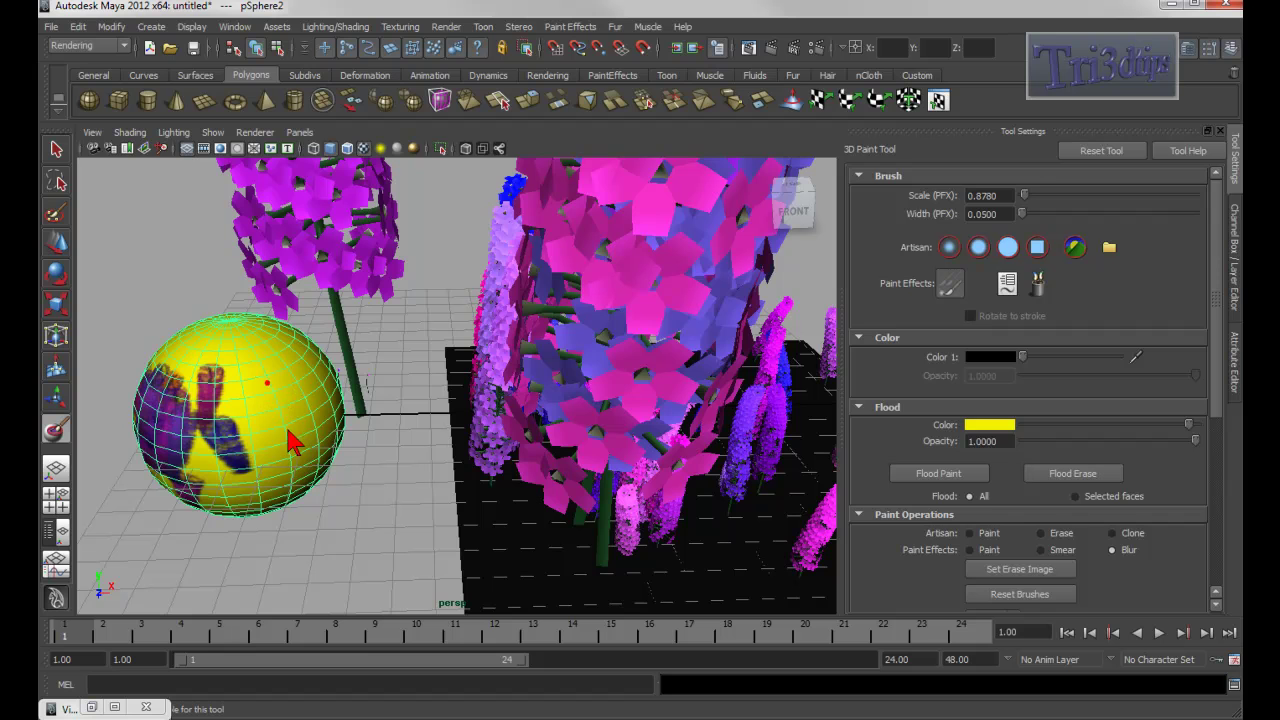
left_click_drag(290, 420, 358, 425, "alt")
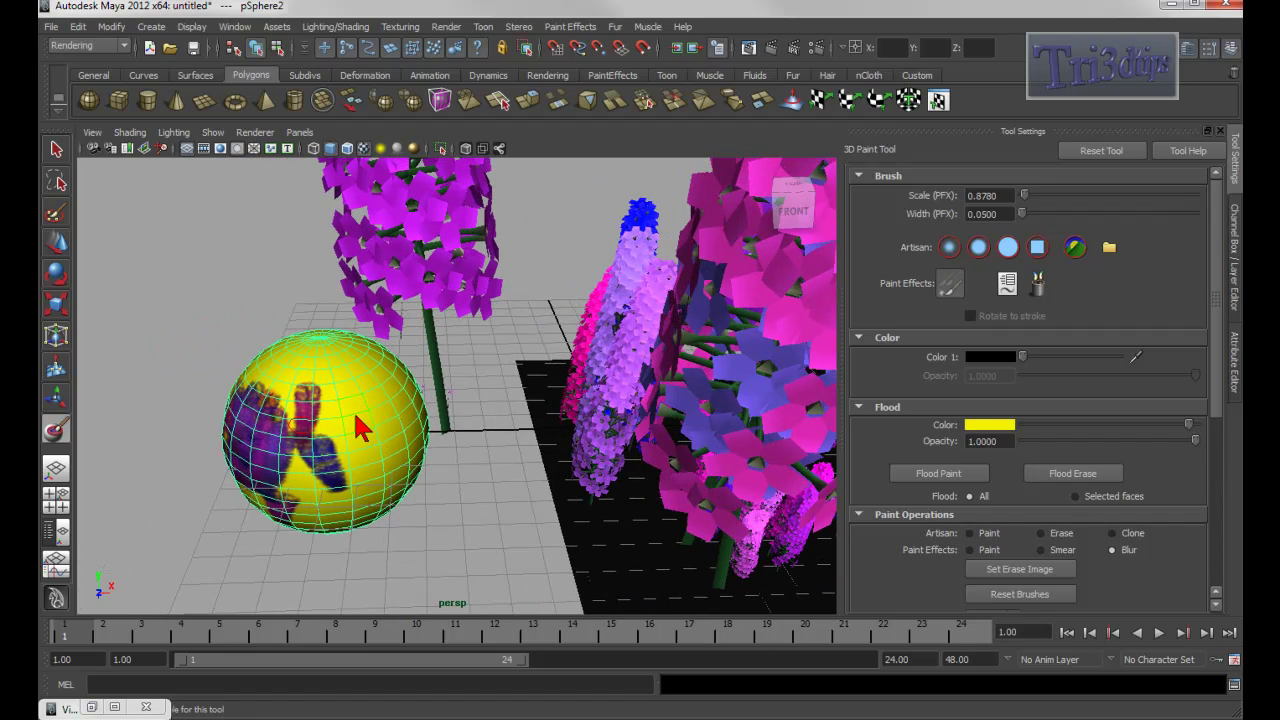
Load the daisyLarge.mel brush from the Visor and paint daisies onto the clean yellow side of the sphere's texture
left_click(1037, 284)
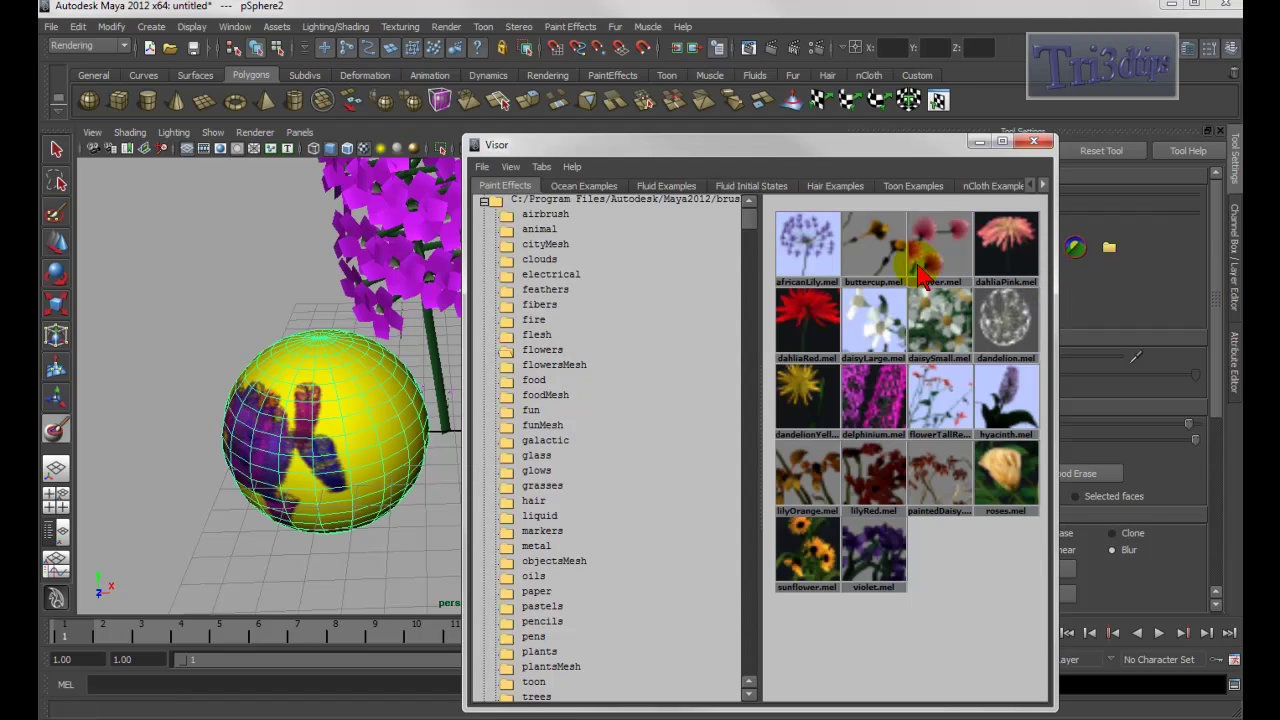
left_click(880, 320)
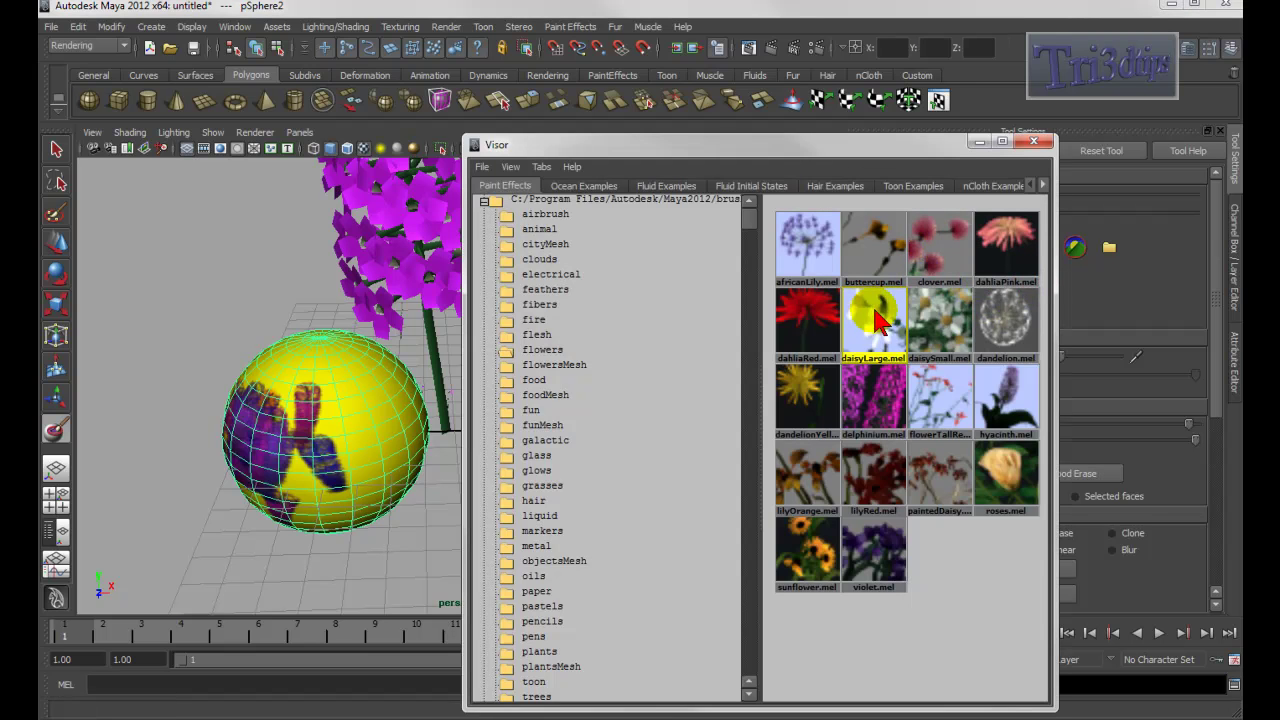
mouse_move(355, 382)
left_mouse_down()
mouse_move(352, 434)
mouse_move(408, 449)
mouse_move(374, 446)
left_mouse_up()
Start a new empty scene without saving the changes to the painted flower scene
left_click_drag(374, 446, 292, 403, "alt")
right_click_drag(292, 403, 400, 431, "alt")
middle_click_drag(135, 375, 340, 432, "alt")
left_click_drag(289, 412, 371, 410, "alt")
right_click_drag(371, 410, 331, 396, "alt")
middle_click_drag(335, 370, 190, 402, "alt")
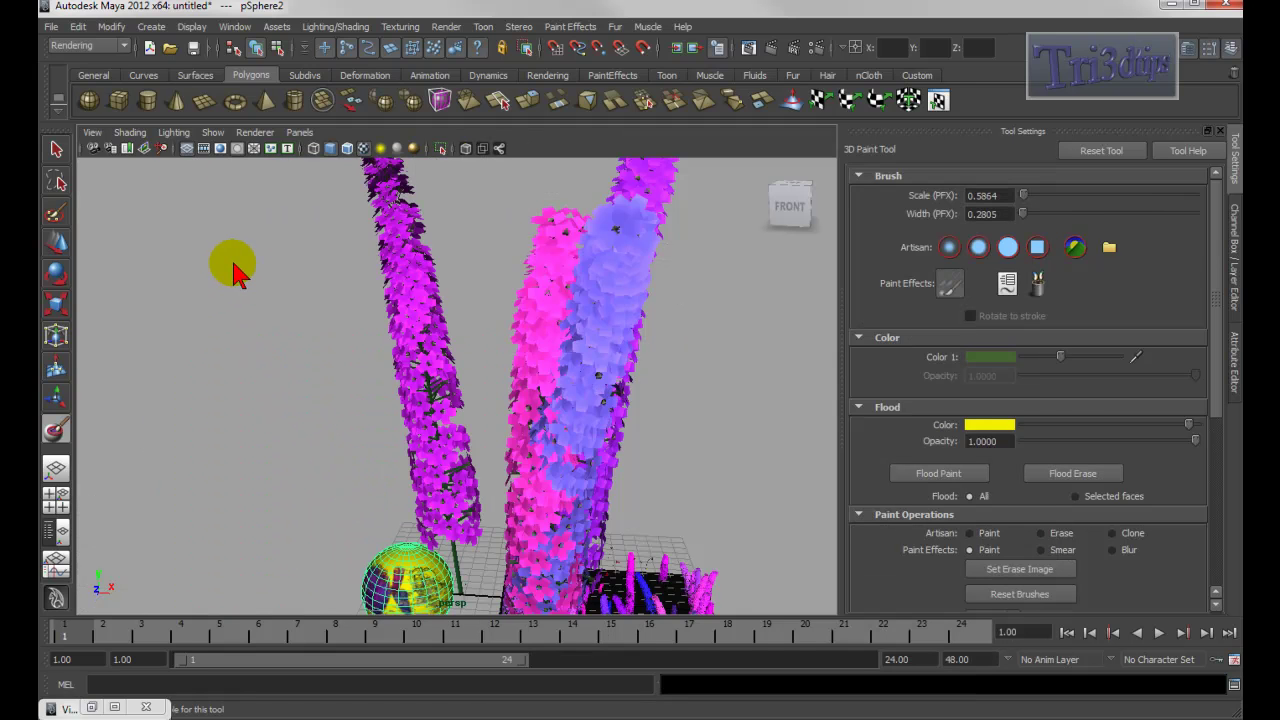
left_click(150, 48)
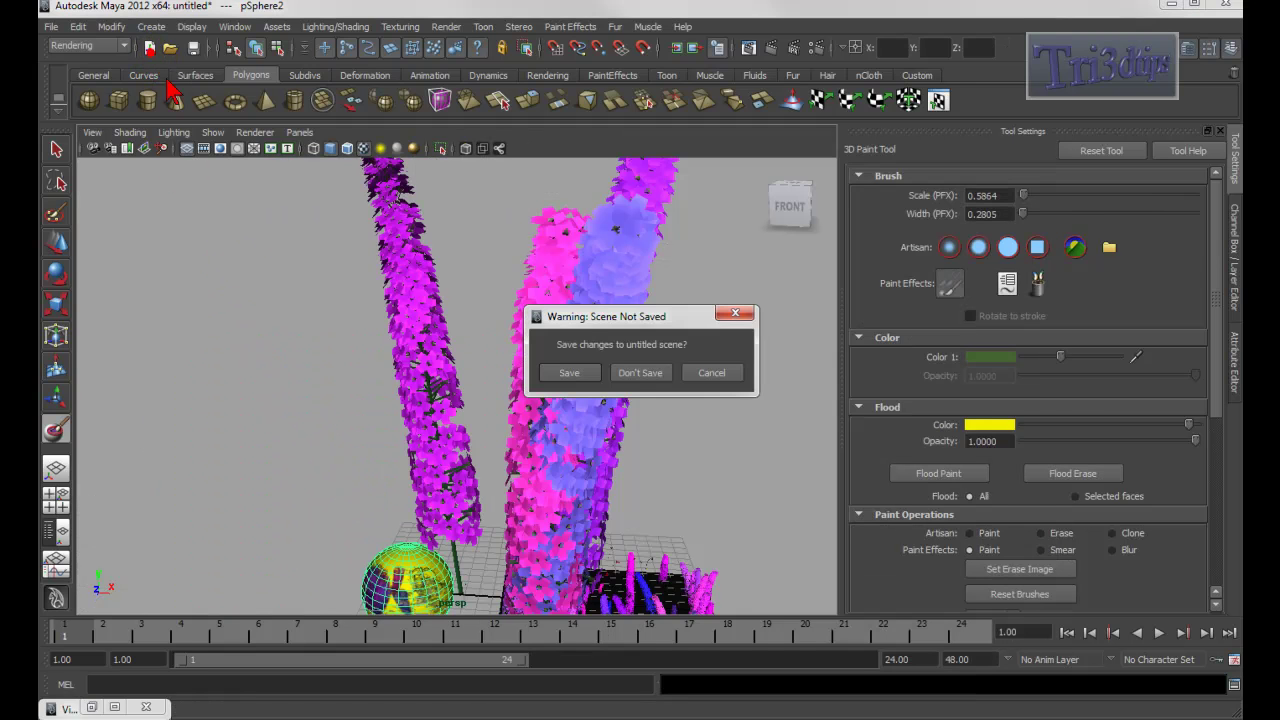
left_click(641, 373)
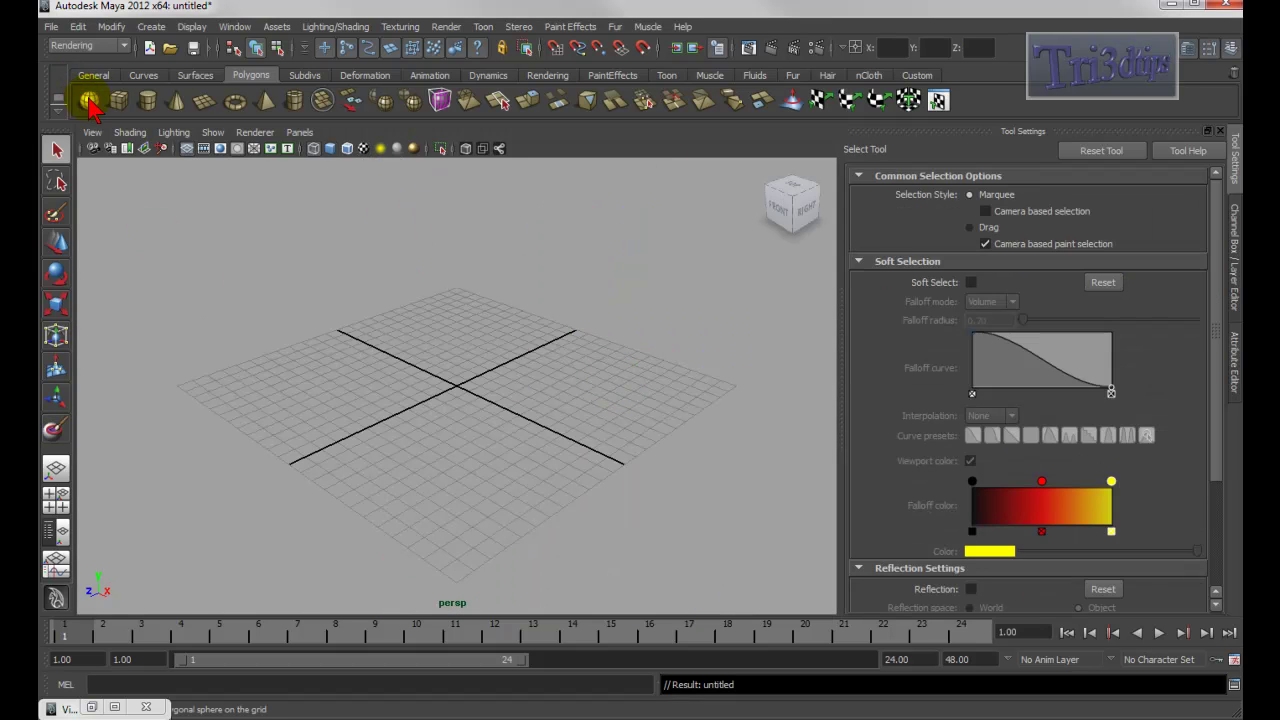
Create a polygon sphere near the grid's corner at about X -10.1, Z 9.7, and display it smooth shaded
left_click(90, 102)
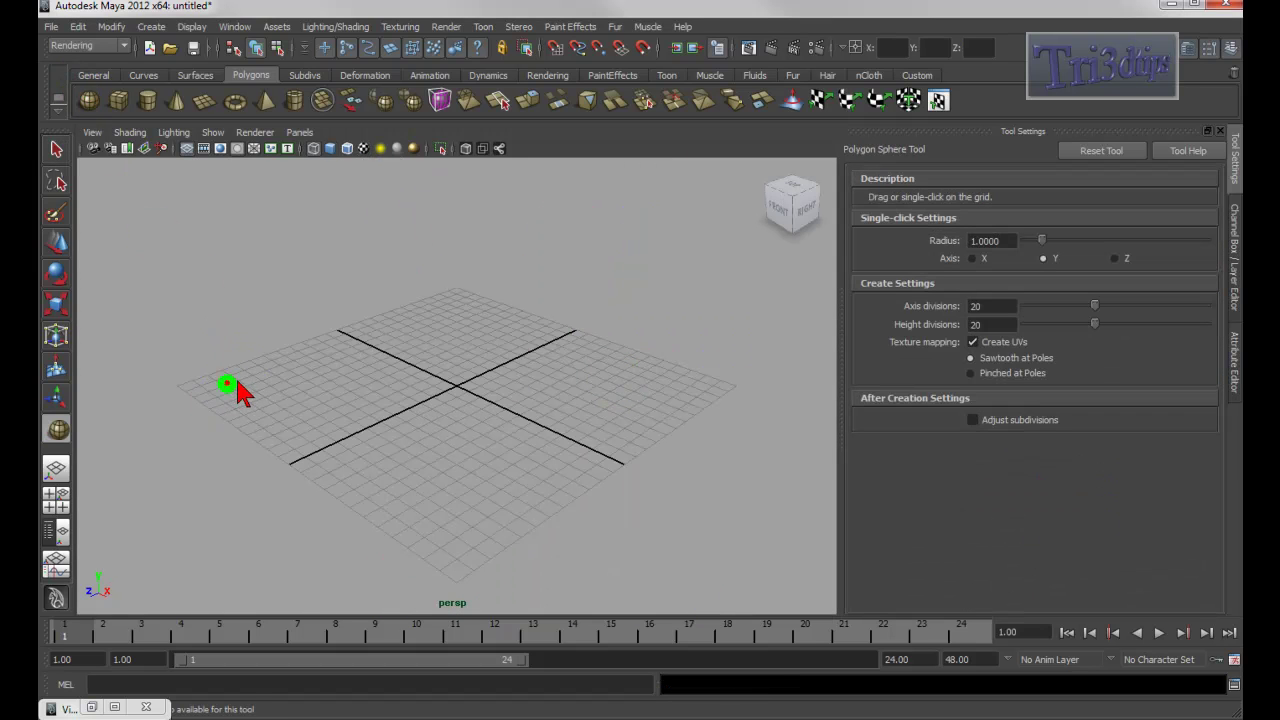
left_click(252, 390)
left_click_drag(234, 409, 290, 405, "alt")
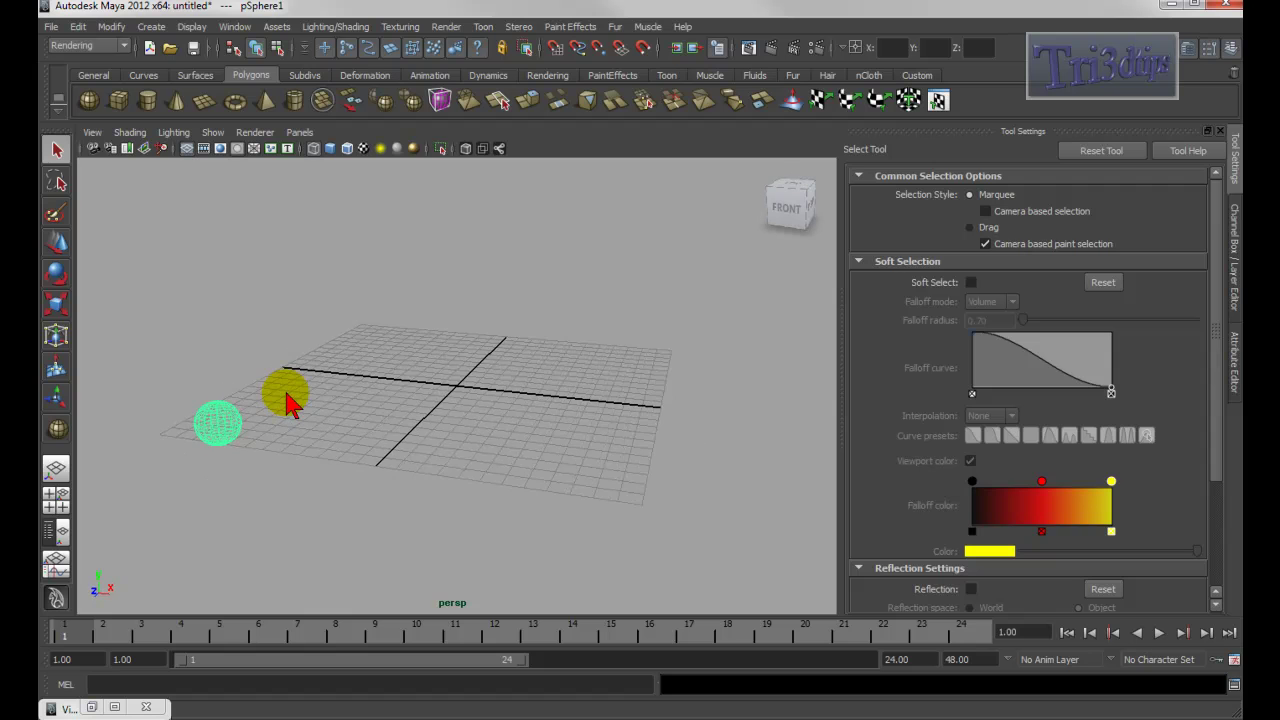
key("f")
key("5")
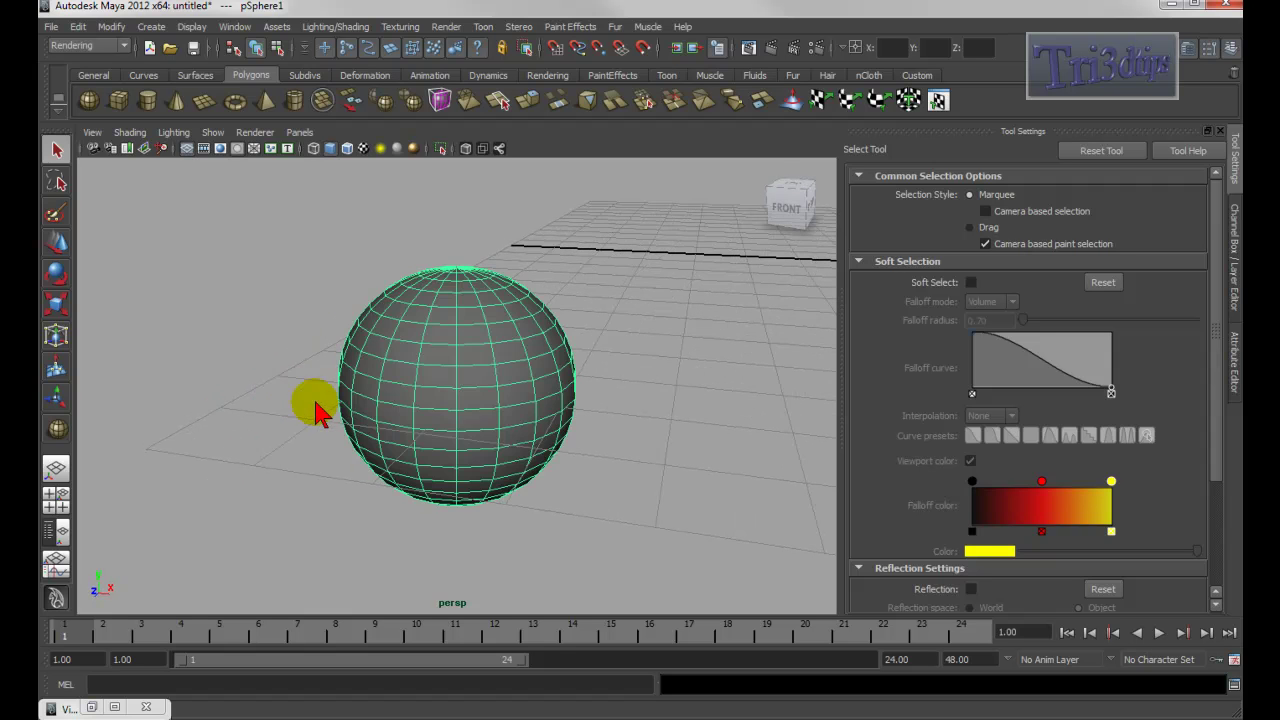
Bring up the sphere's transform channels in the Channel Box
right_click_drag(665, 432, 500, 393, "alt")
middle_click_drag(502, 392, 354, 391, "alt")
right_click_drag(624, 415, 455, 398, "alt")
middle_click_drag(455, 398, 386, 399, "alt")
right_click_drag(657, 442, 612, 438, "alt")
middle_click_drag(612, 438, 514, 435, "alt")
left_click_drag(517, 443, 560, 430, "alt")
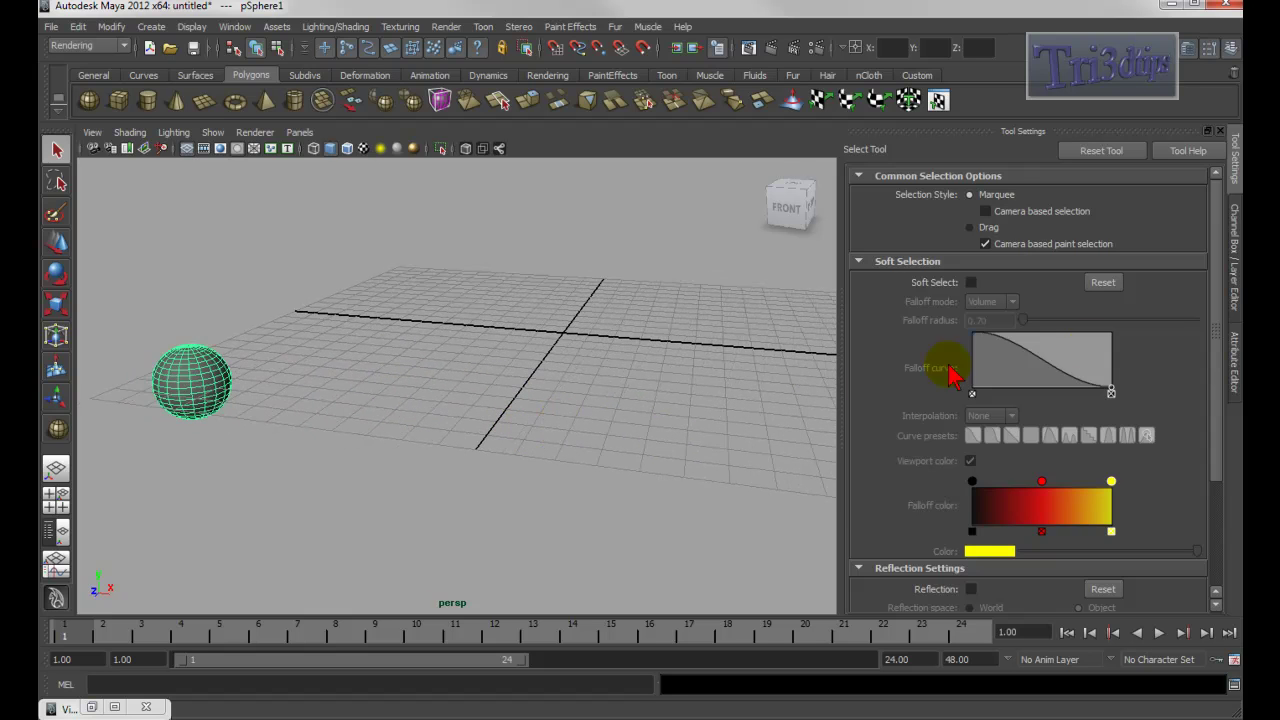
left_click(1236, 235)
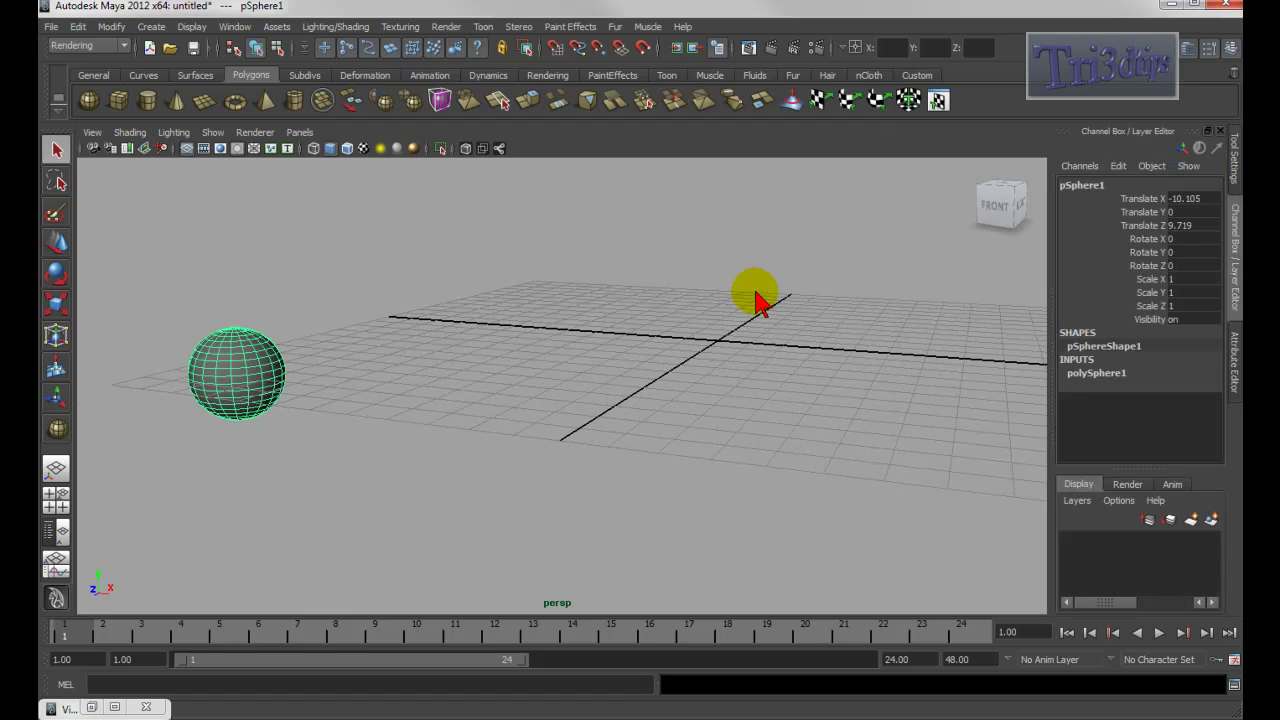
Select the sphere's Translate X, Translate Z and Rotate Z channels together, try adjusting them and undo the change
left_click_drag(1137, 203, 1134, 252)
left_click(1128, 199)
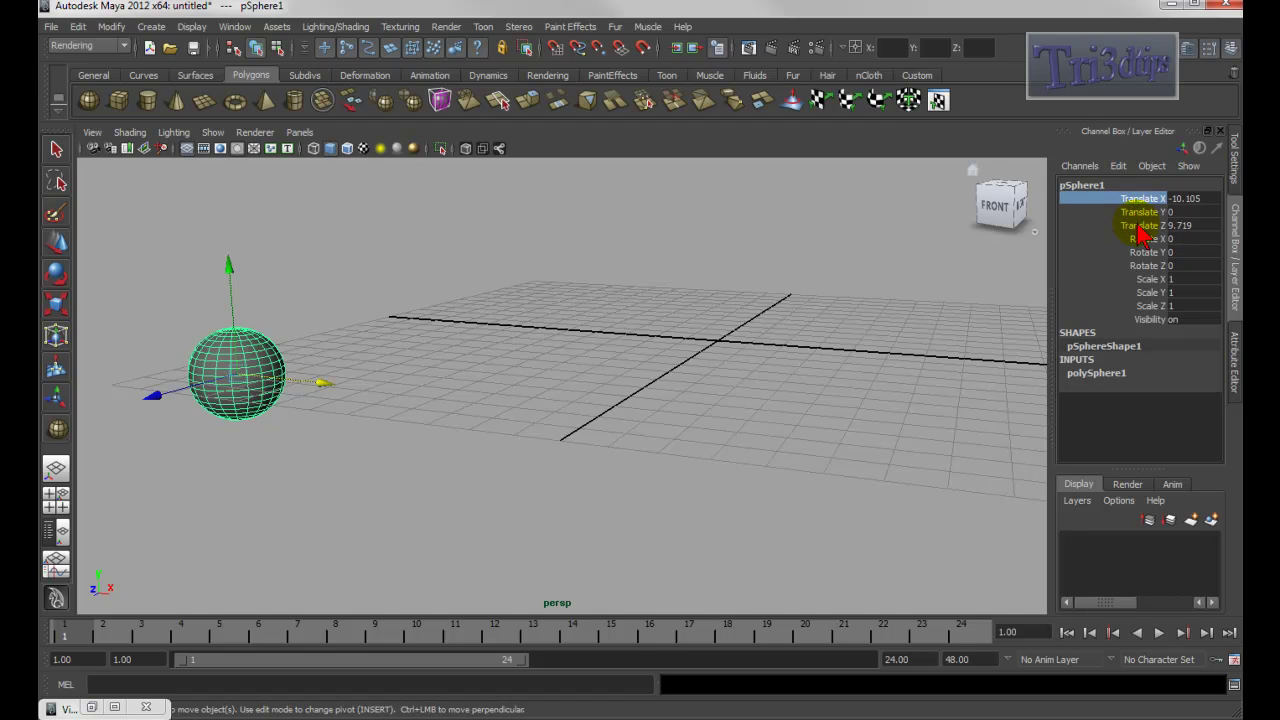
left_click(1140, 226, "ctrl")
left_click(1141, 266, "ctrl")
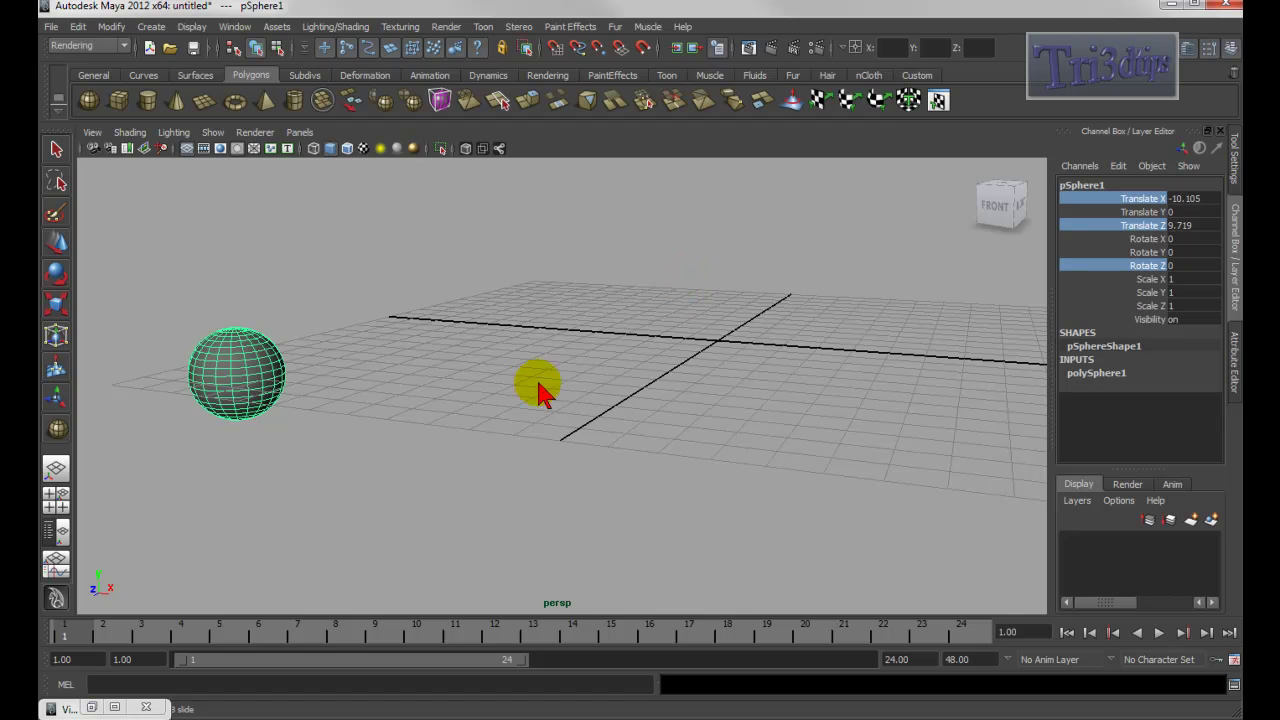
middle_click_drag(450, 378, 491, 367)
key("ctrl+z")
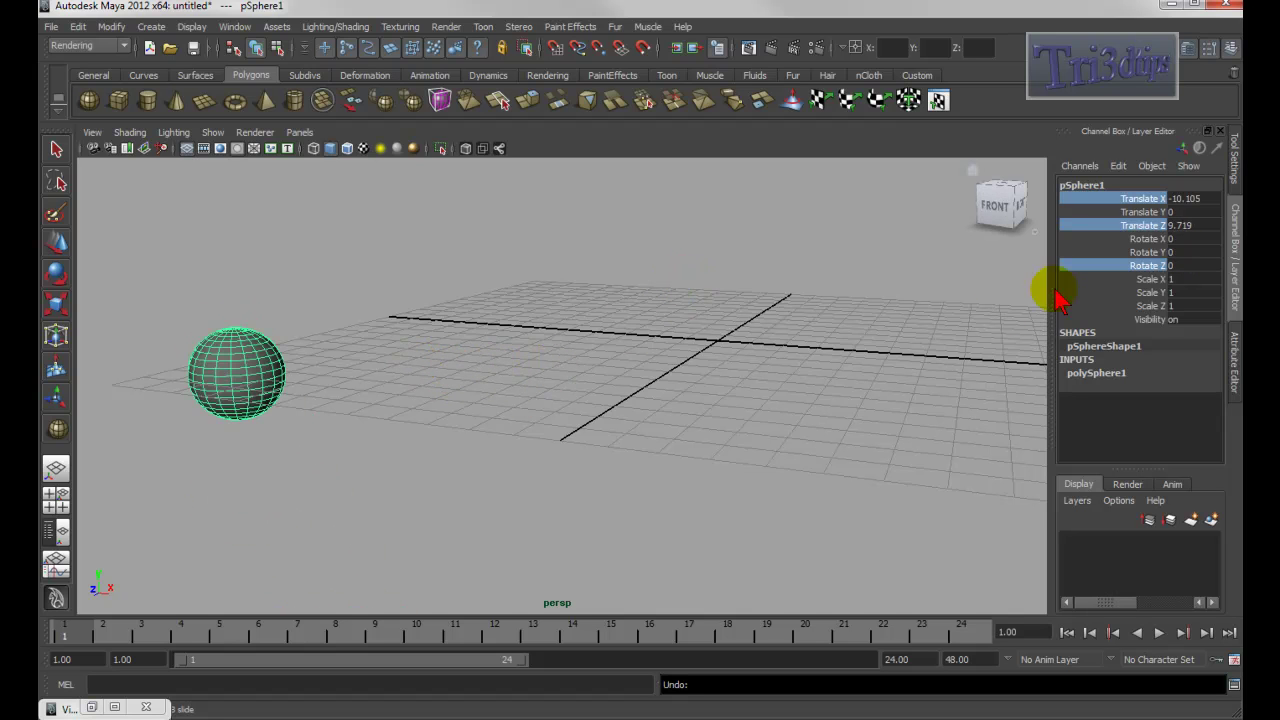
Try adjusting the sphere's adjacent Translate Y and Translate Z channels together, and undo the change
left_click(1140, 225)
left_click(1145, 212, "shift")
mouse_move(779, 300)
middle_mouse_down()
mouse_move(794, 294)
mouse_move(762, 300)
middle_mouse_up()
key("ctrl+z")
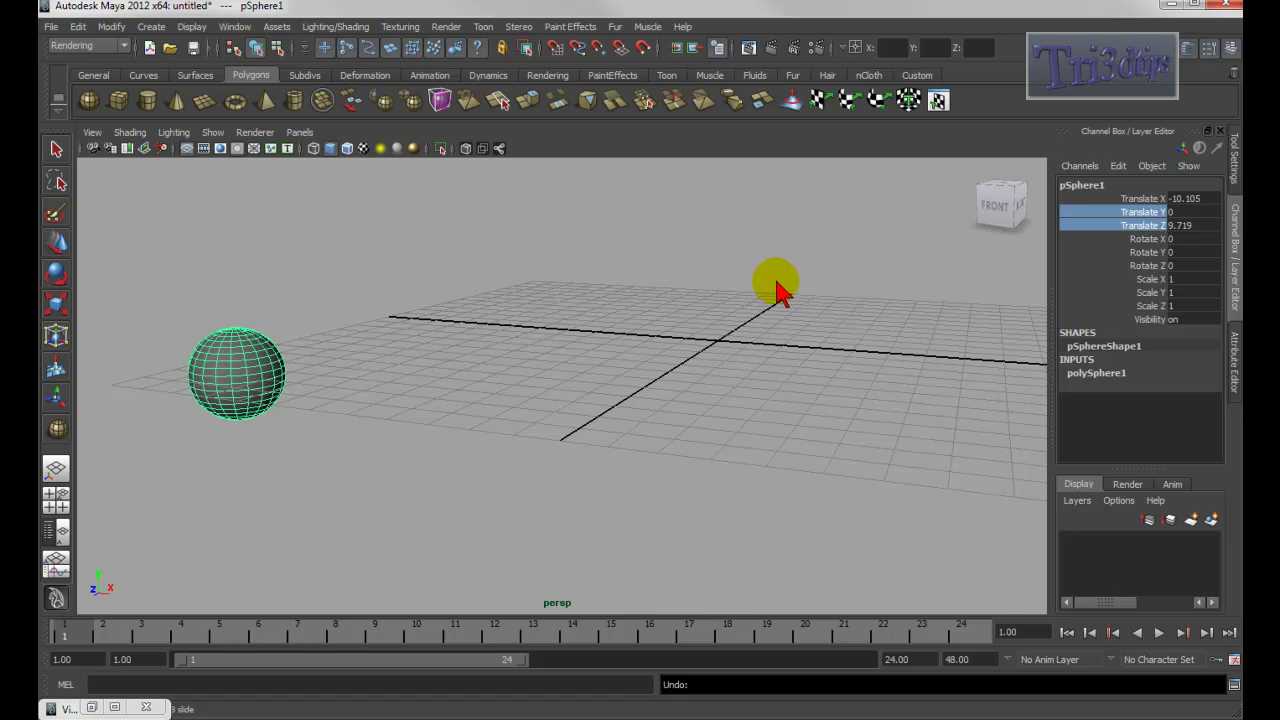
Set a keyframe on all of the sphere's channels at frame 1, and undo it
right_click_drag(818, 283, 770, 287, "alt")
left_click_drag(768, 294, 749, 302, "alt")
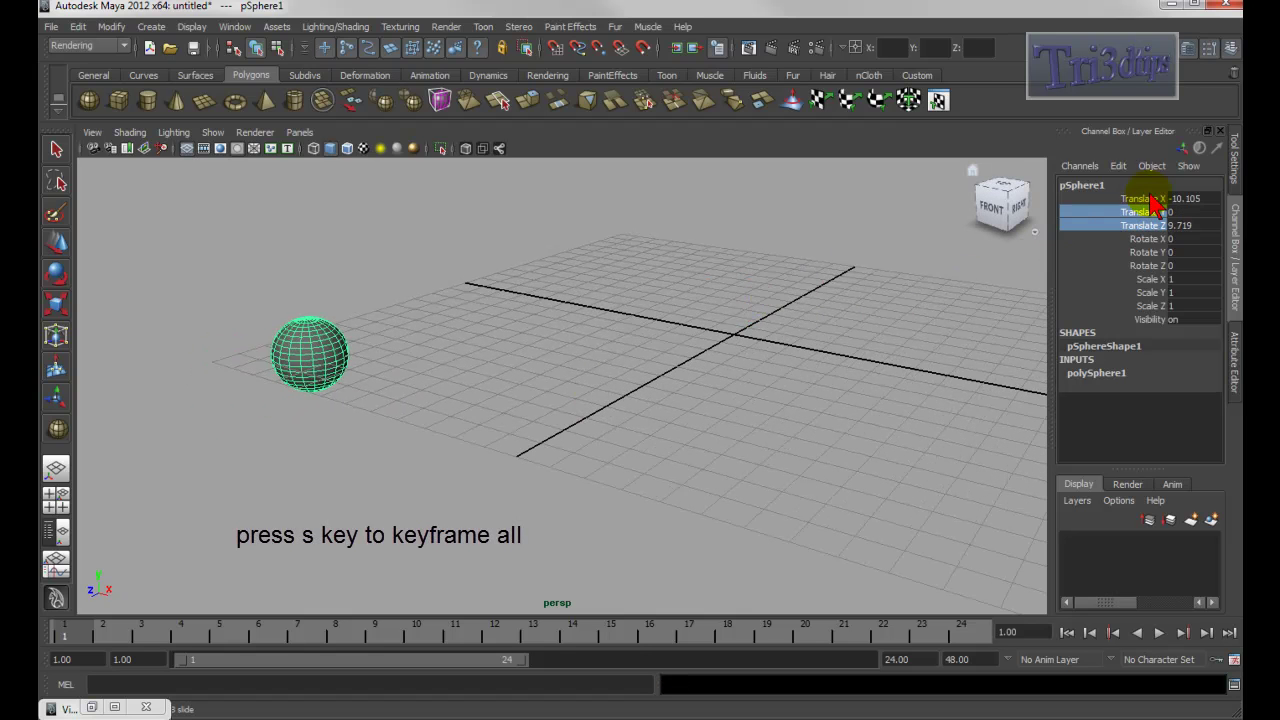
left_click_drag(1146, 201, 1143, 293)
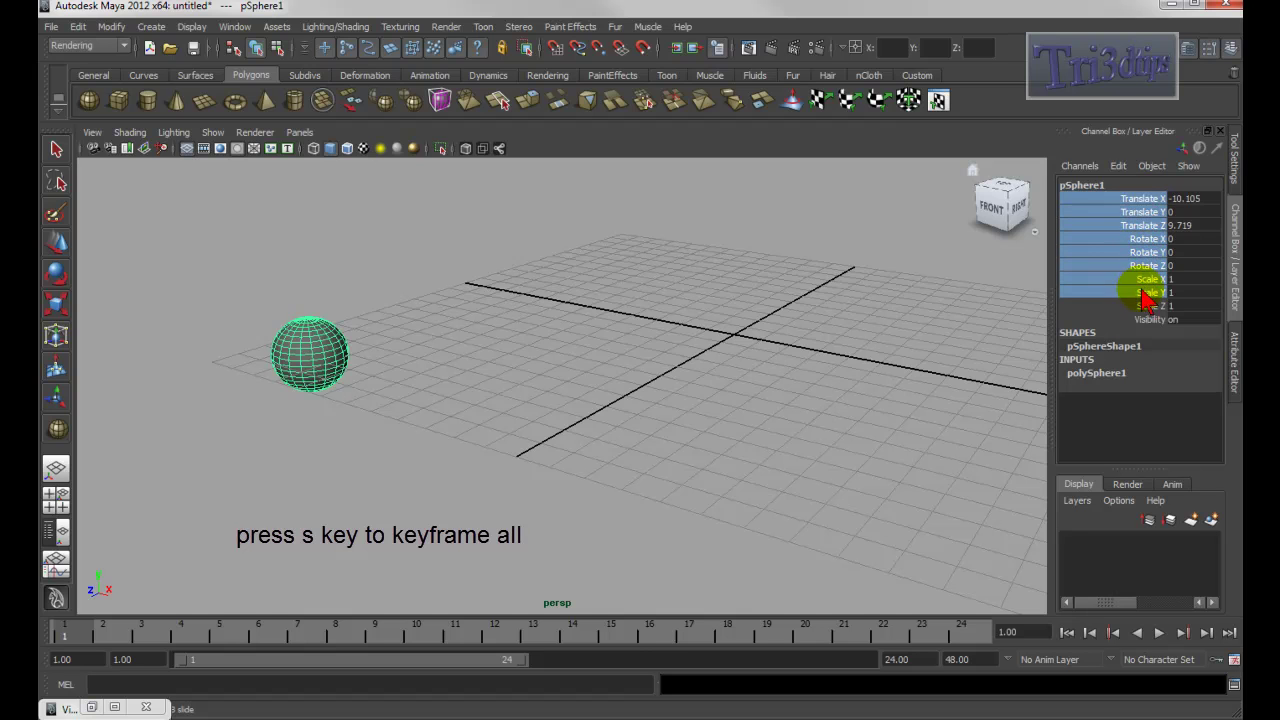
left_click(800, 270)
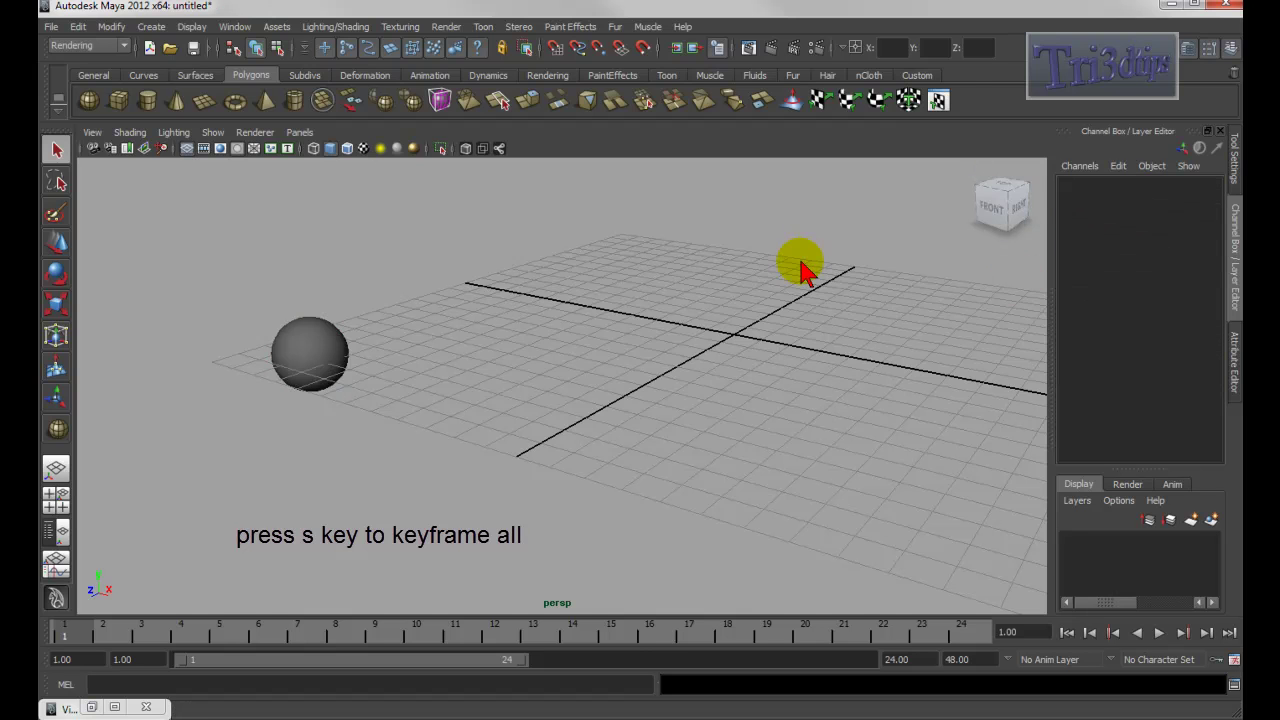
left_click(340, 358)
key("s")
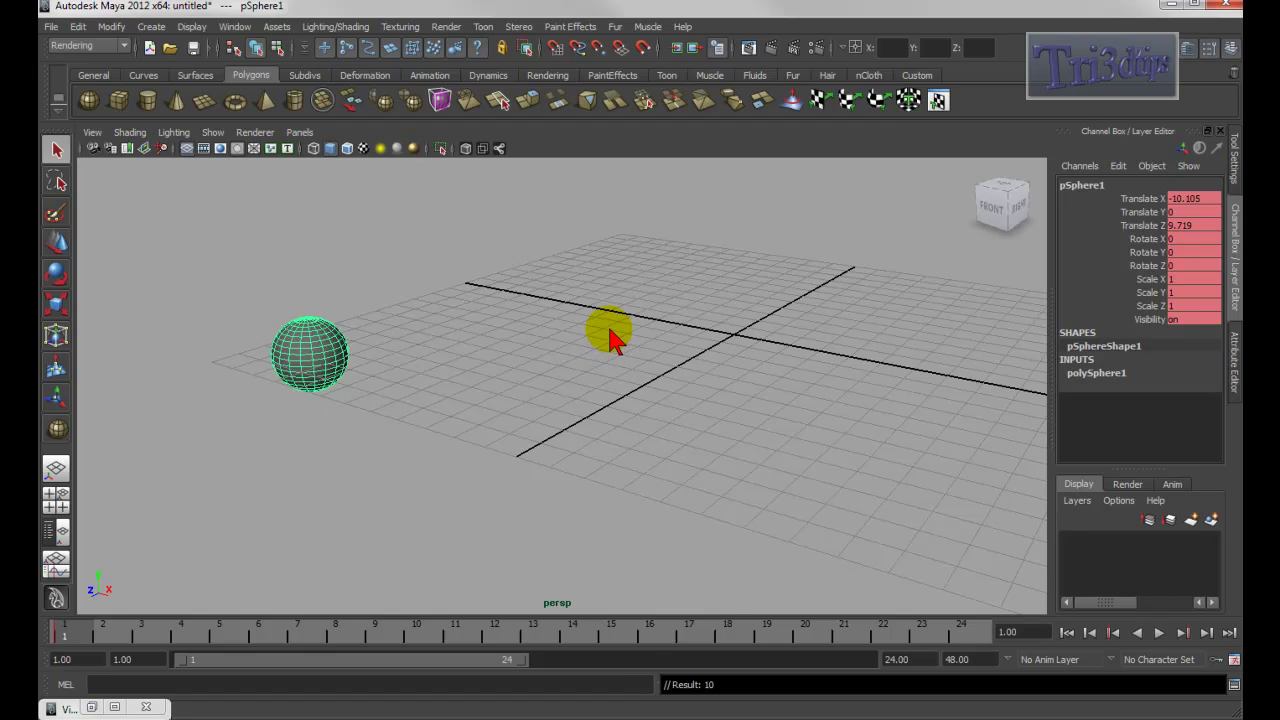
key("ctrl+z")
Keyframe the sphere's translate, rotate and scale channels at frame 1, one channel group at a time
left_click_drag(1140, 199, 1105, 228)
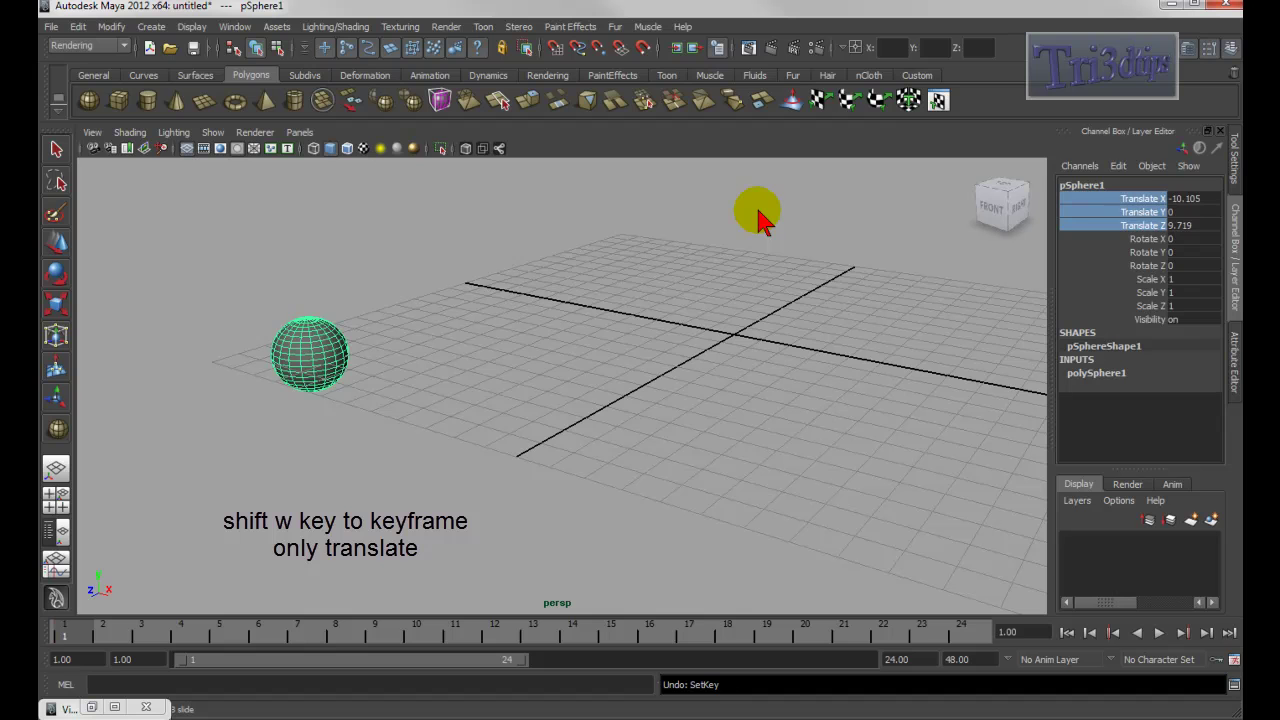
key("shift+w")
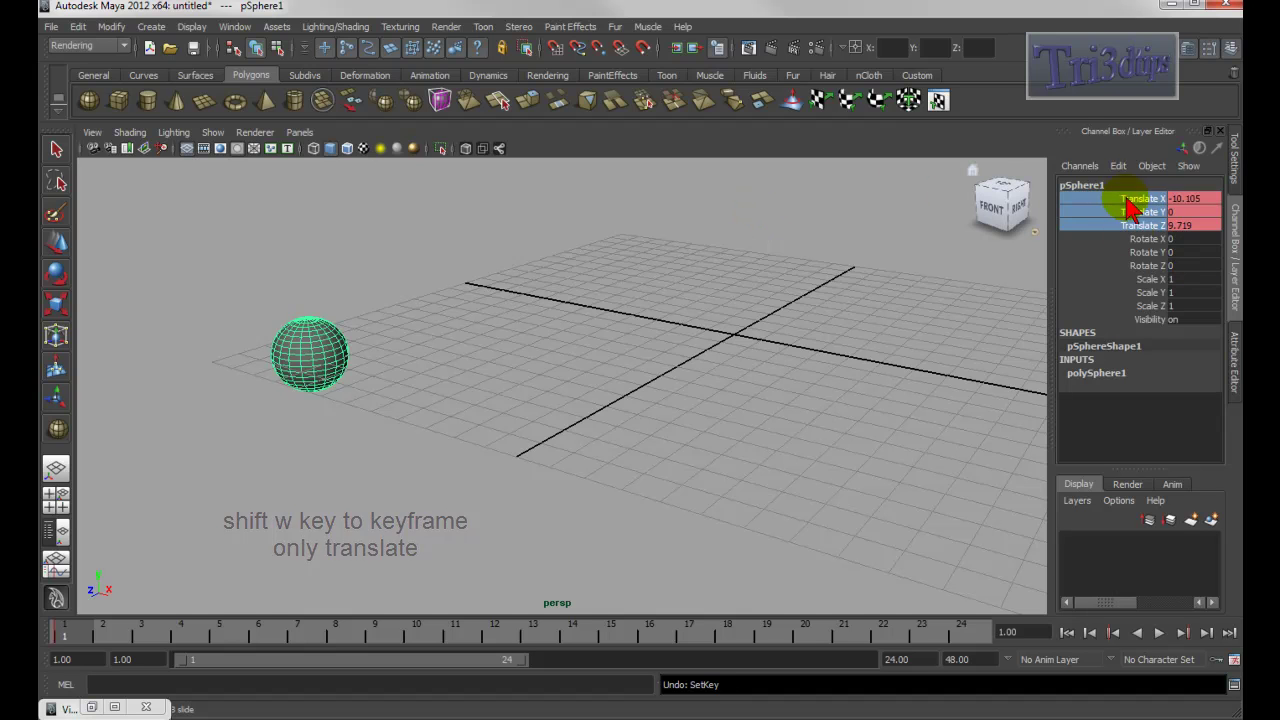
left_click_drag(1145, 239, 1143, 270)
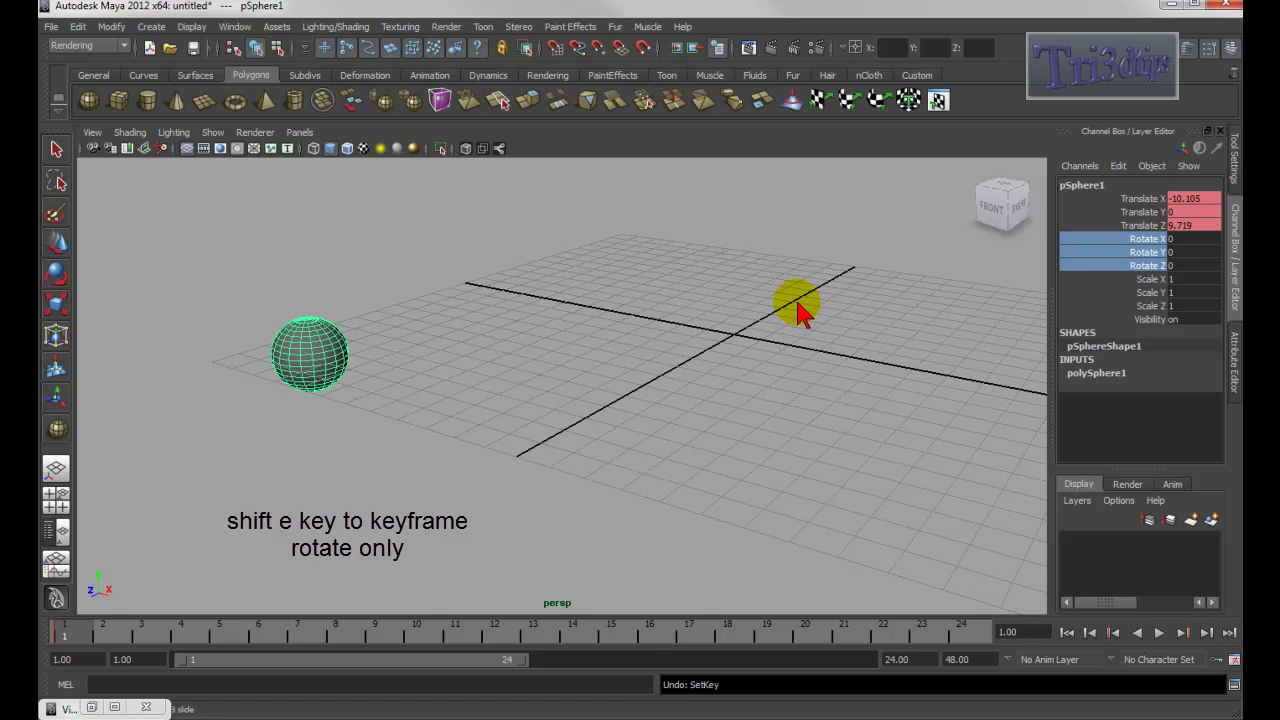
key("shift+e")
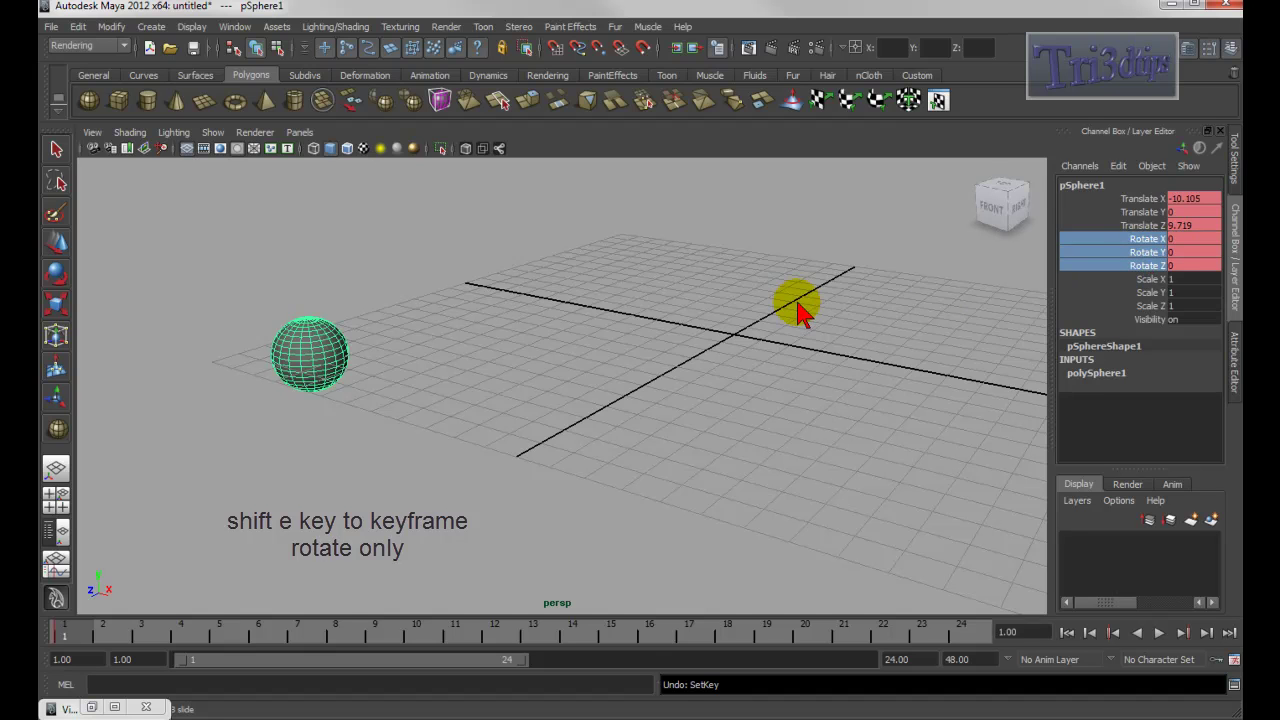
left_click_drag(1165, 281, 1152, 304)
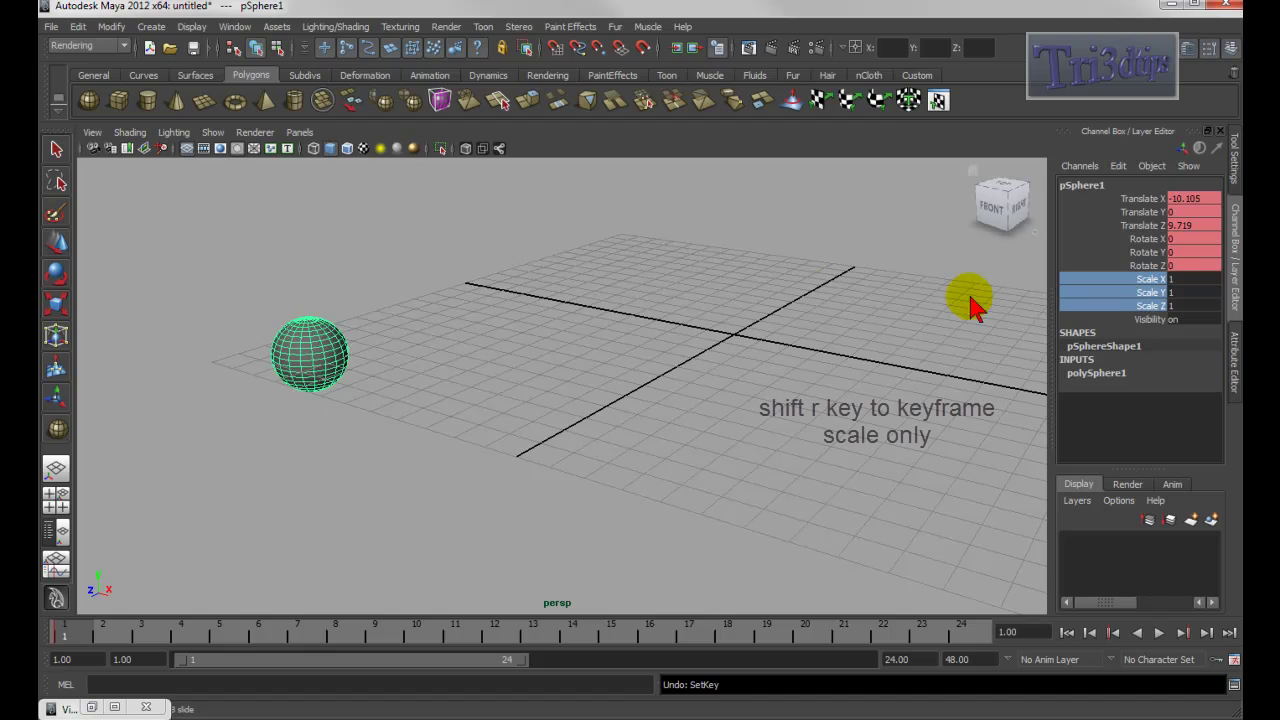
key("shift+r")
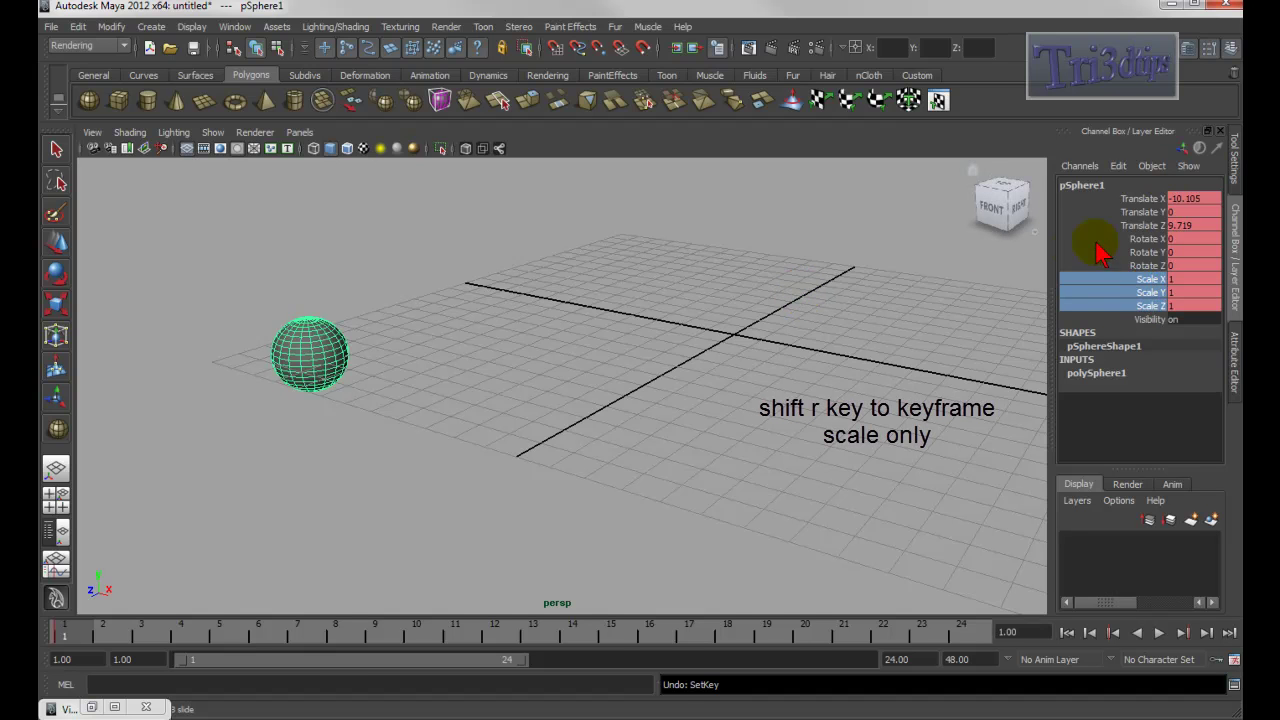
Break the connections of the sphere's translate, rotate and scale channels to remove their keyframes
left_click(1127, 200)
left_click_drag(1127, 200, 1125, 314)
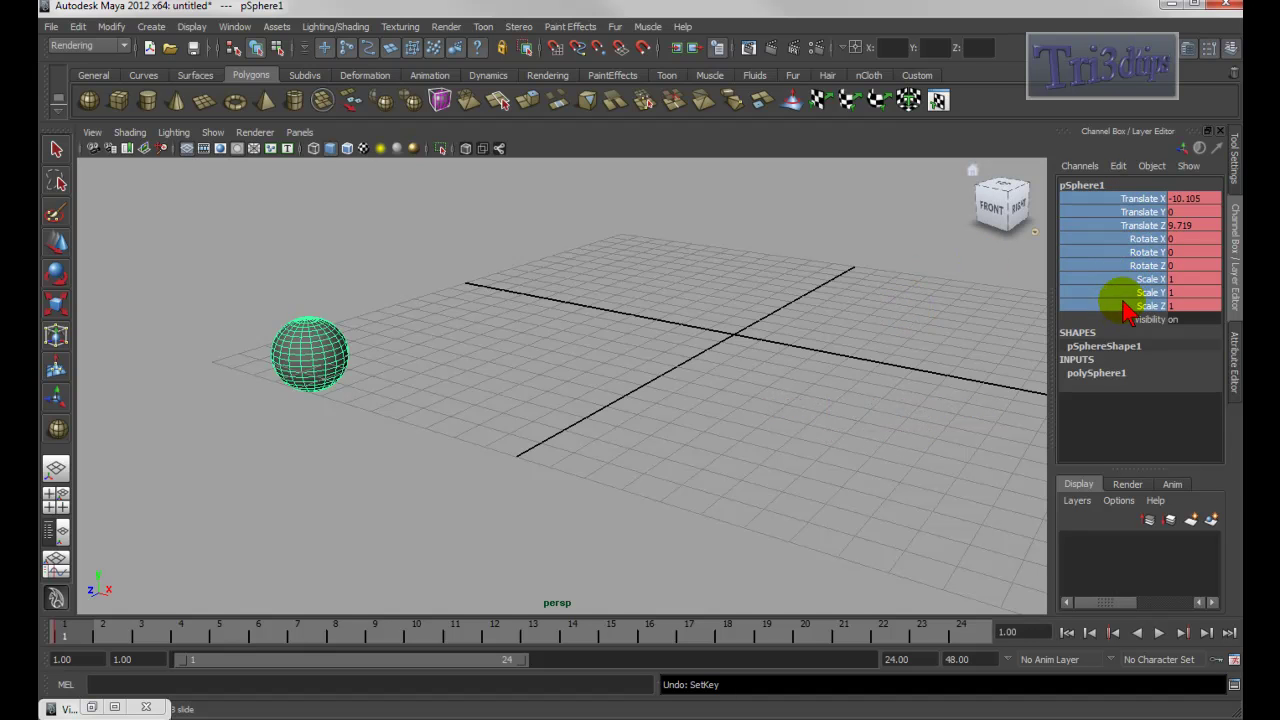
right_click(1122, 221)
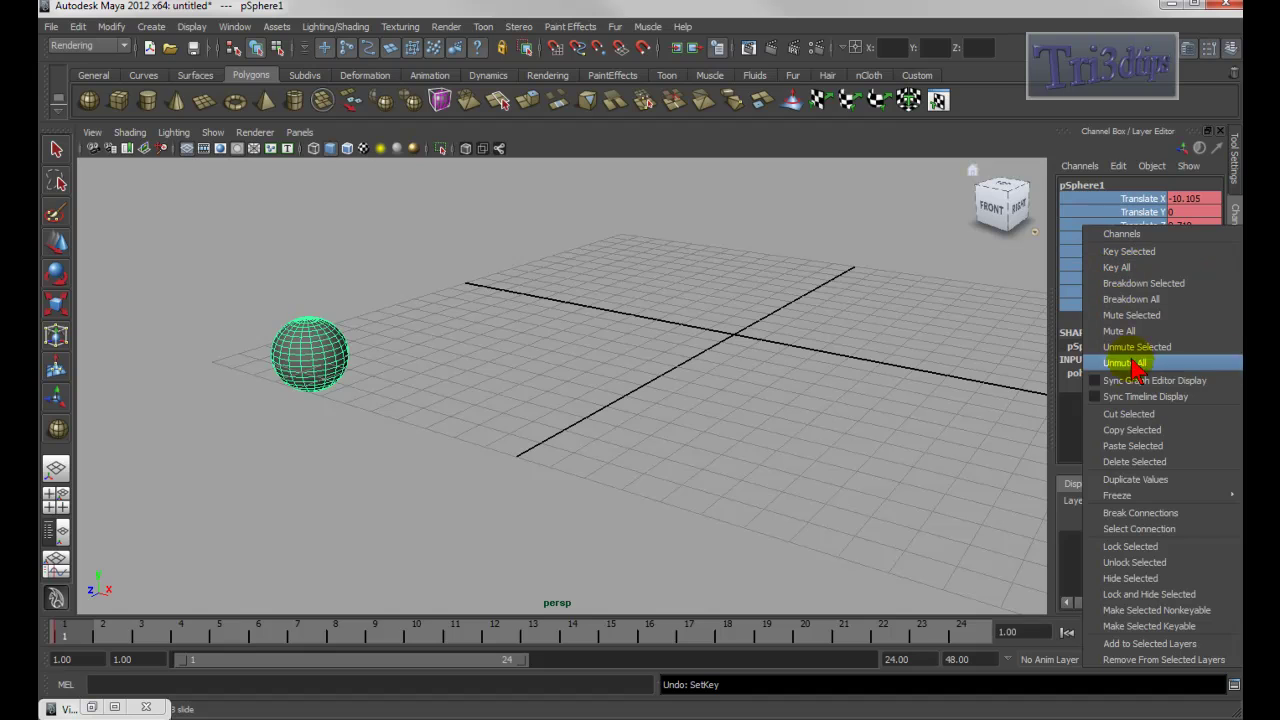
left_click(1166, 516)
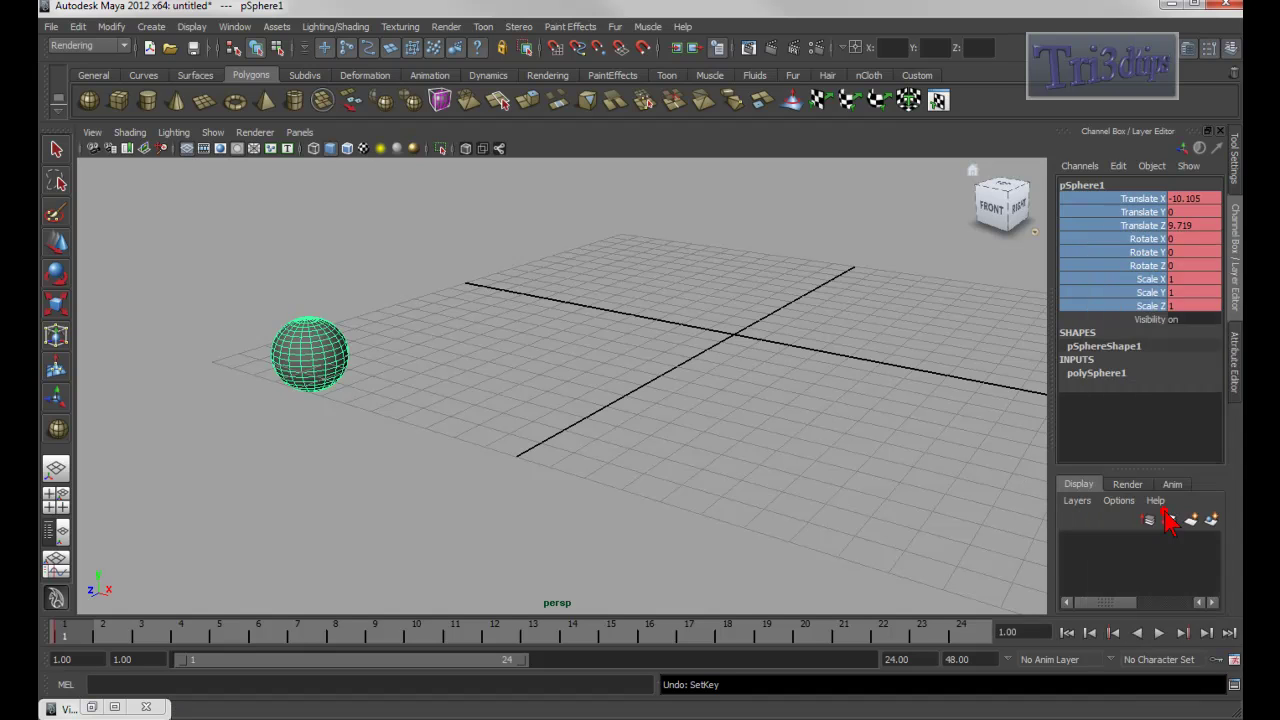
Select the sphere and set the playback end frame to 120
left_click(585, 282)
left_click_drag(500, 385, 443, 377, "alt")
left_click(345, 380)
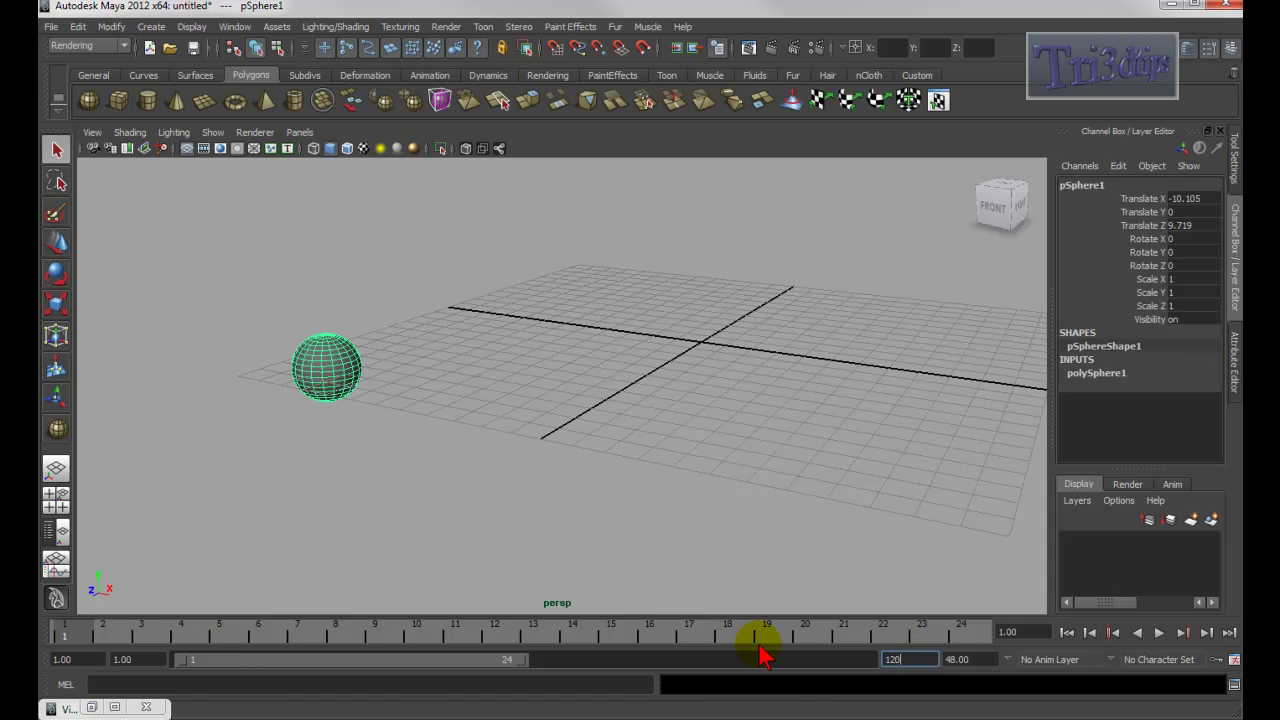
key("Return")
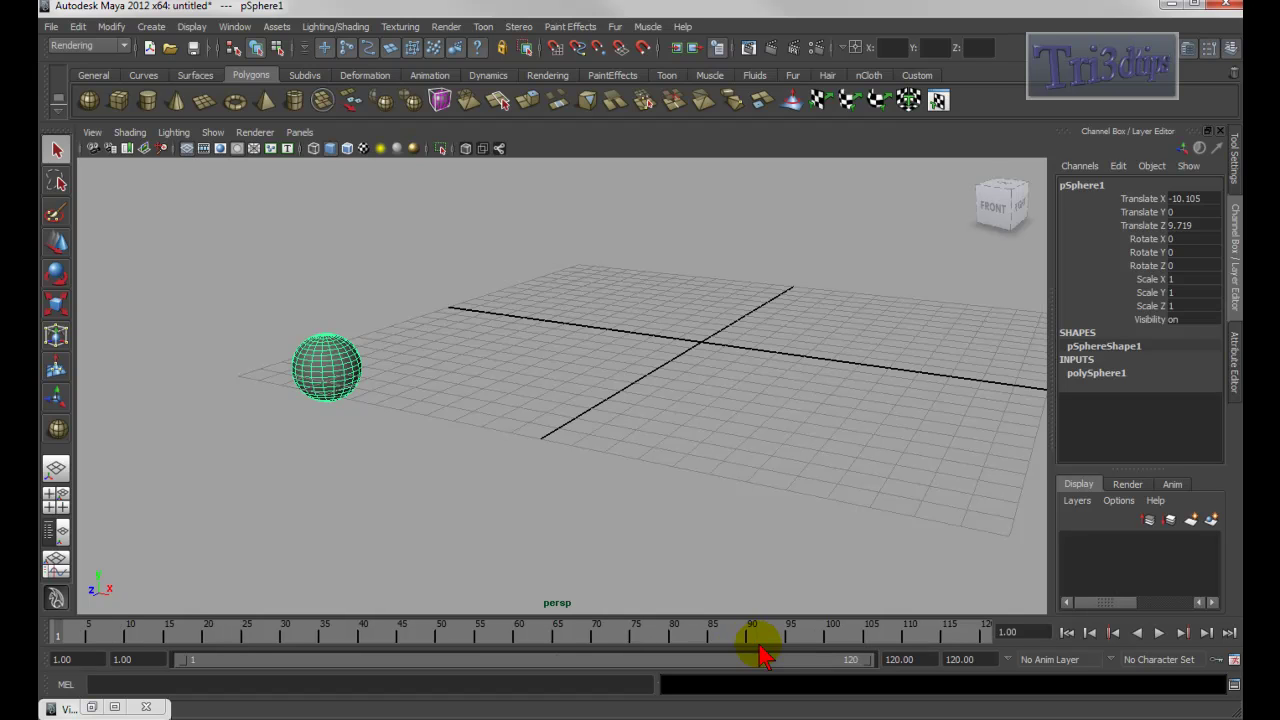
Activate the Move Tool on the sphere and keyframe only its translate channels at frame 1
left_click(364, 365)
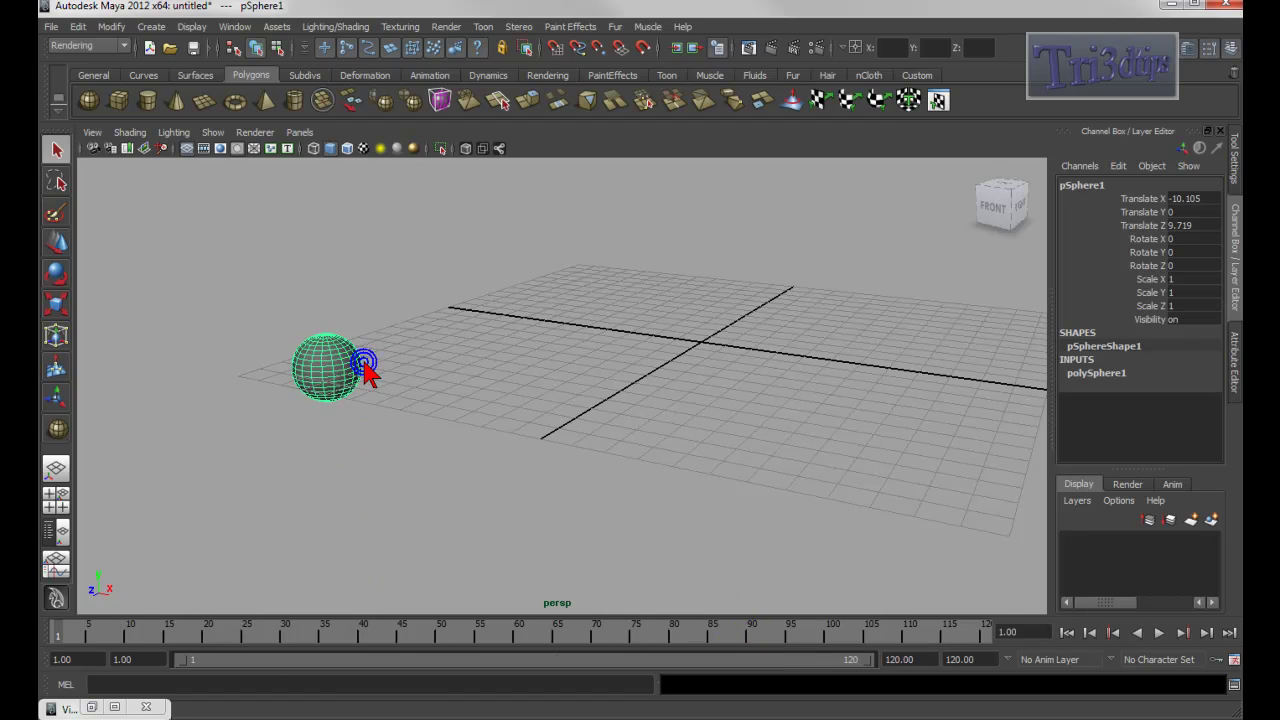
key("w")
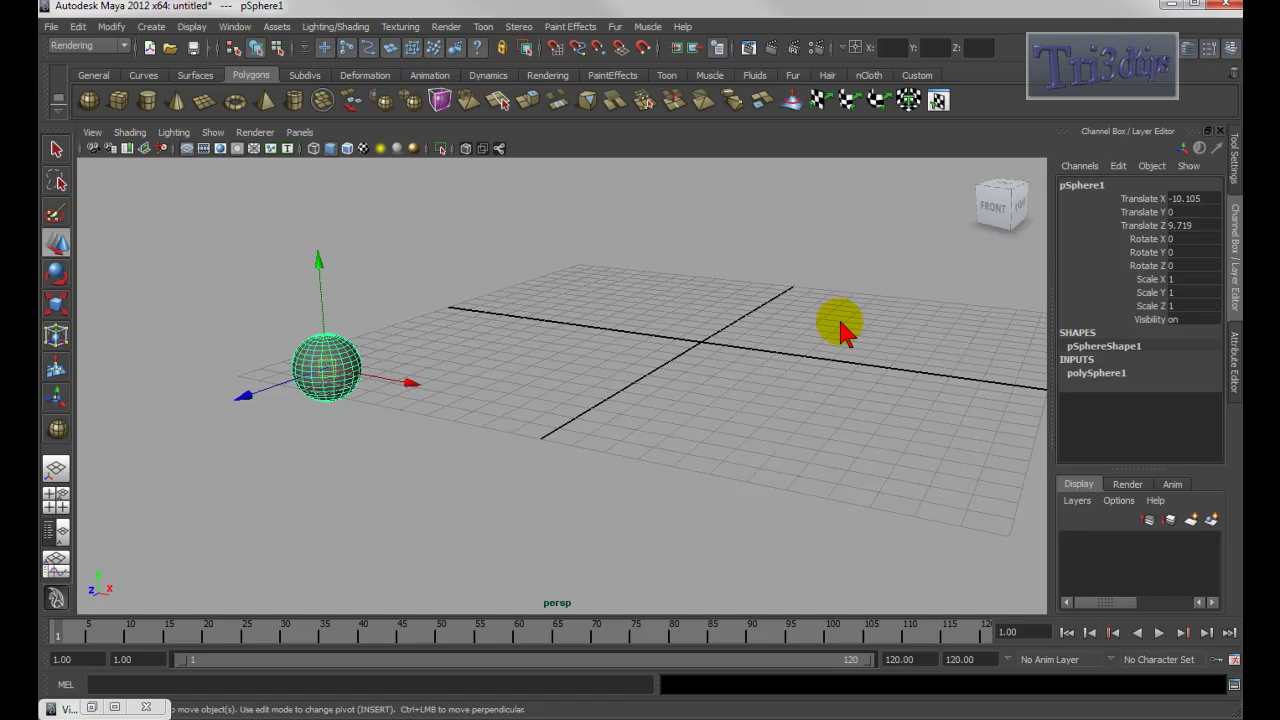
left_click_drag(1150, 239, 1160, 260)
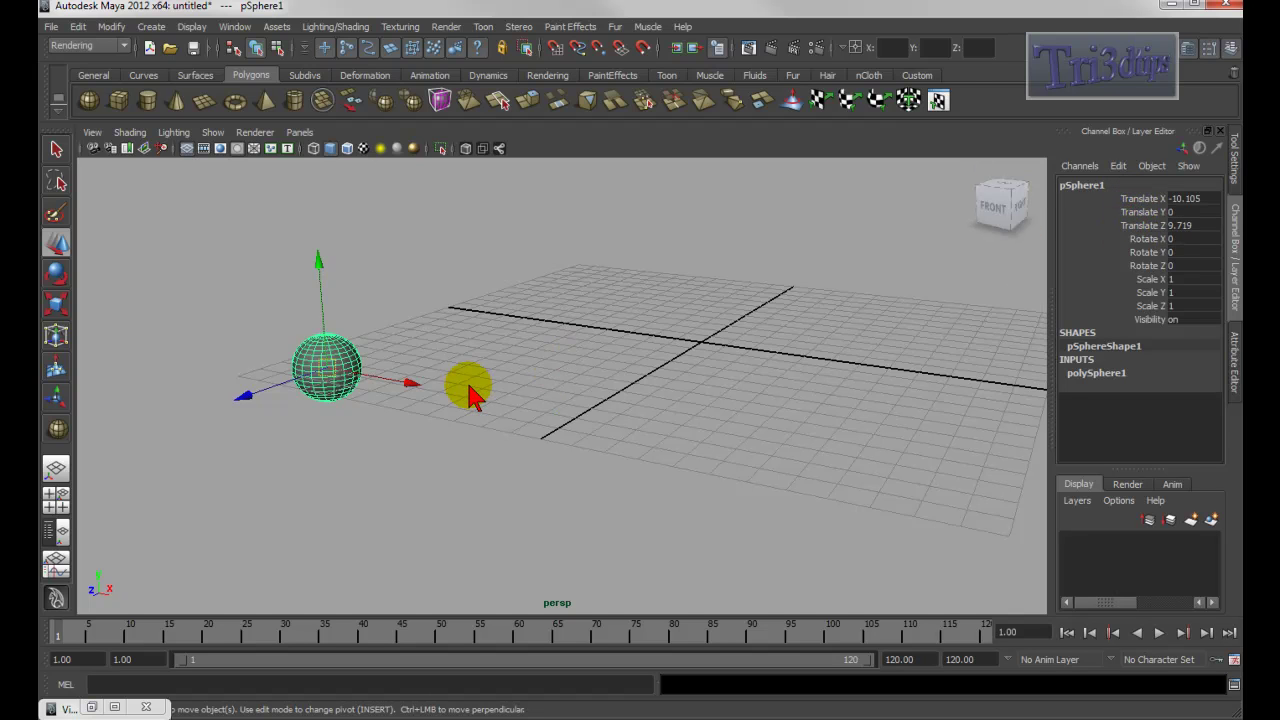
key("shift+w")
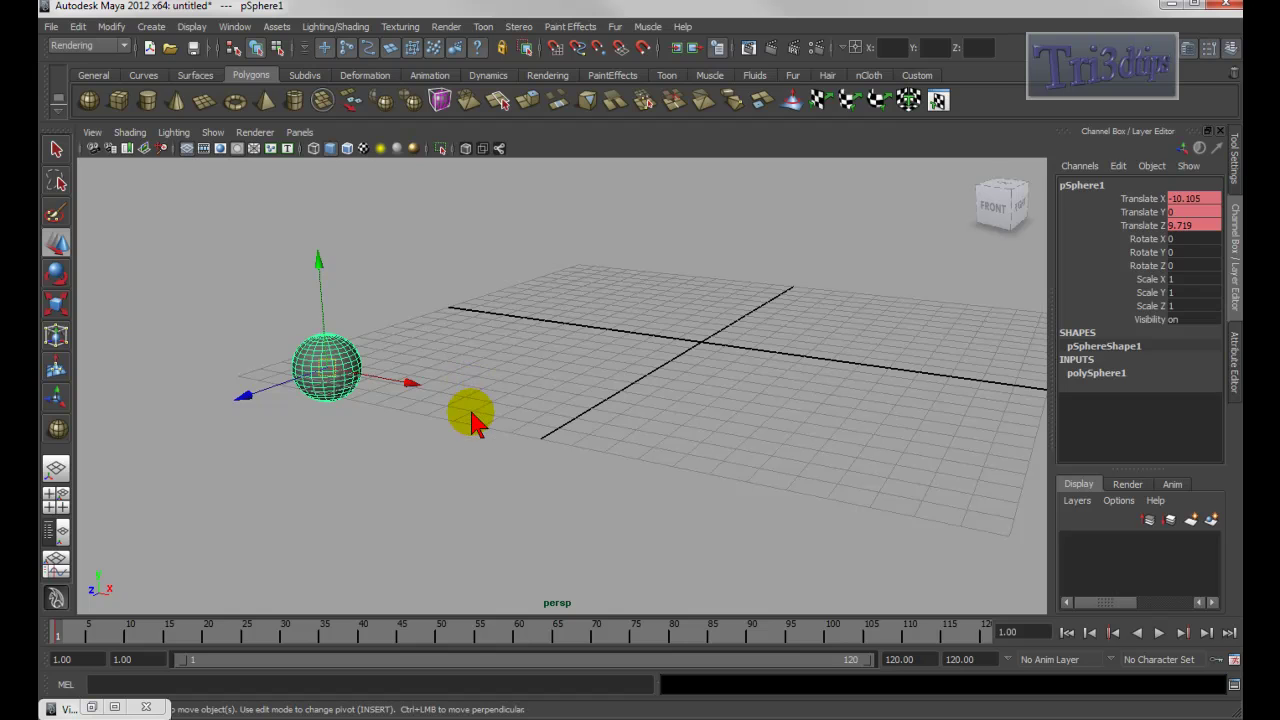
Go to frame 25 and move the sphere along the X axis to about -0.366
left_click_drag(411, 383, 412, 384)
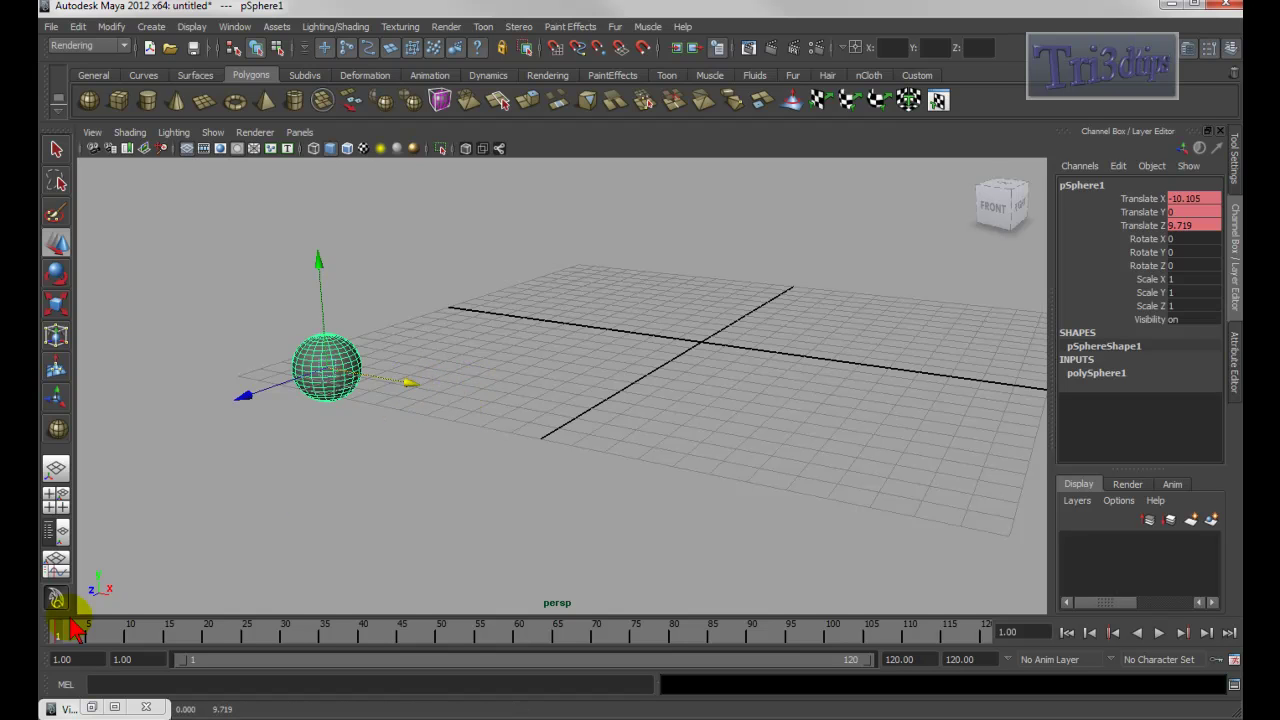
left_click_drag(57, 636, 246, 629)
left_click(411, 383)
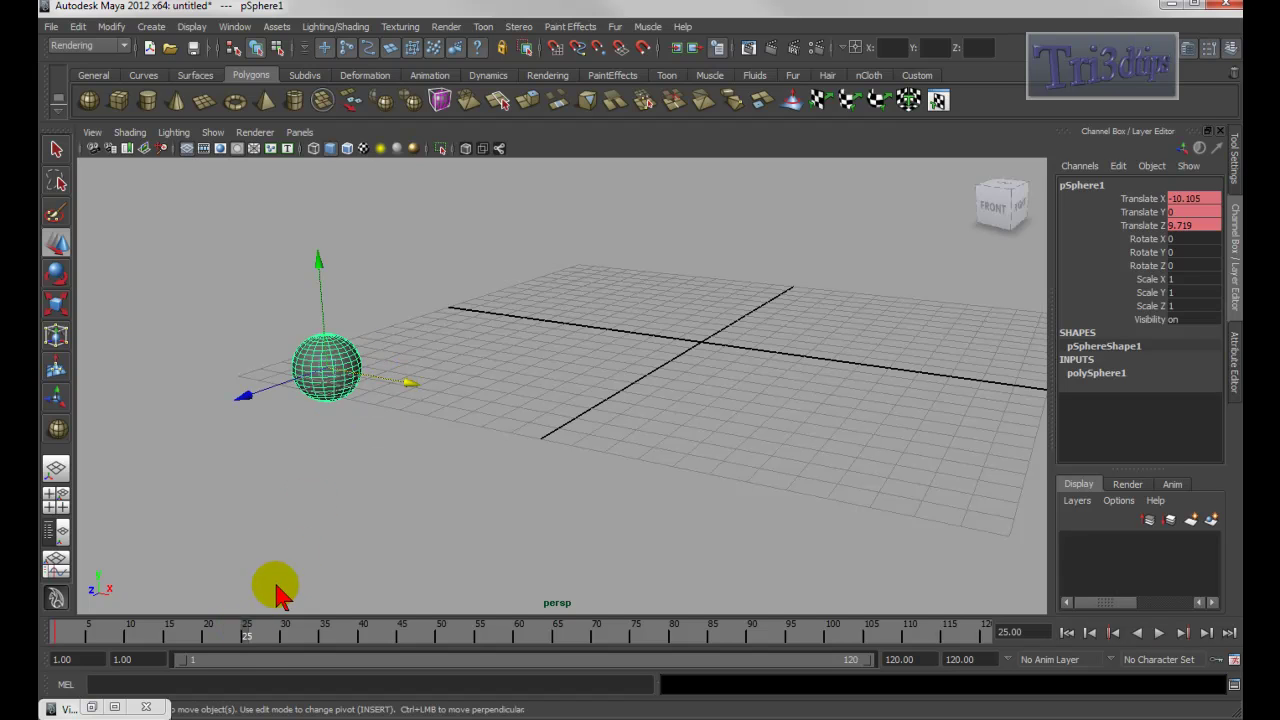
left_click_drag(244, 635, 250, 637)
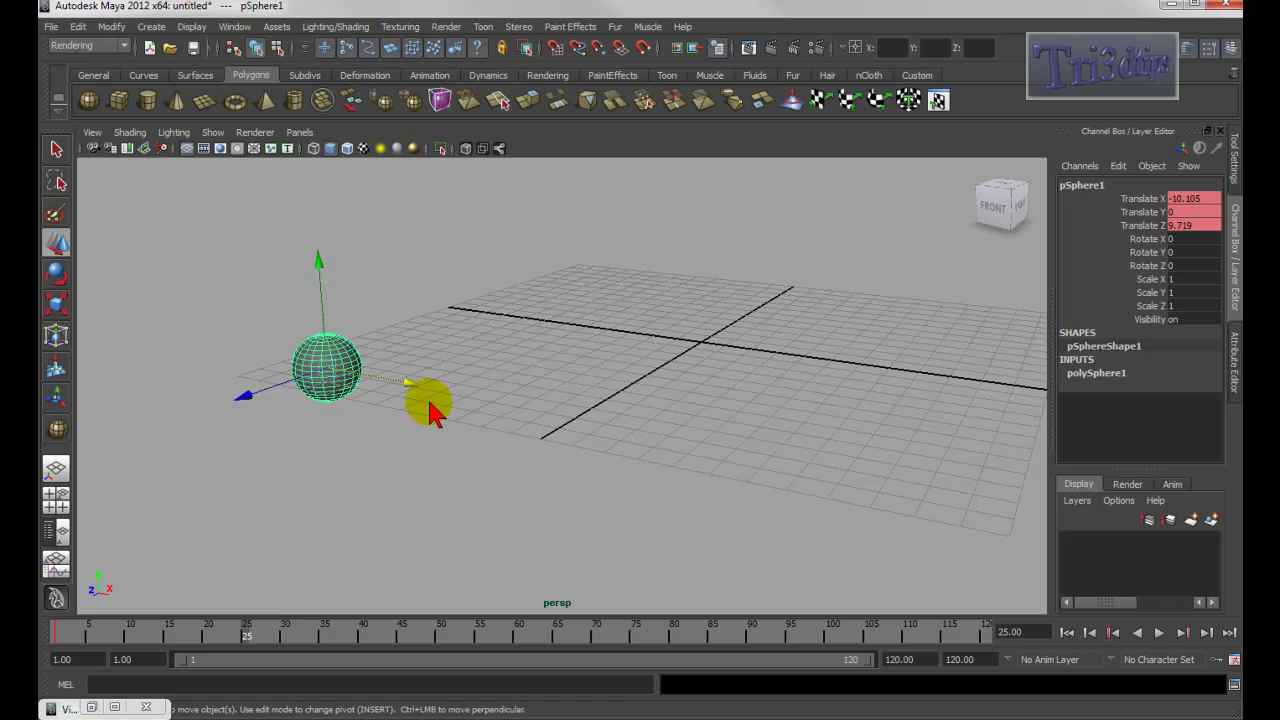
left_click_drag(415, 395, 490, 488)
right_click_drag(484, 476, 438, 486, "alt")
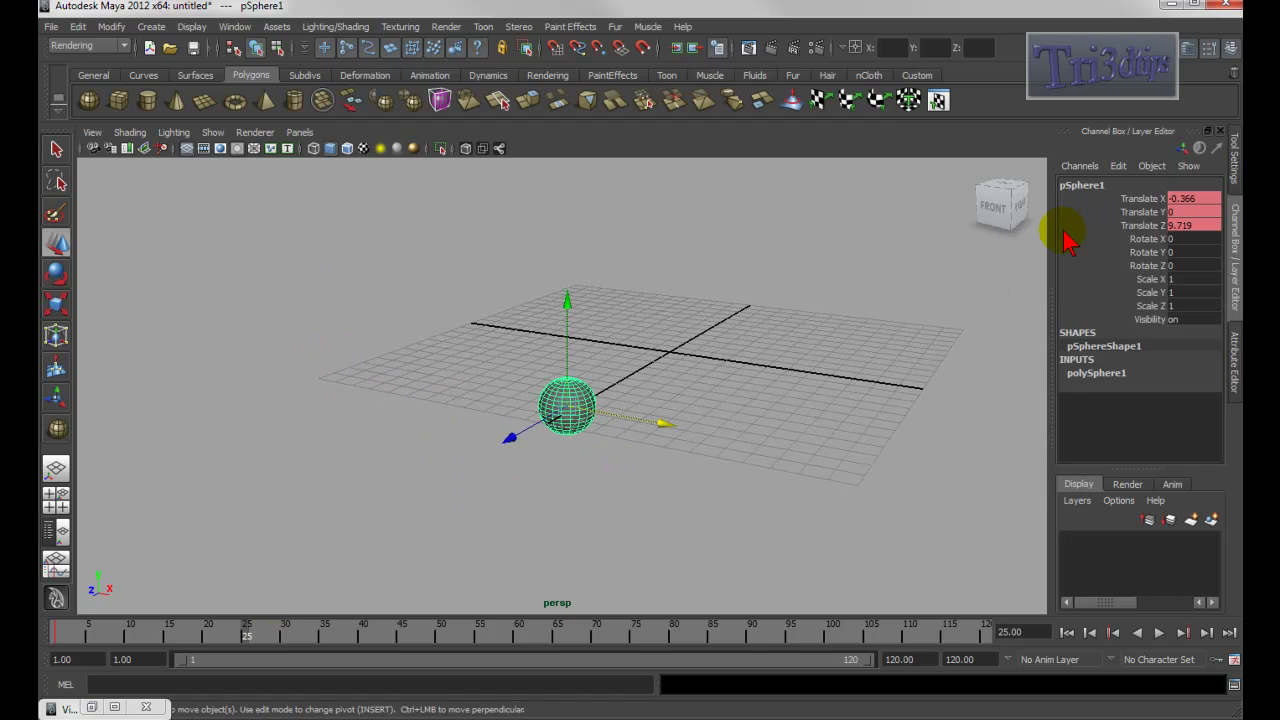
Key the sphere's translate channels in place at frame 50, undoing a trial move along the X axis
left_click_drag(243, 638, 433, 655)
left_click_drag(608, 428, 687, 462)
key("ctrl+z")
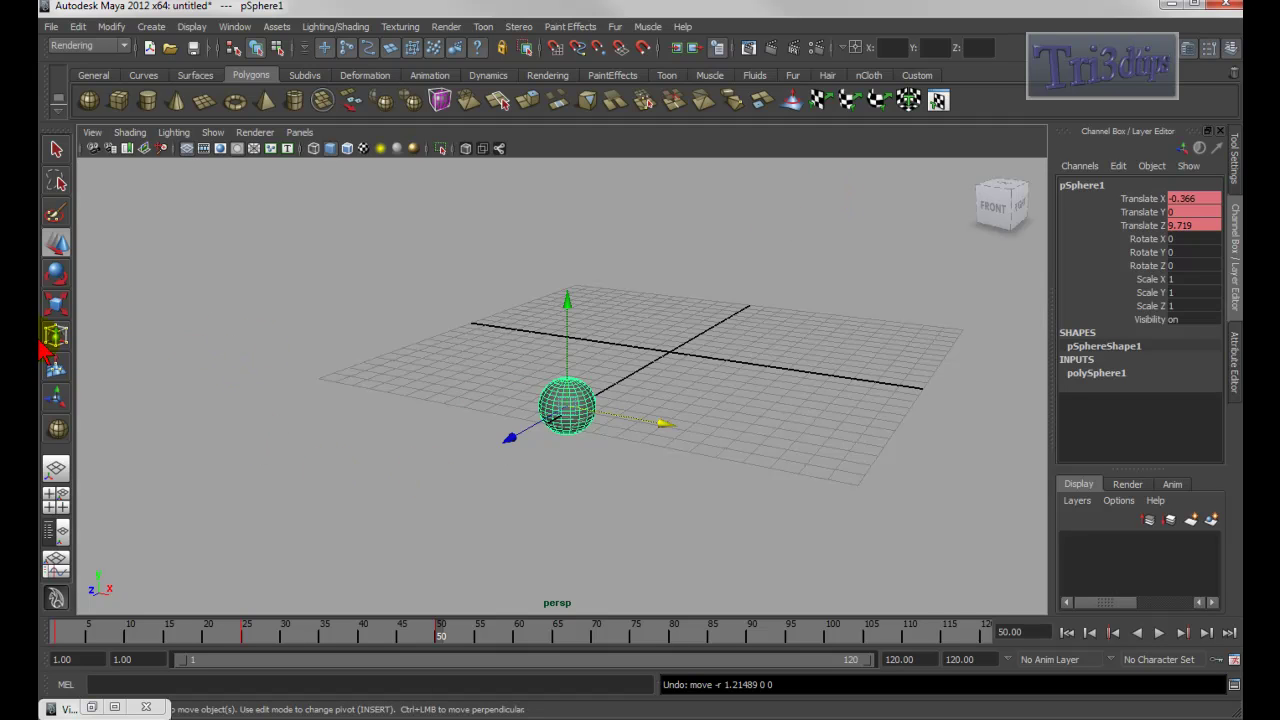
Go to frame 75, move the sphere to about X 9.037, Y 6.326, Z -3.503, and keyframe that position
left_click_drag(443, 635, 635, 632)
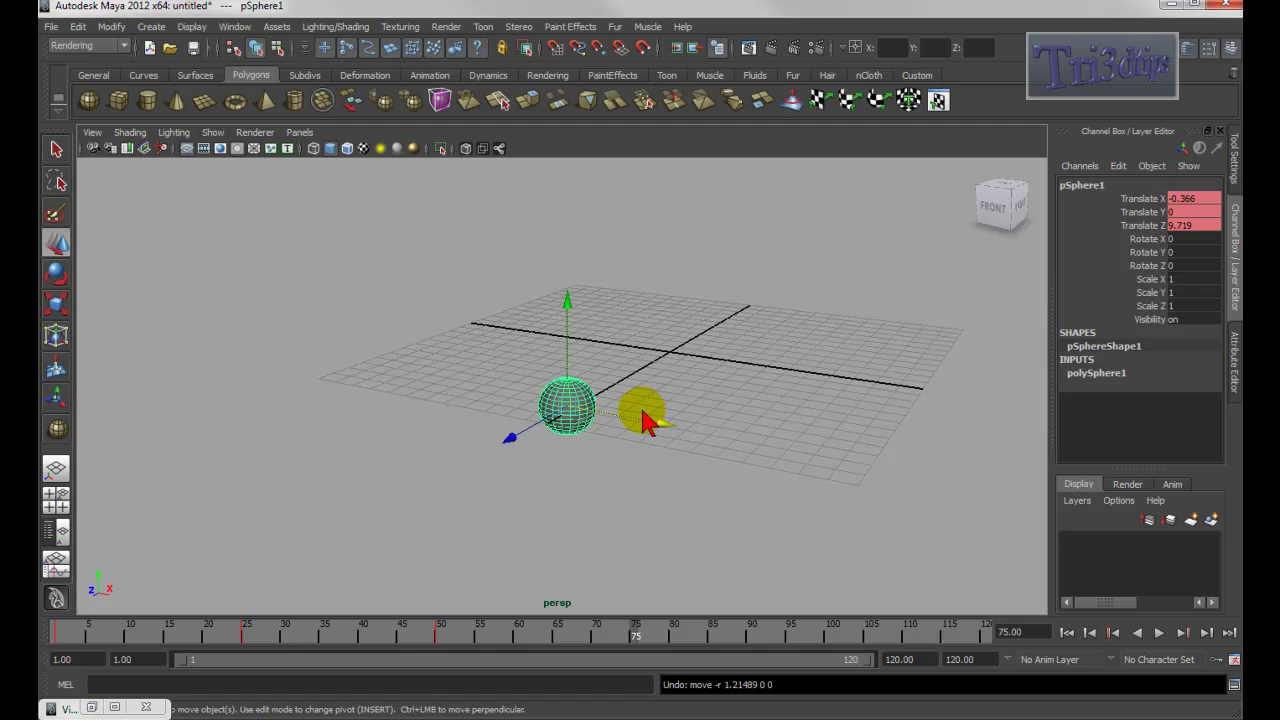
left_click_drag(647, 425, 883, 452)
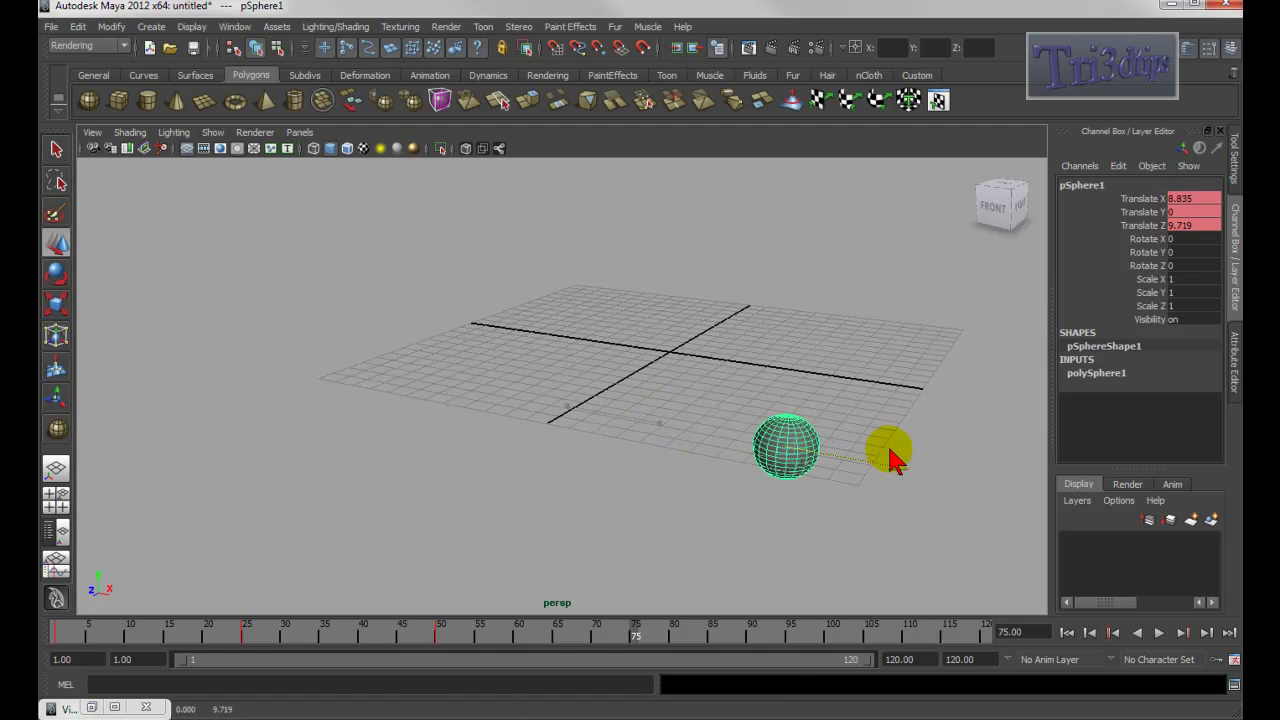
left_click_drag(757, 495, 840, 335)
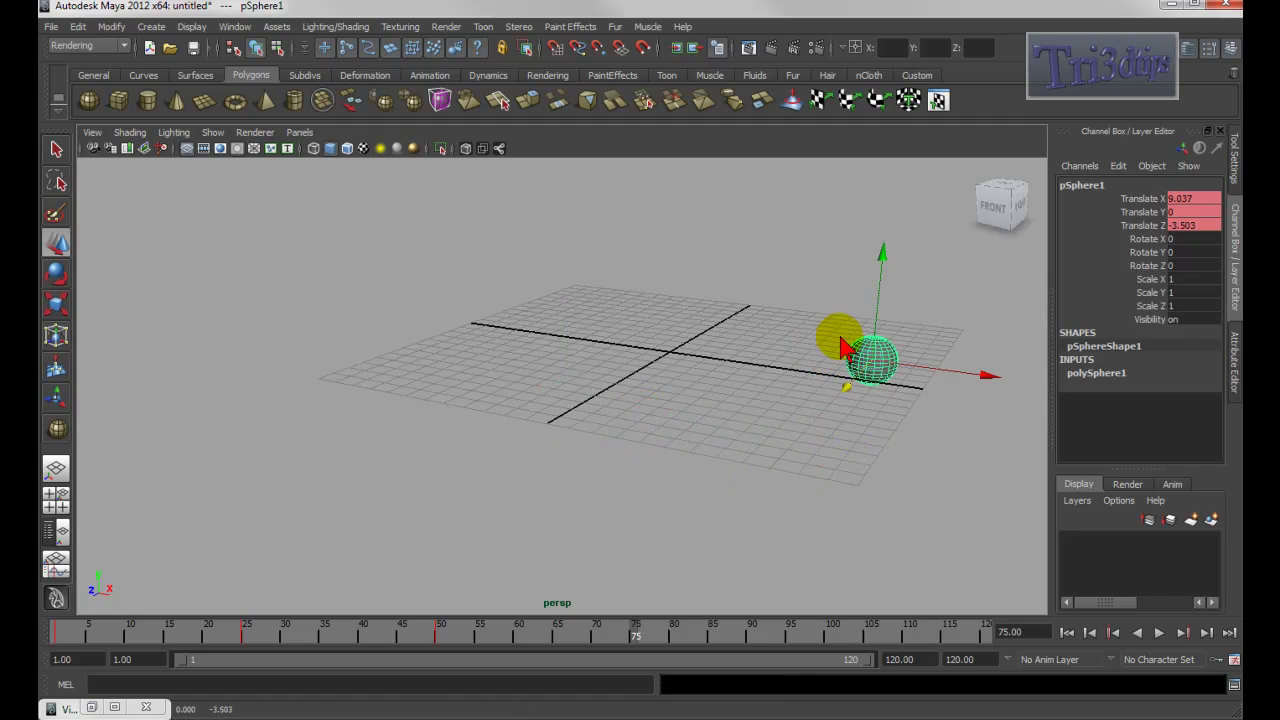
left_click_drag(883, 270, 879, 135)
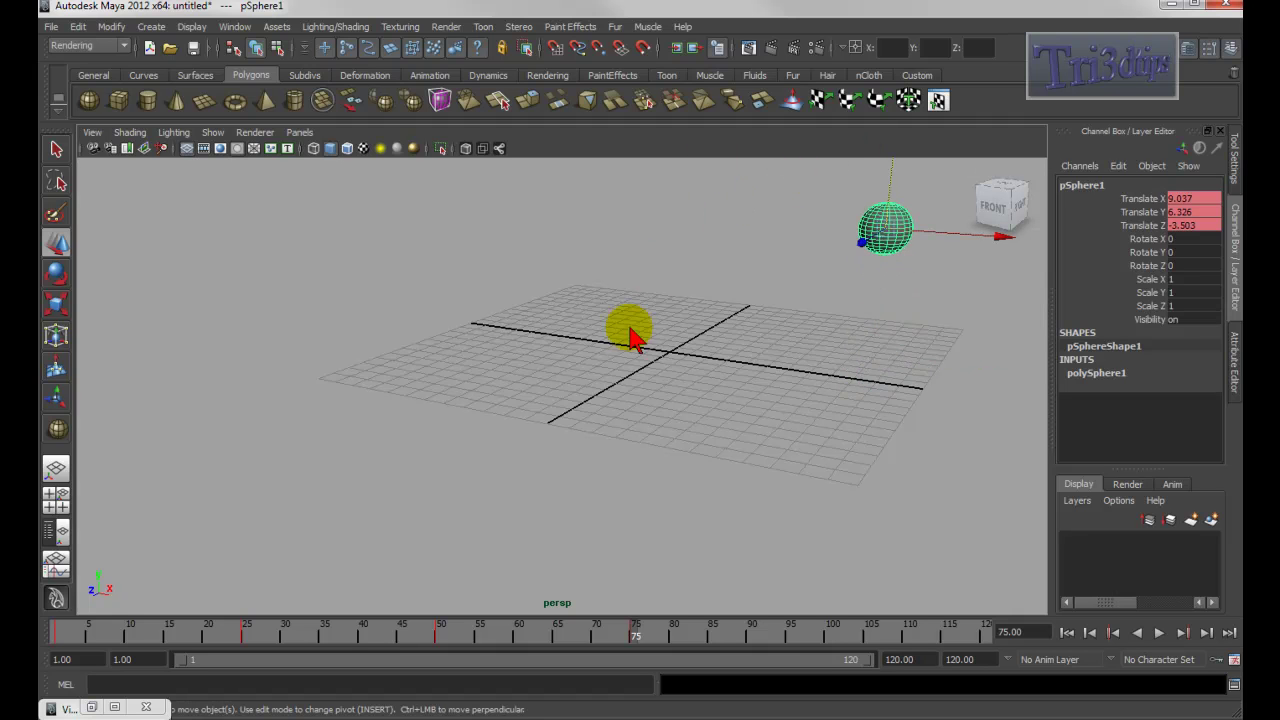
Go to frame 120, move the sphere to about X -6.051, Y 1.33, Z -0.813, and keyframe that position
left_click(984, 632)
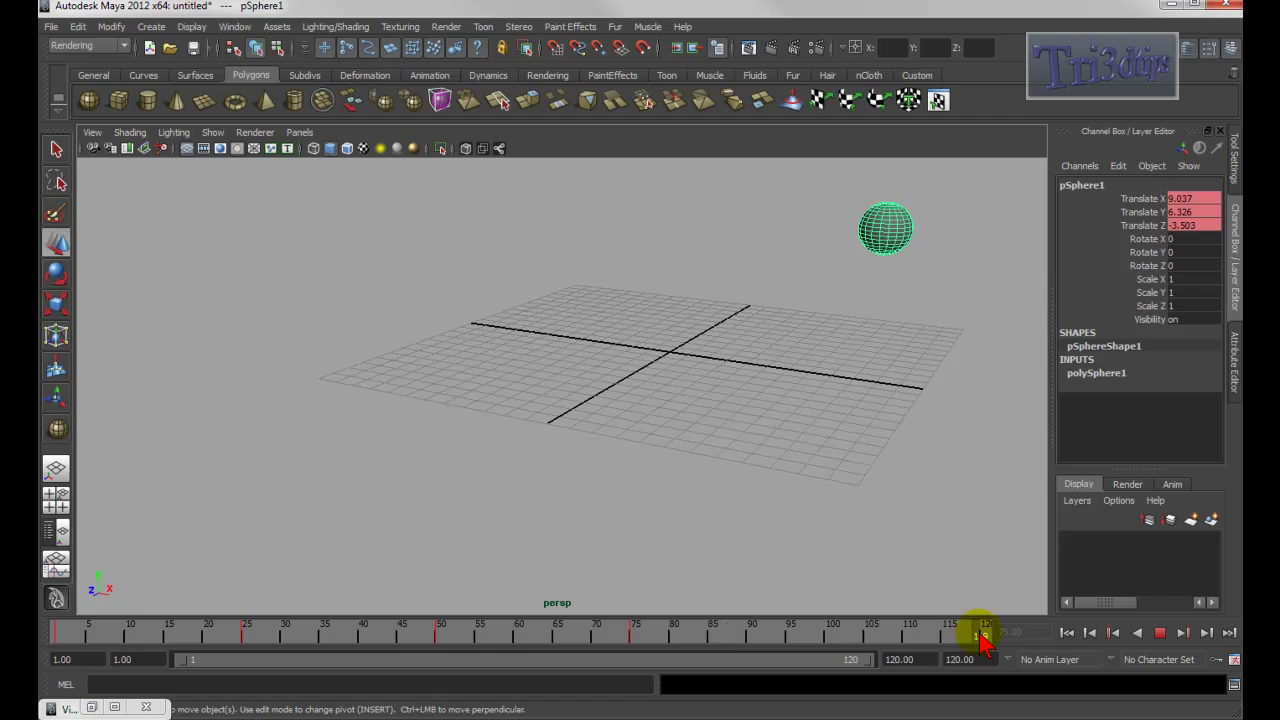
left_click_drag(985, 230, 691, 250)
left_click_drag(616, 200, 568, 297)
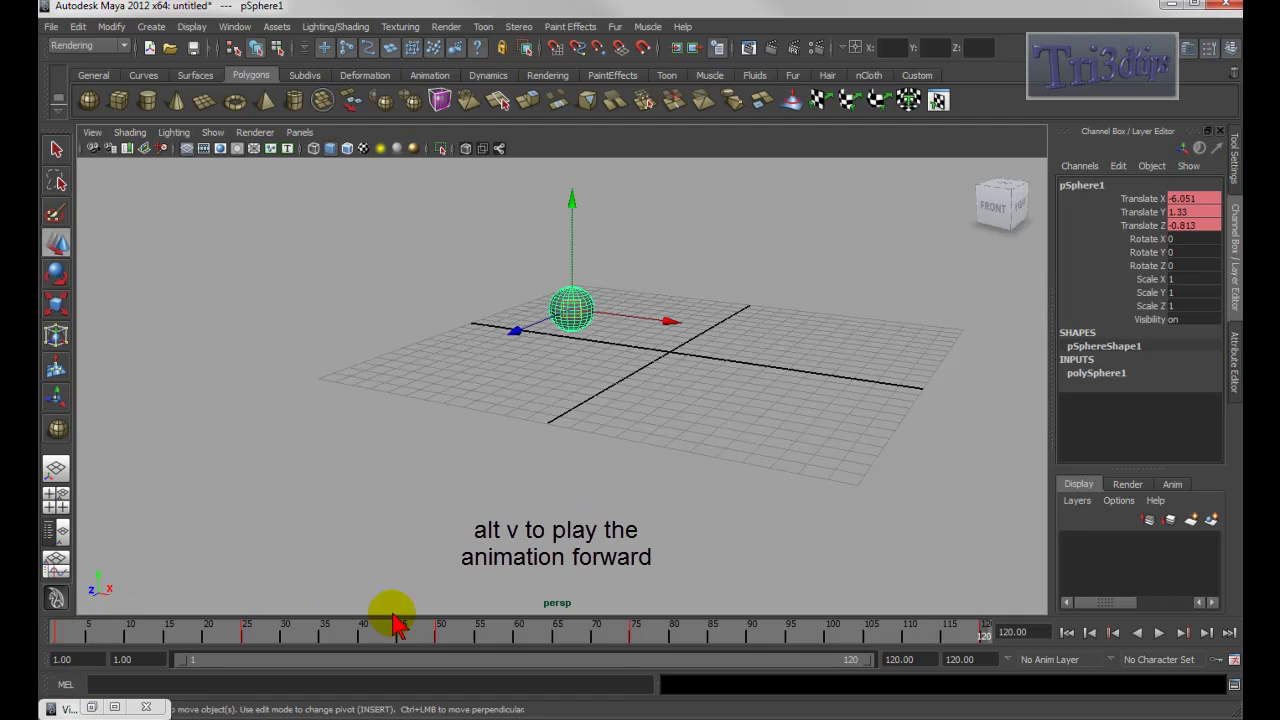
Deselect and reselect the sphere, frame it closer in the perspective view, and open its transform node attributes
left_click(331, 444)
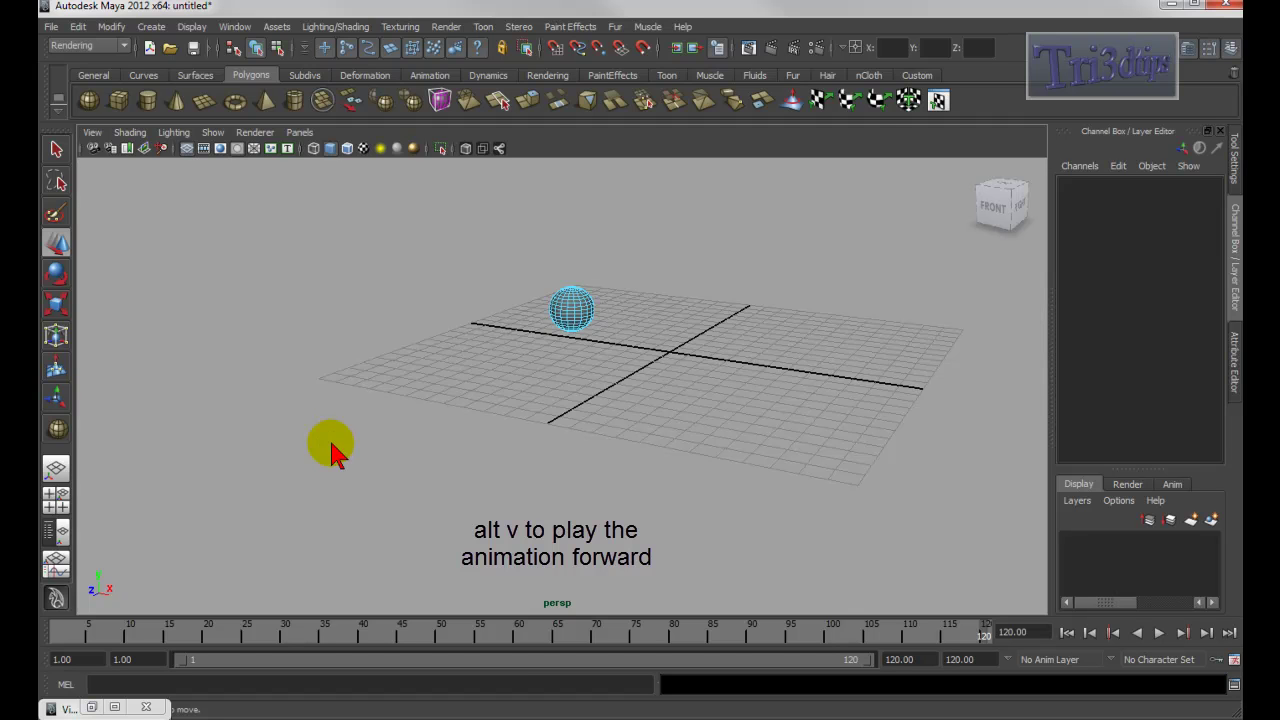
right_click(568, 305)
left_click(572, 310)
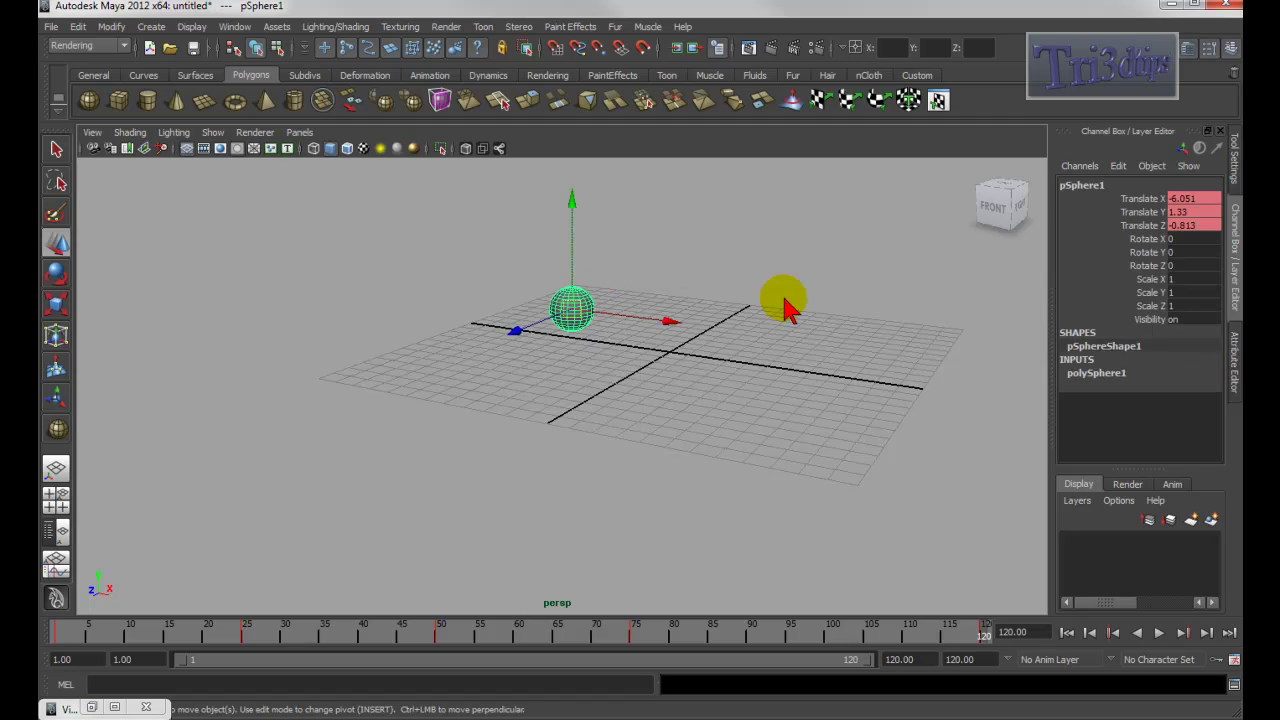
middle_click_drag(722, 293, 711, 382, "alt")
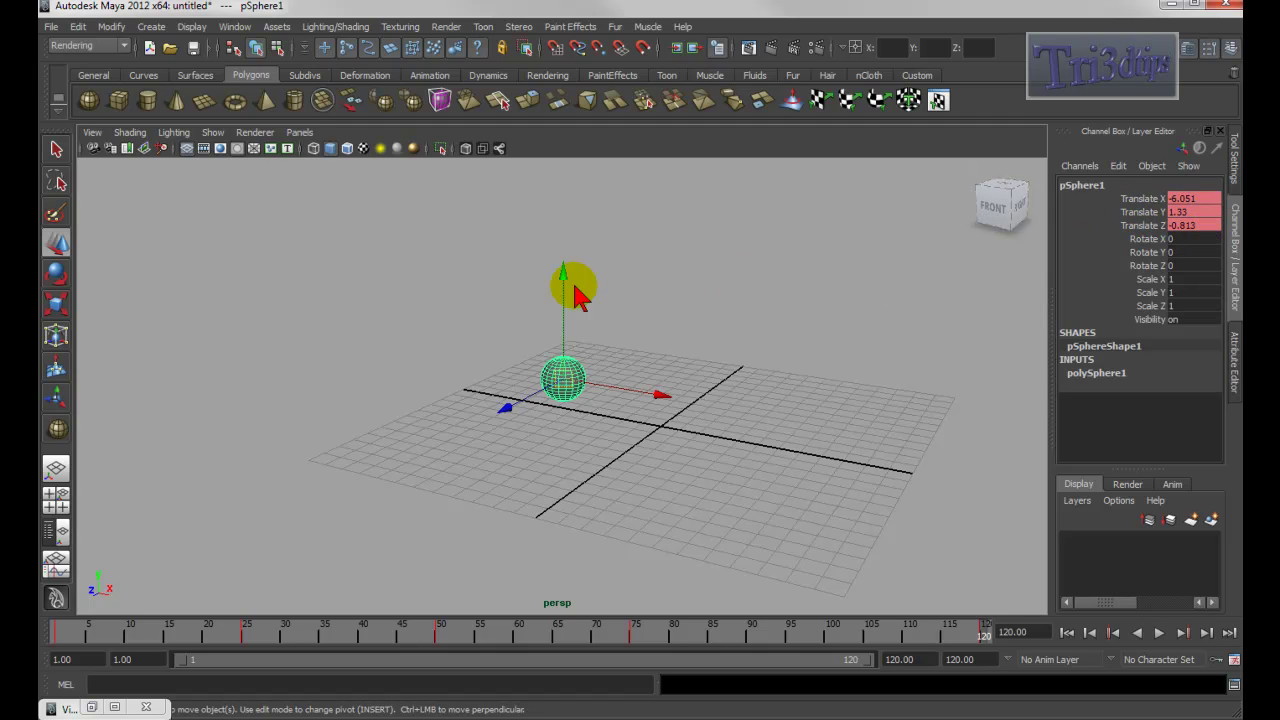
left_click(1236, 358)
middle_click_drag(507, 311, 512, 359, "alt")
right_click_drag(484, 363, 725, 416, "alt")
middle_click_drag(659, 384, 651, 335, "alt")
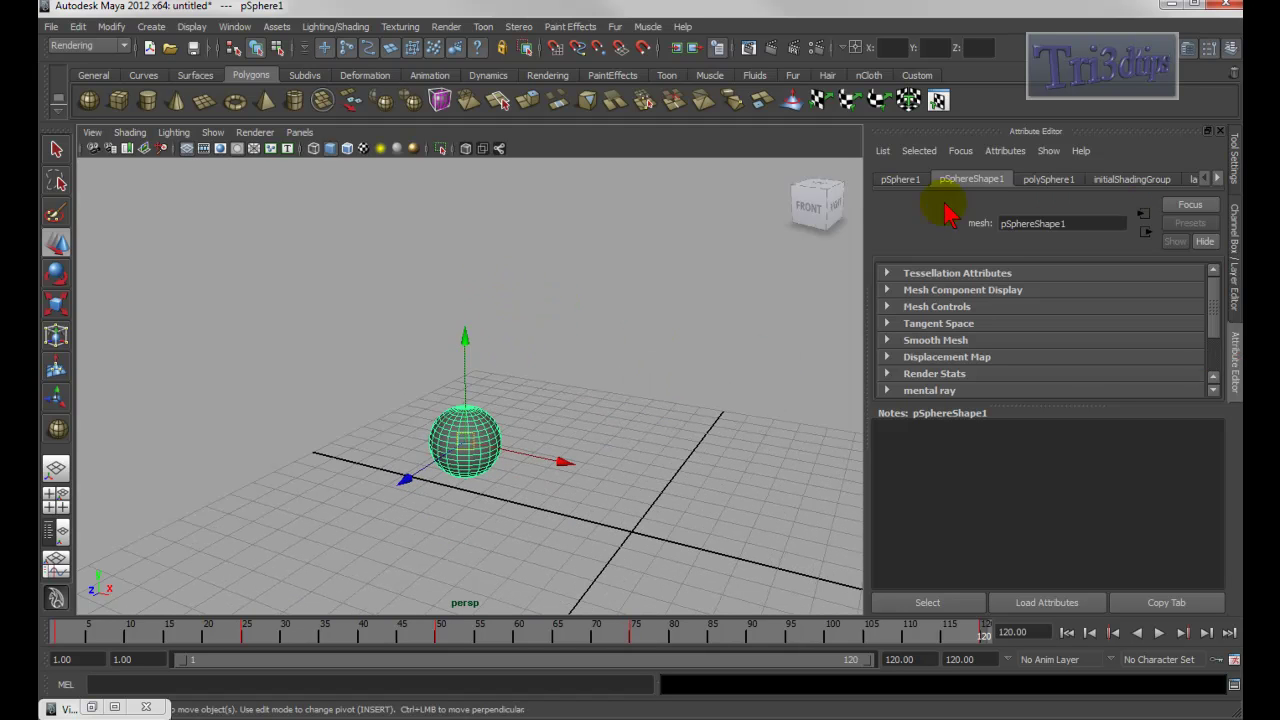
left_click(900, 180)
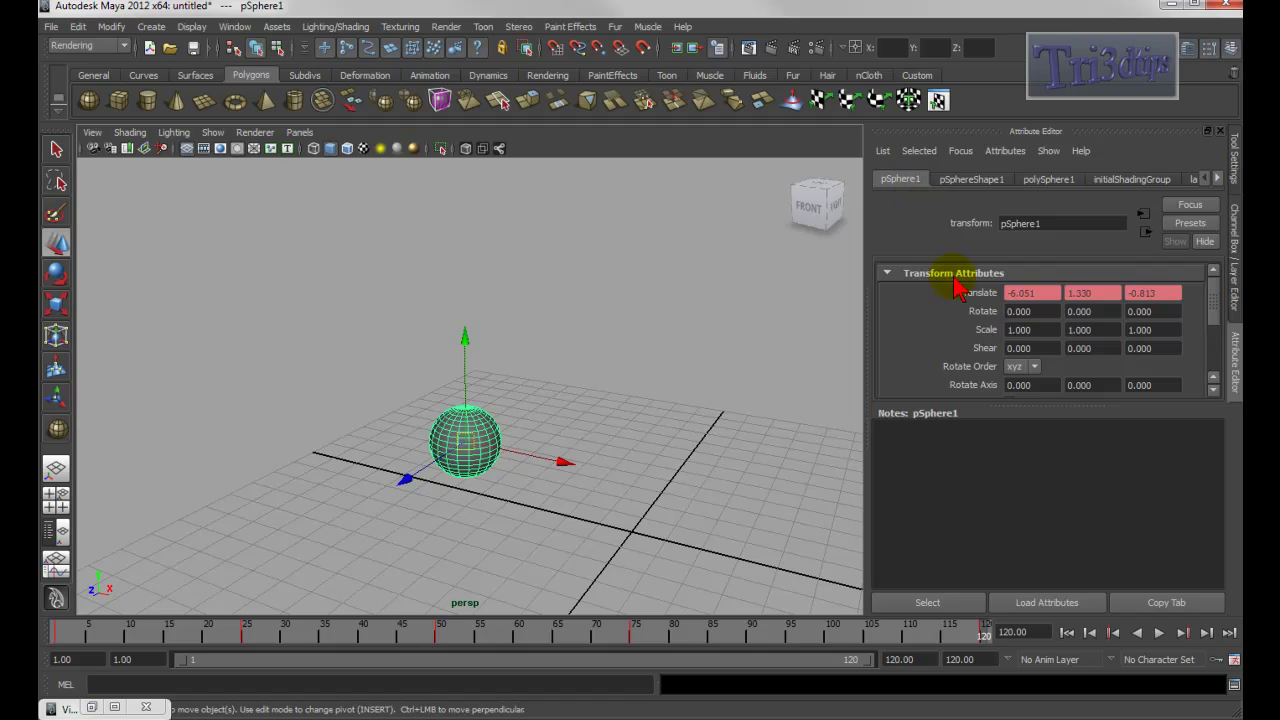
middle_click_drag(500, 386, 534, 363, "alt")
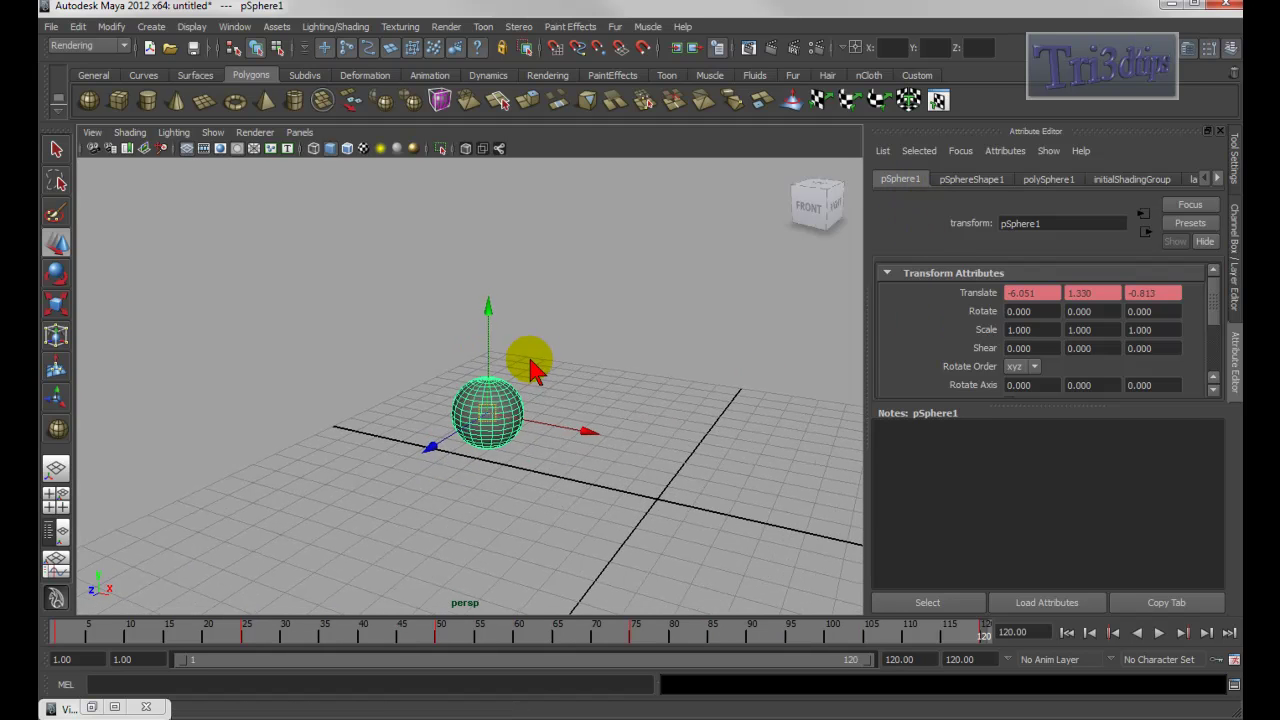
Try sliding the sphere's Rotate X value interactively in its transform attributes, and undo the change
left_click(1040, 318)
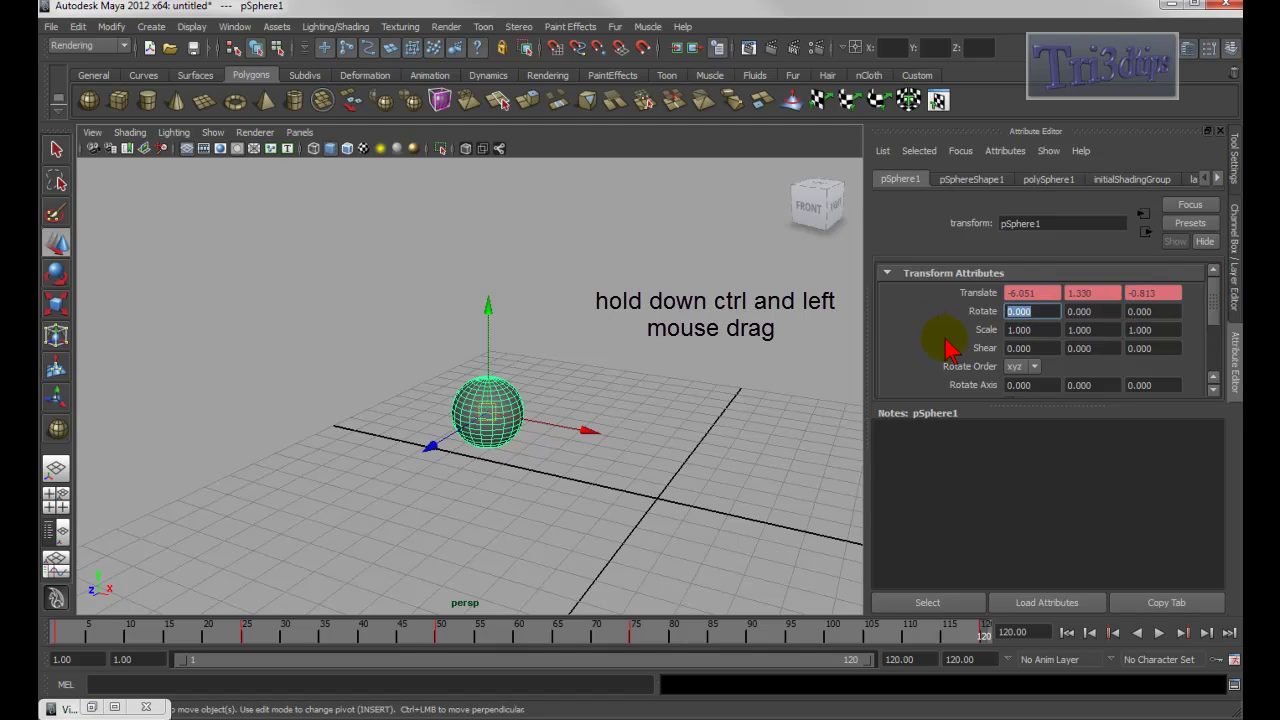
left_click(738, 370)
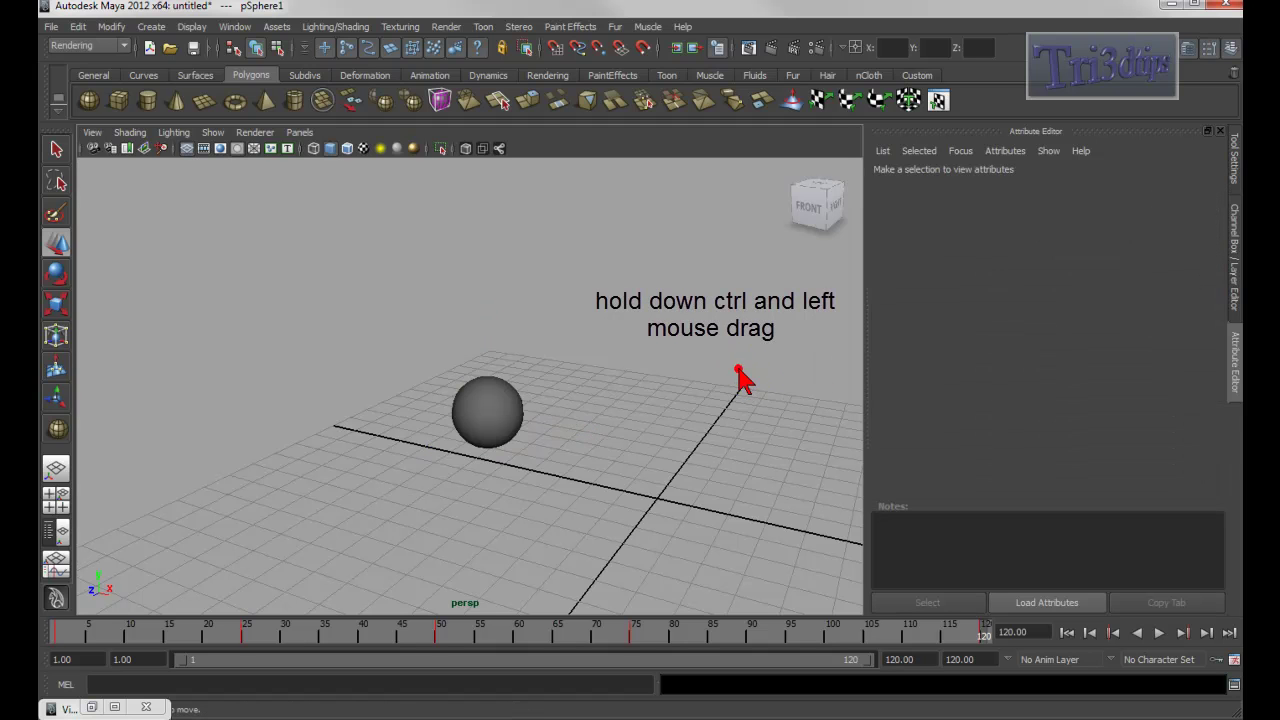
left_click(512, 428)
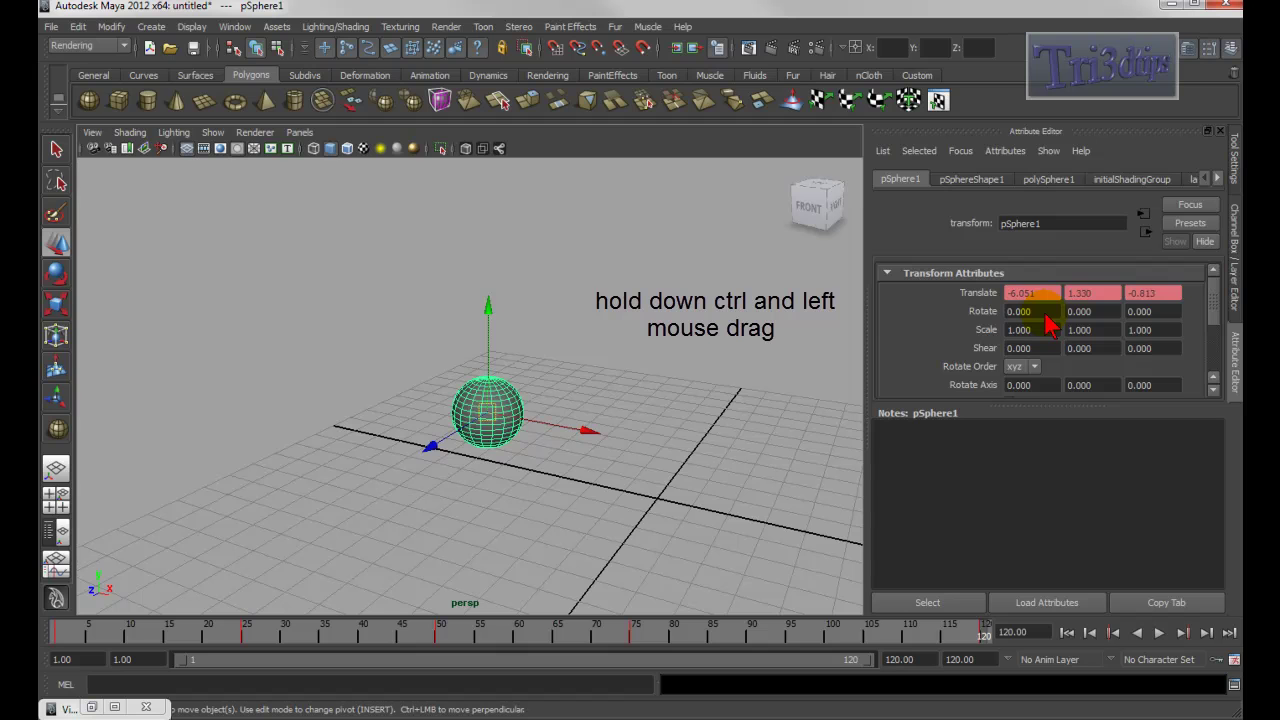
left_click_drag(1040, 318, 1138, 340, "ctrl")
key("ctrl+z")
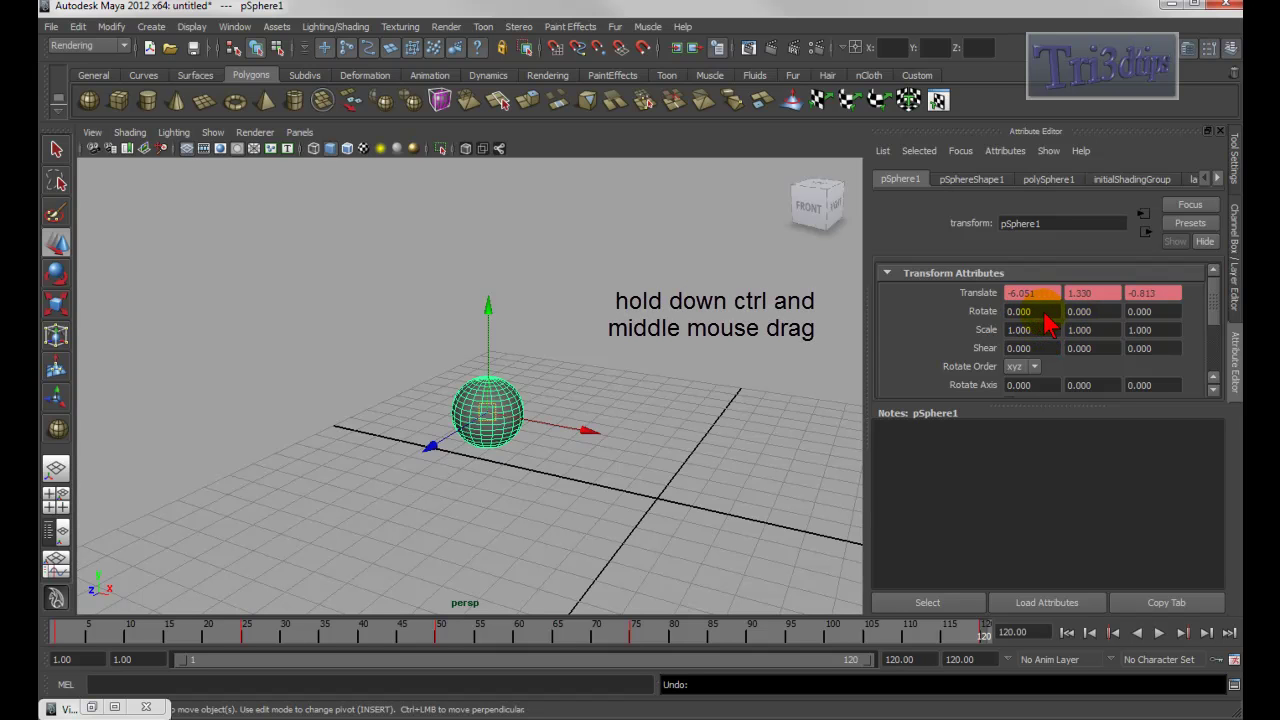
Slide the sphere's Rotate X value to 6 and its Translate X value to about -12.831
middle_click_drag(1047, 323, 1100, 338, "ctrl")
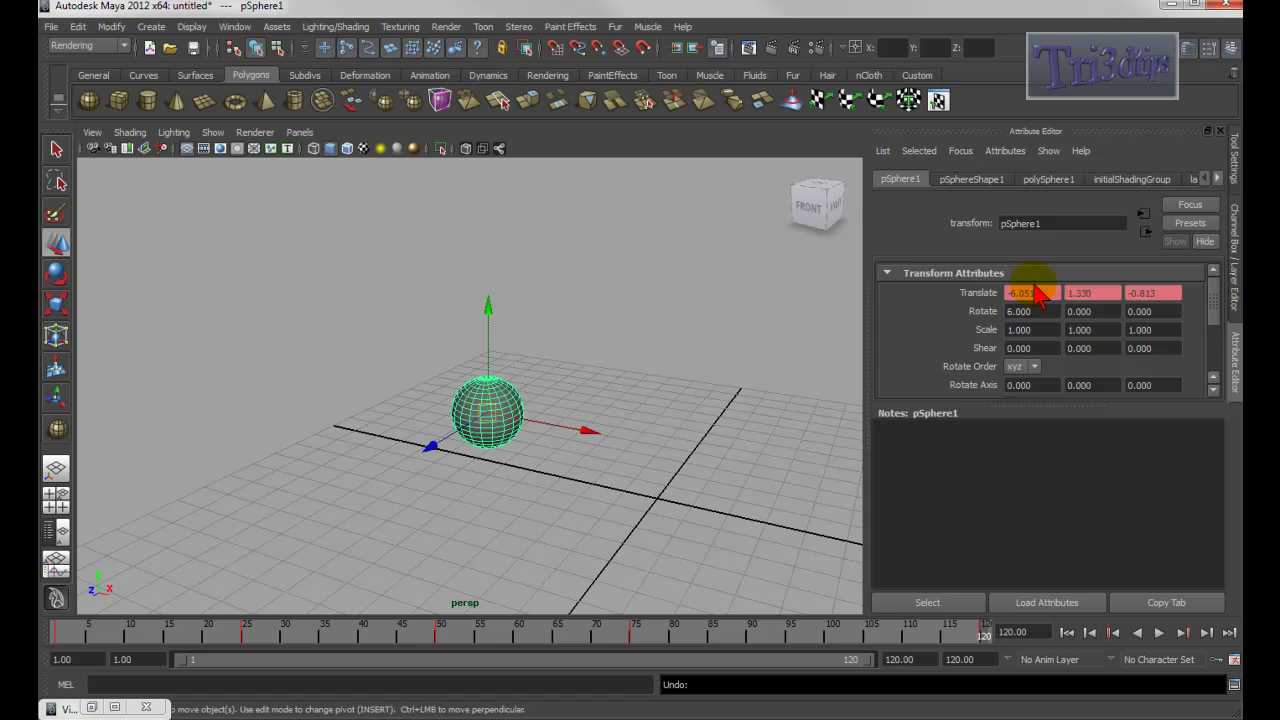
mouse_move(1036, 288)
left_mouse_down("ctrl")
mouse_move(1279, 300)
mouse_move(1158, 309)
mouse_move(1034, 296)
left_mouse_up("ctrl")
middle_click_drag(1040, 305, 980, 328, "ctrl")
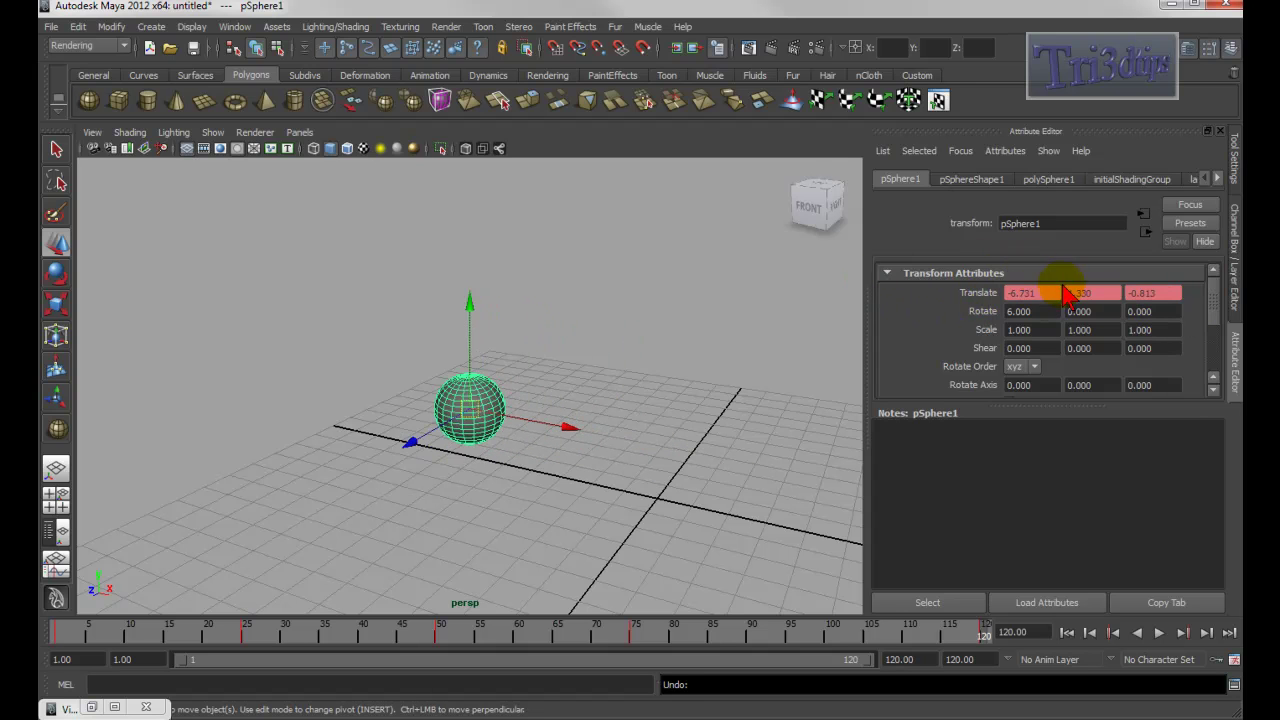
middle_click_drag(1055, 308, 1027, 300, "ctrl")
right_click_drag(1027, 300, 1050, 313, "ctrl")
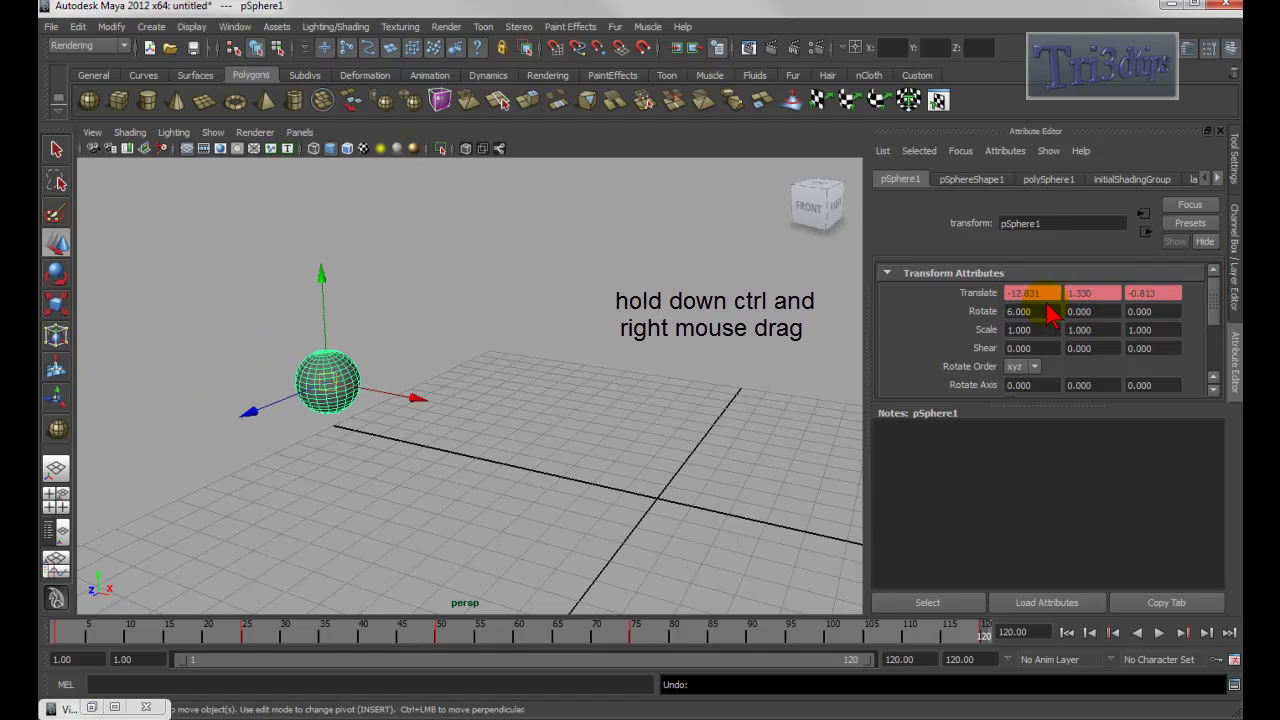
right_click(1145, 292, "ctrl")
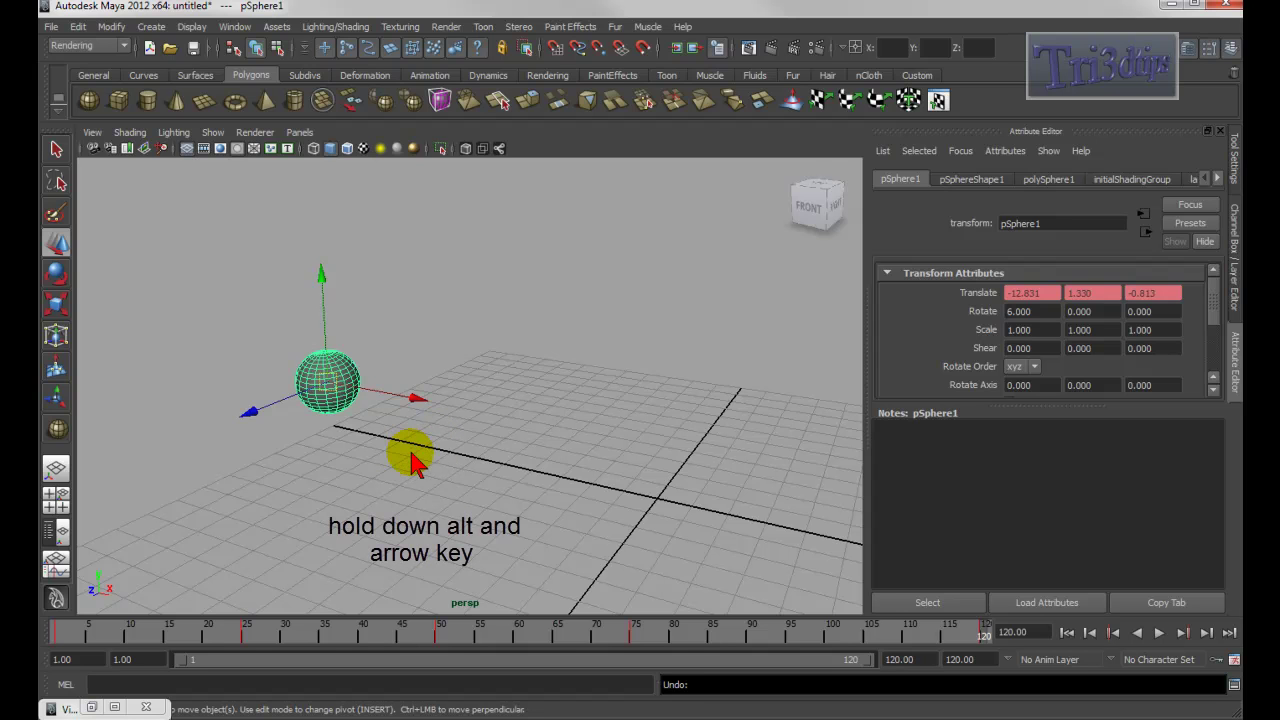
Nudge the sphere up, right, down and left in small increments, and slide its Translate X value to about -11.55
key("alt+Up")
key("alt+Up")
key("alt+Up")
key("alt+Up")
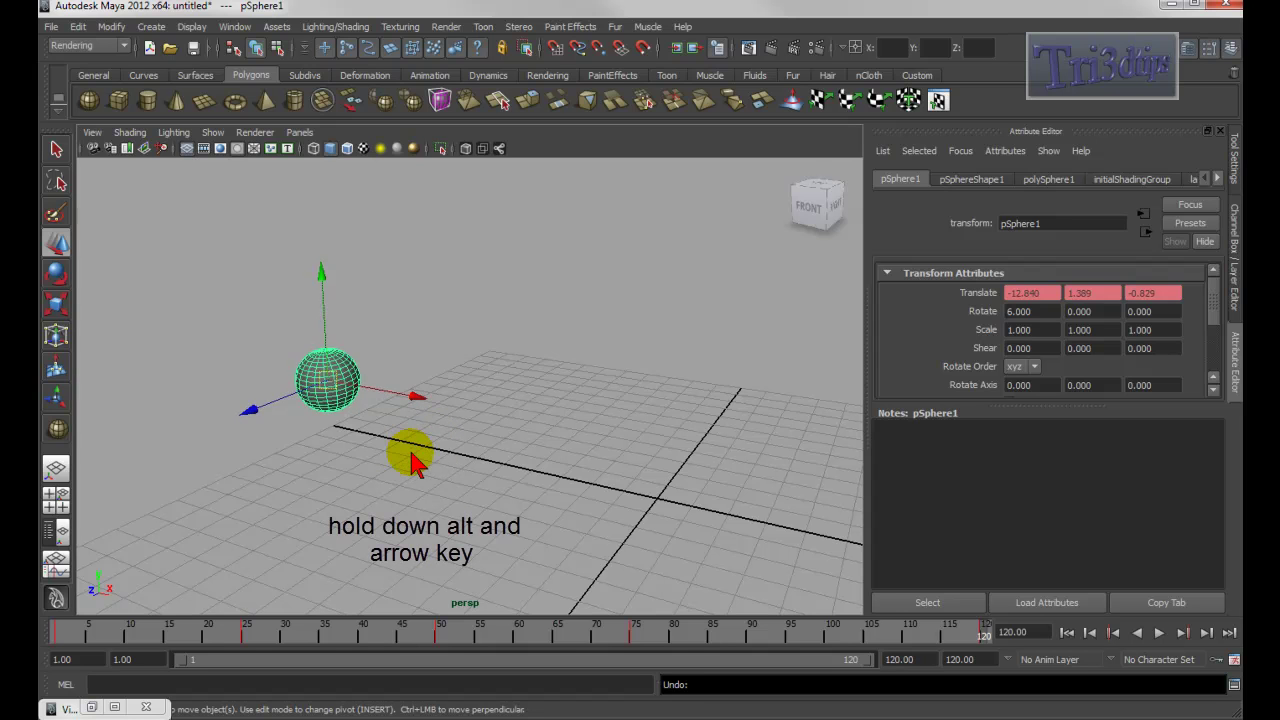
key("alt+Right")
key("alt+Right")
key("alt+Right")
key("alt+Right")
key("alt+Right")
key("alt+Right")
key("alt+Right")
key("alt+Right")
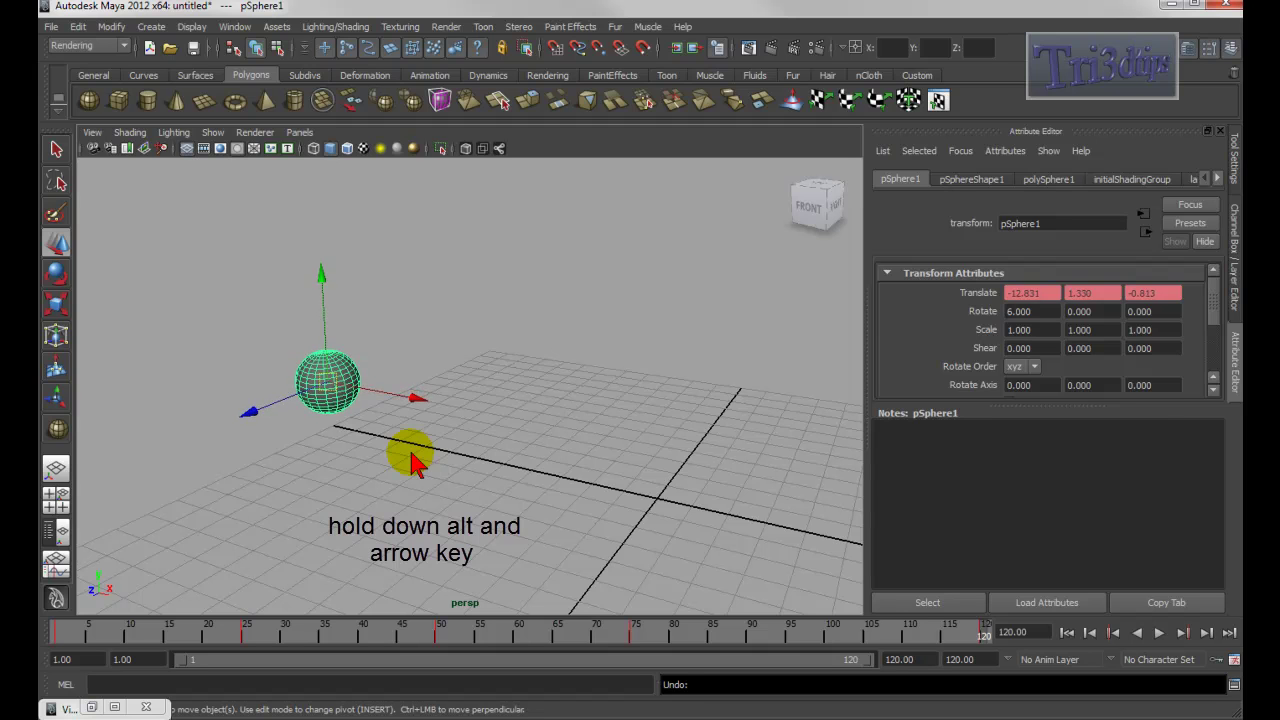
key("alt+Down")
key("alt+Down")
key("alt+Down")
key("alt+Down")
key("alt+Left")
key("alt+Left")
key("alt+Left")
key("alt+Left")
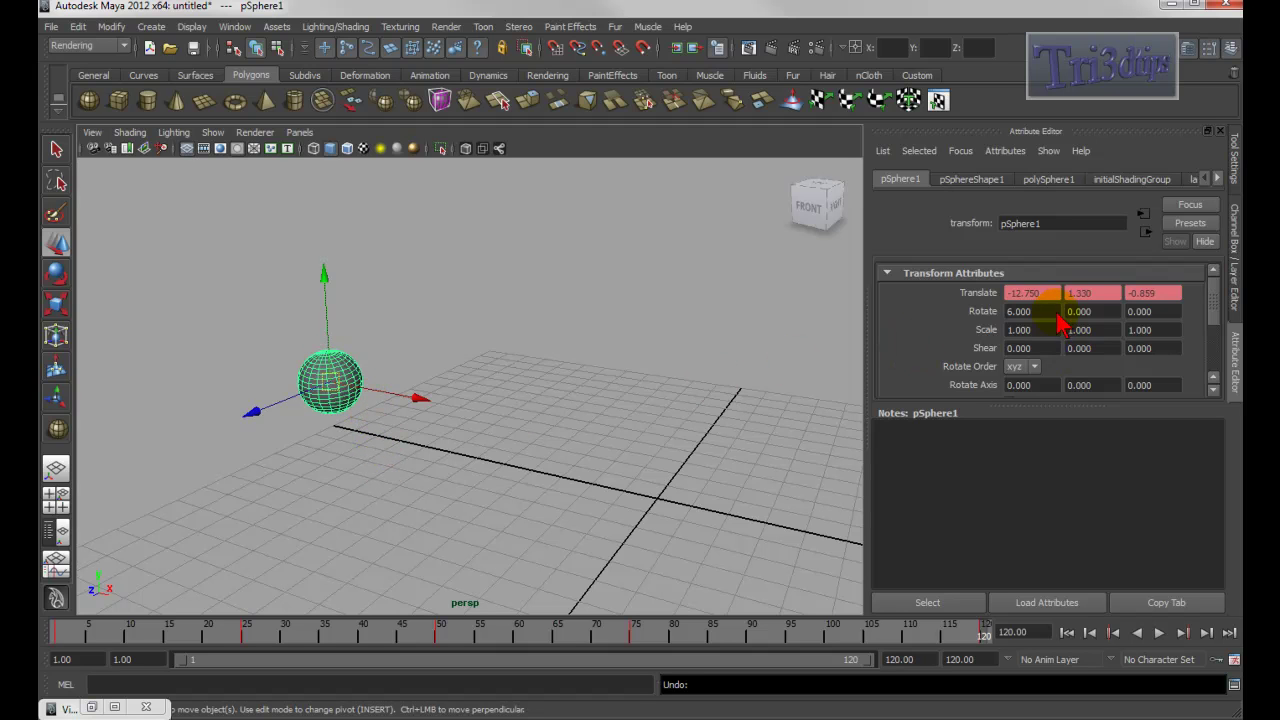
left_click_drag(1047, 300, 1146, 344, "ctrl")
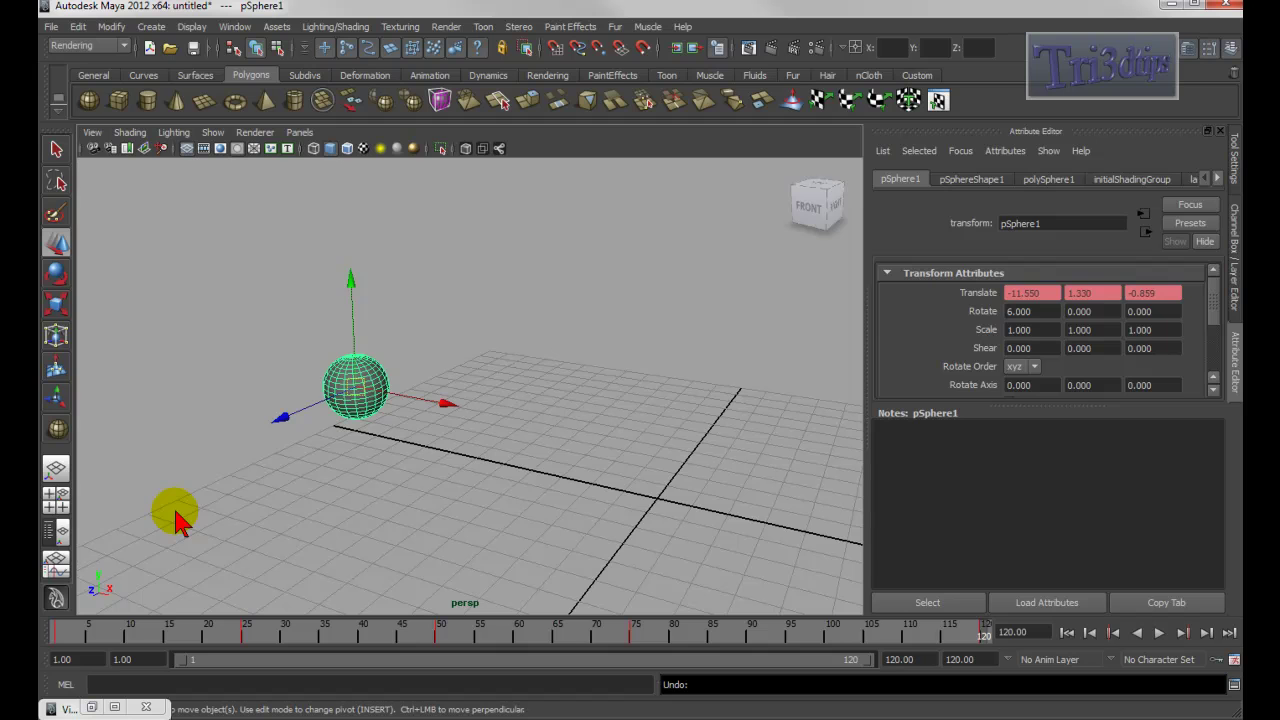
Nudge the sphere three increments right and up, and the same amount back left and down
key("alt+Right")
key("alt+Right")
key("alt+Right")
key("alt+Up")
key("alt+Up")
key("alt+Up")
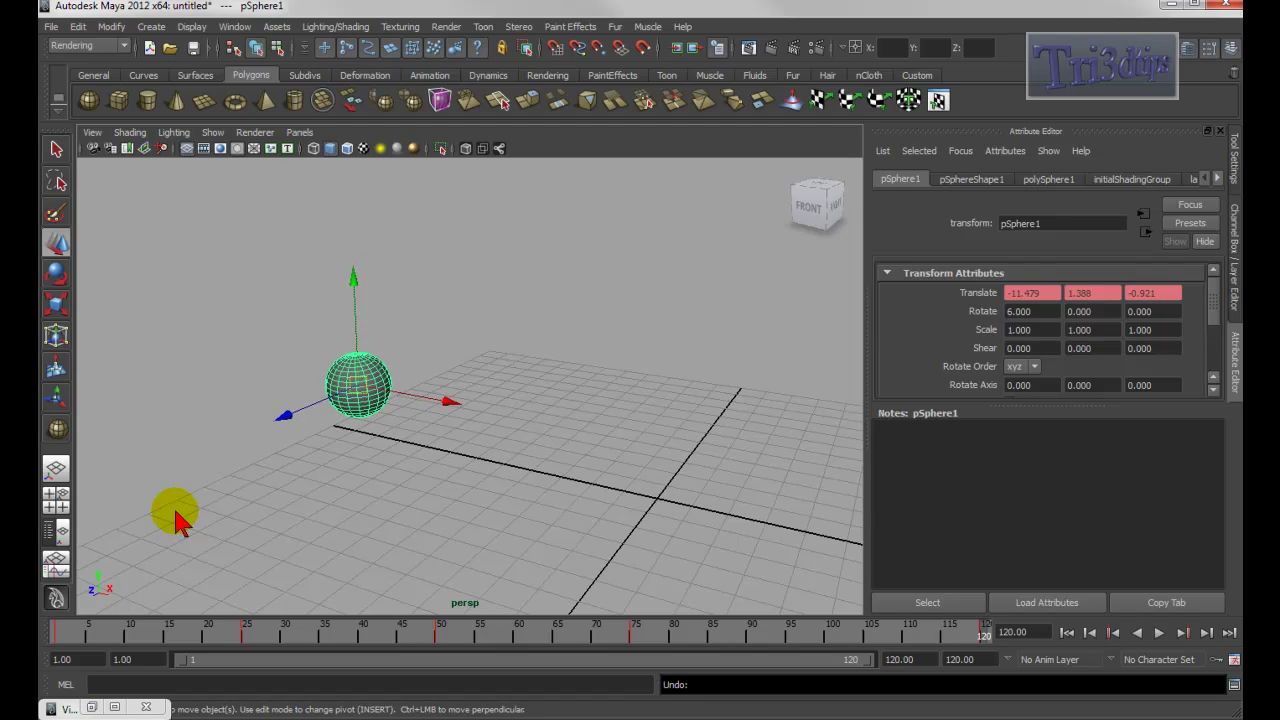
key("alt+Left")
key("alt+Left")
key("alt+Left")
key("alt+Down")
key("alt+Down")
key("alt+Down")
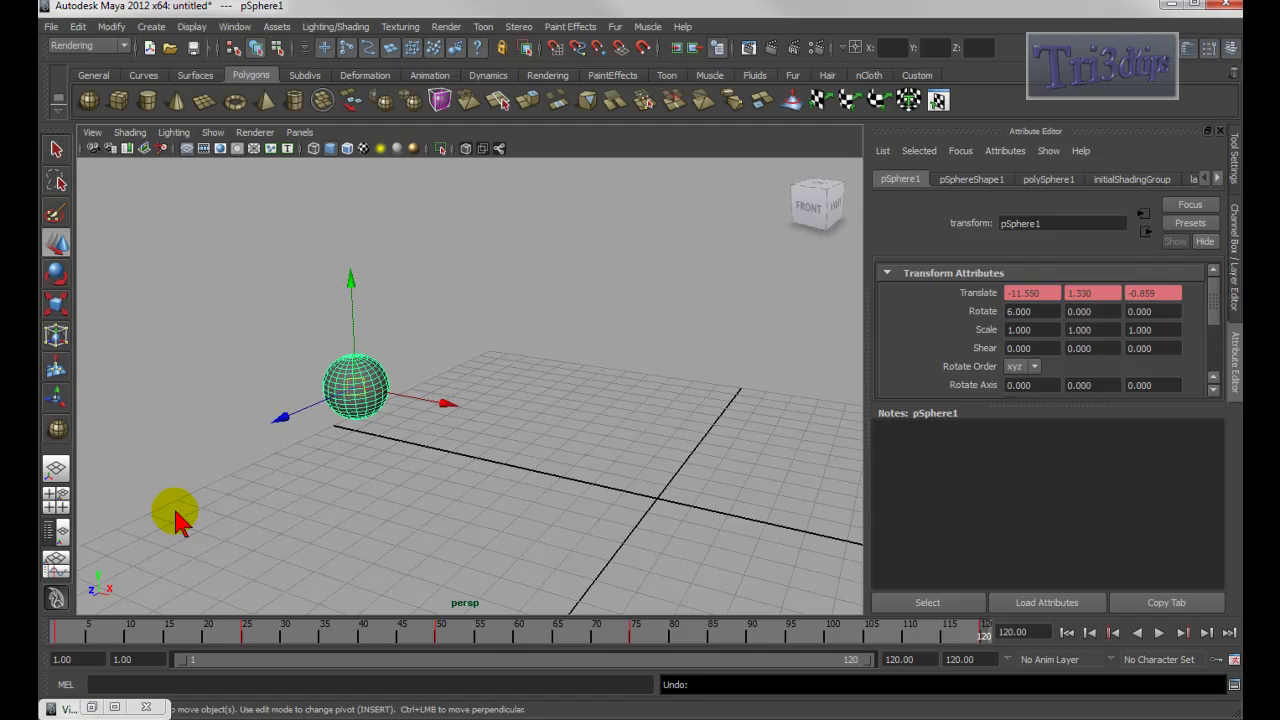
Select the sphere's Rotate Y channel, slide its value to about 114.592, and compare it with the transform node's rotate attributes
left_click(48, 599)
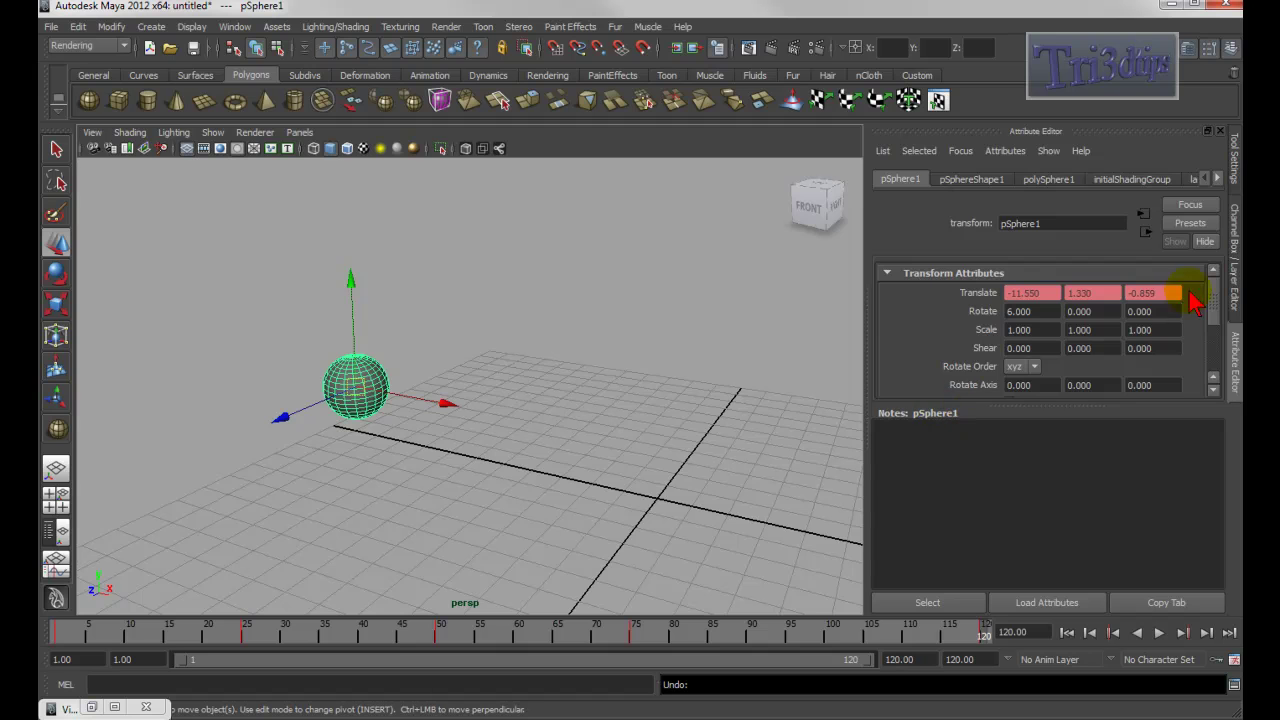
left_click(1236, 245)
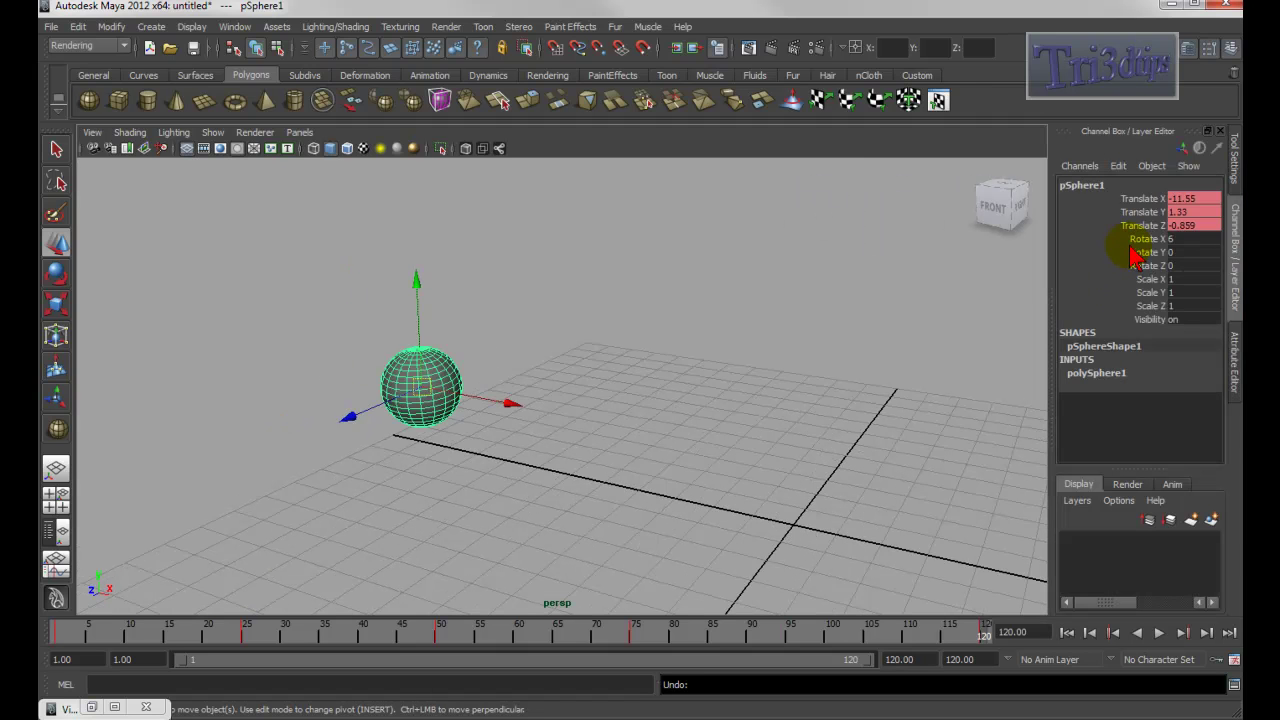
left_click(1141, 253)
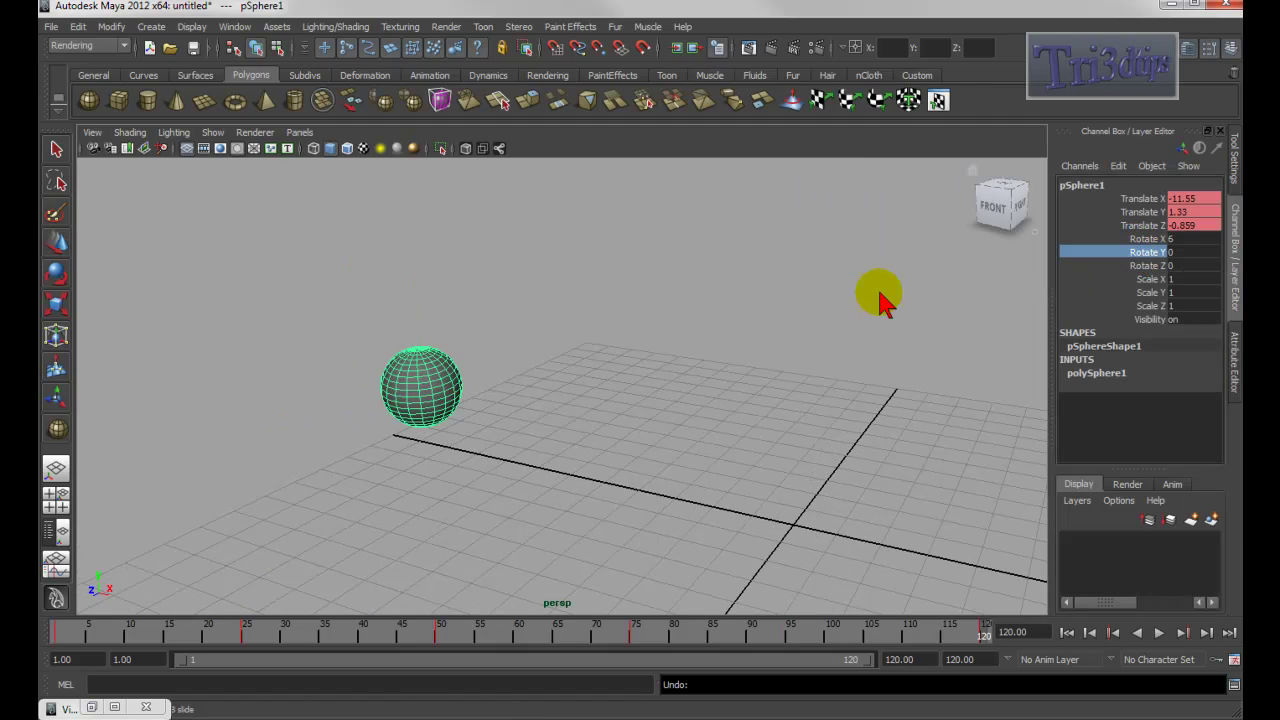
middle_click_drag(586, 363, 660, 356)
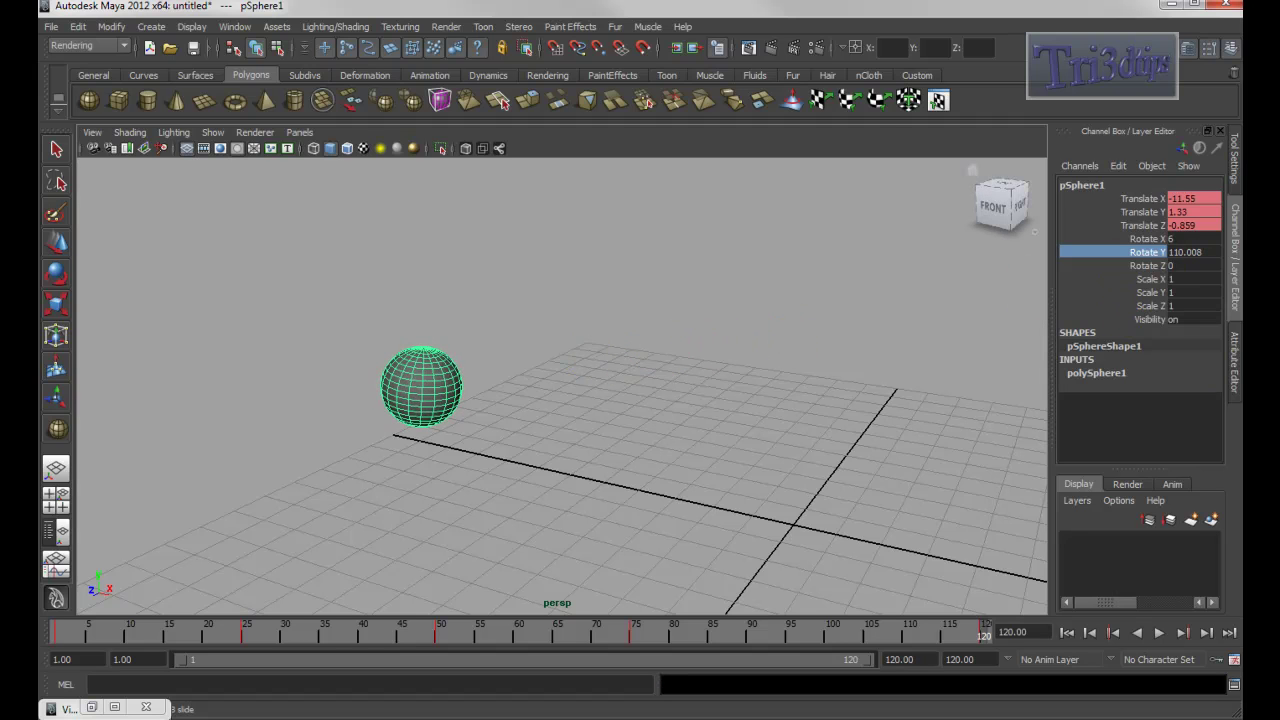
left_click(1235, 362)
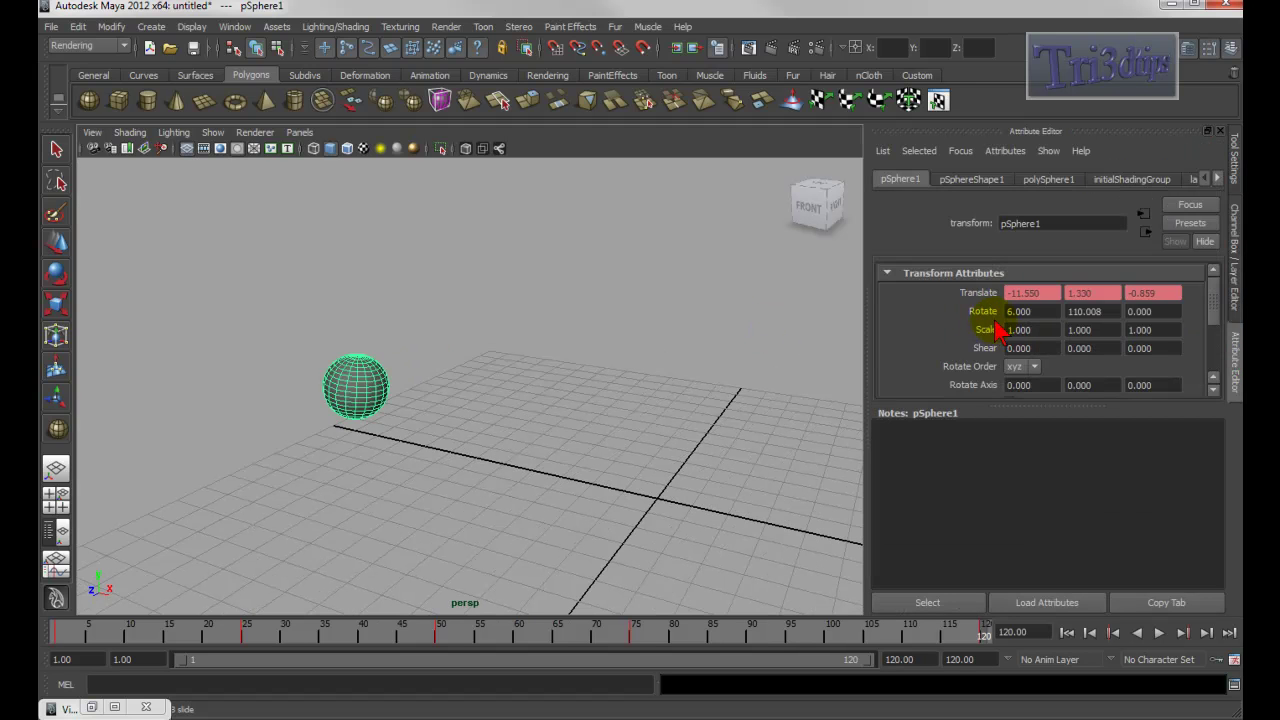
mouse_move(592, 345)
middle_mouse_down()
mouse_move(573, 345)
mouse_move(615, 337)
mouse_move(572, 345)
mouse_move(608, 357)
mouse_move(592, 348)
middle_mouse_up()
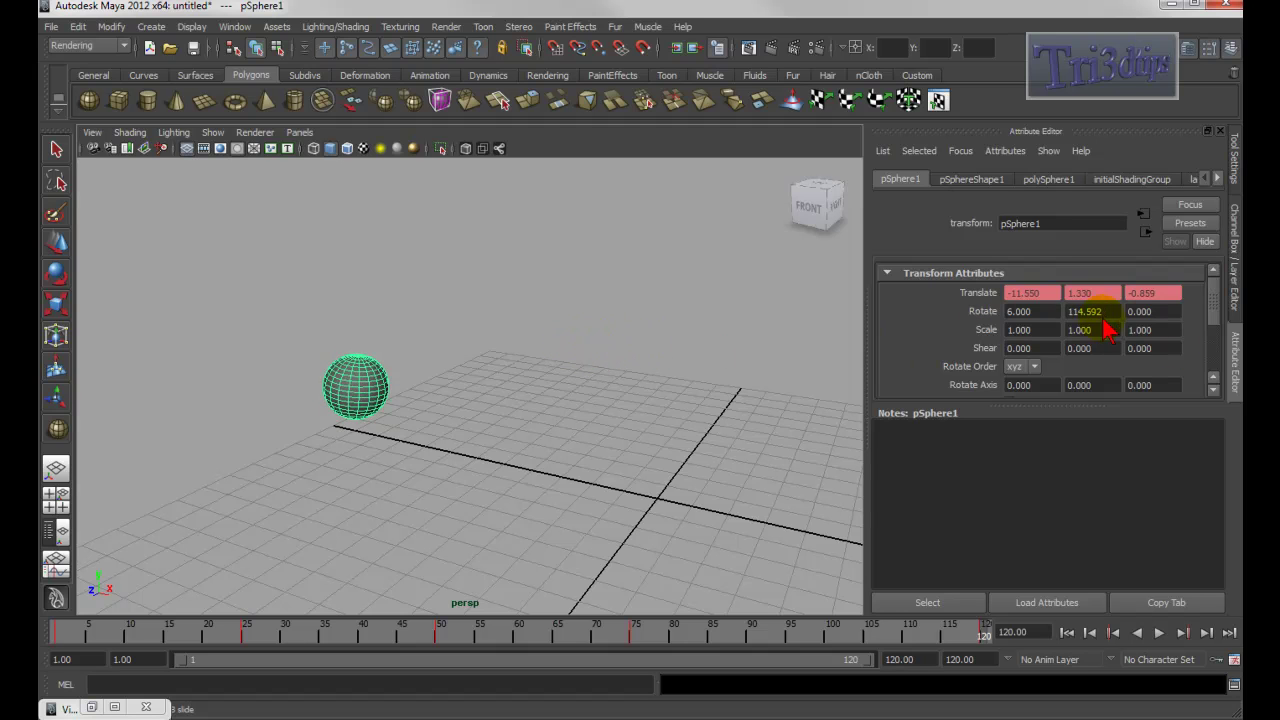
left_click(1234, 292)
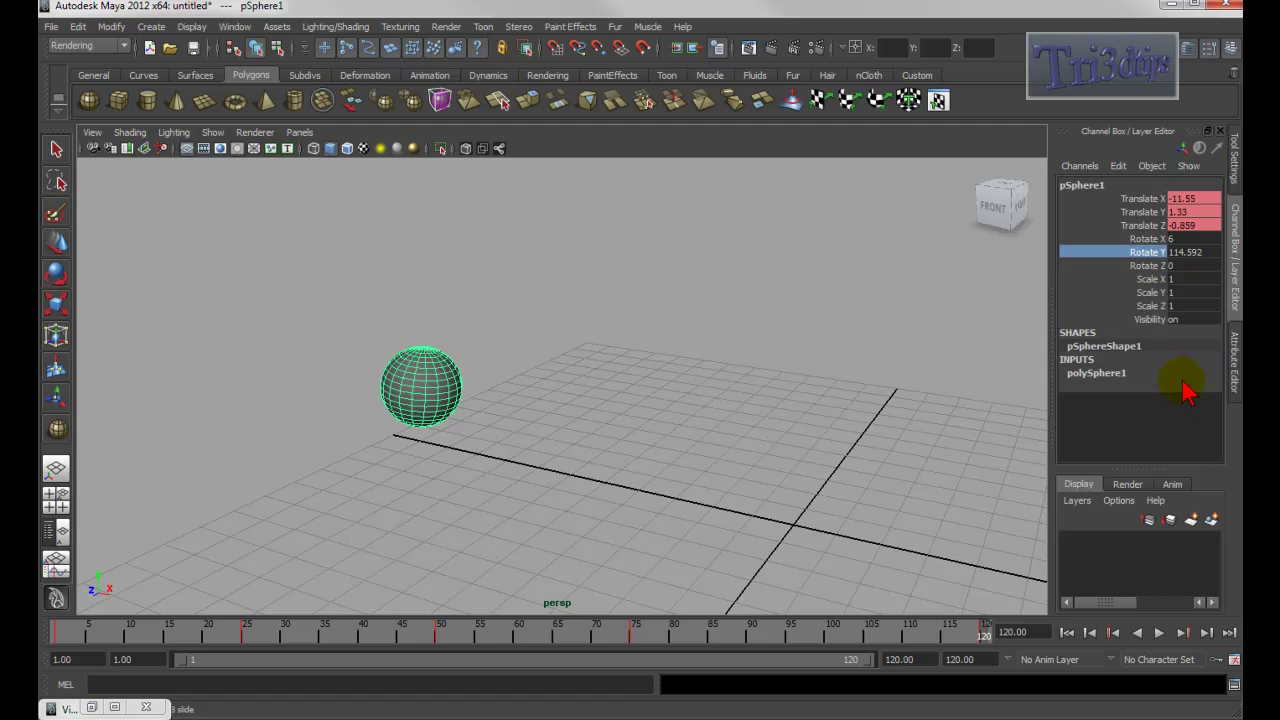
left_click(1236, 358)
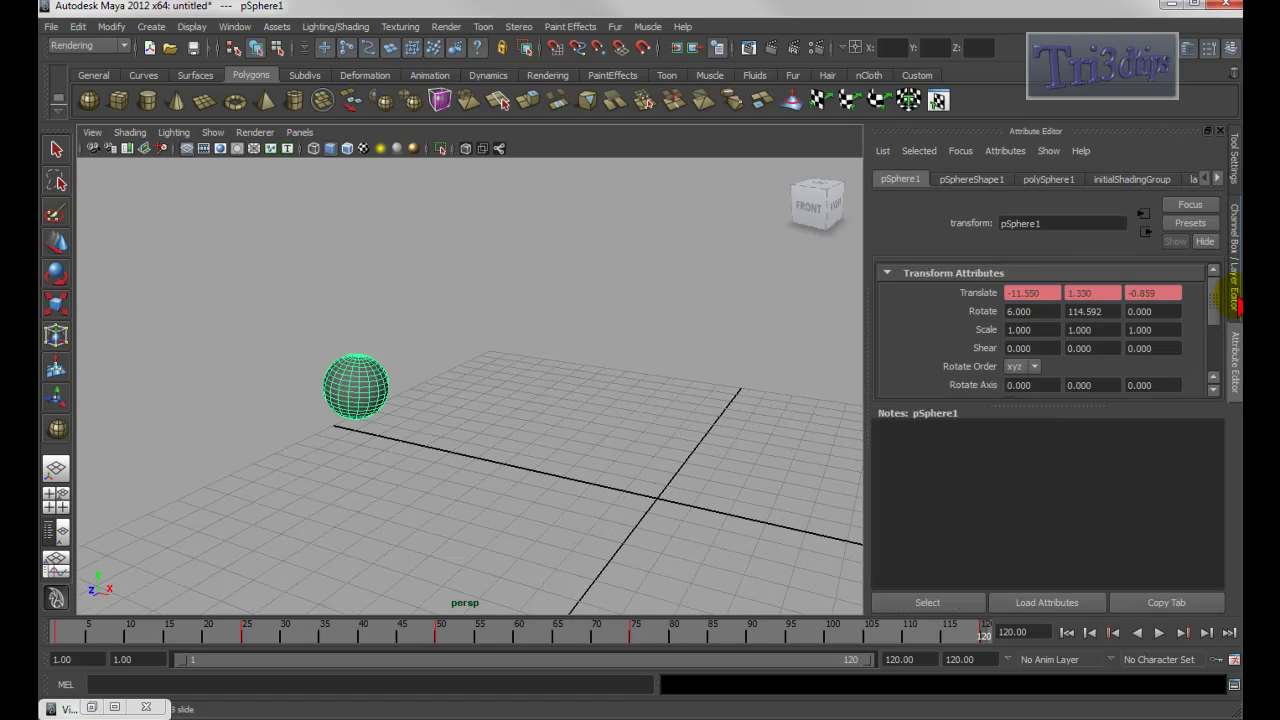
Move the sphere freely in the perspective view to about X -9.4, Y 2.441, Z -2.5, and display its transform attributes
left_click(1234, 298)
key("w")
left_click(629, 423)
left_click(441, 396)
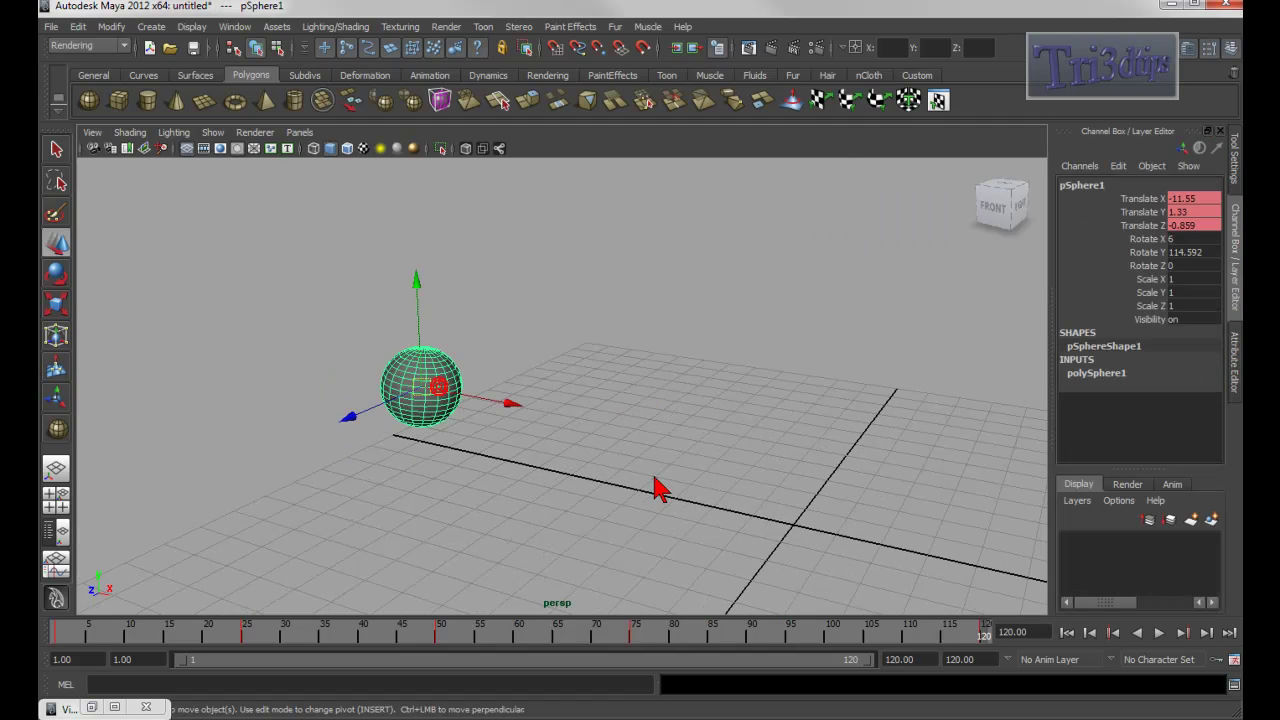
middle_click_drag(626, 403, 702, 362)
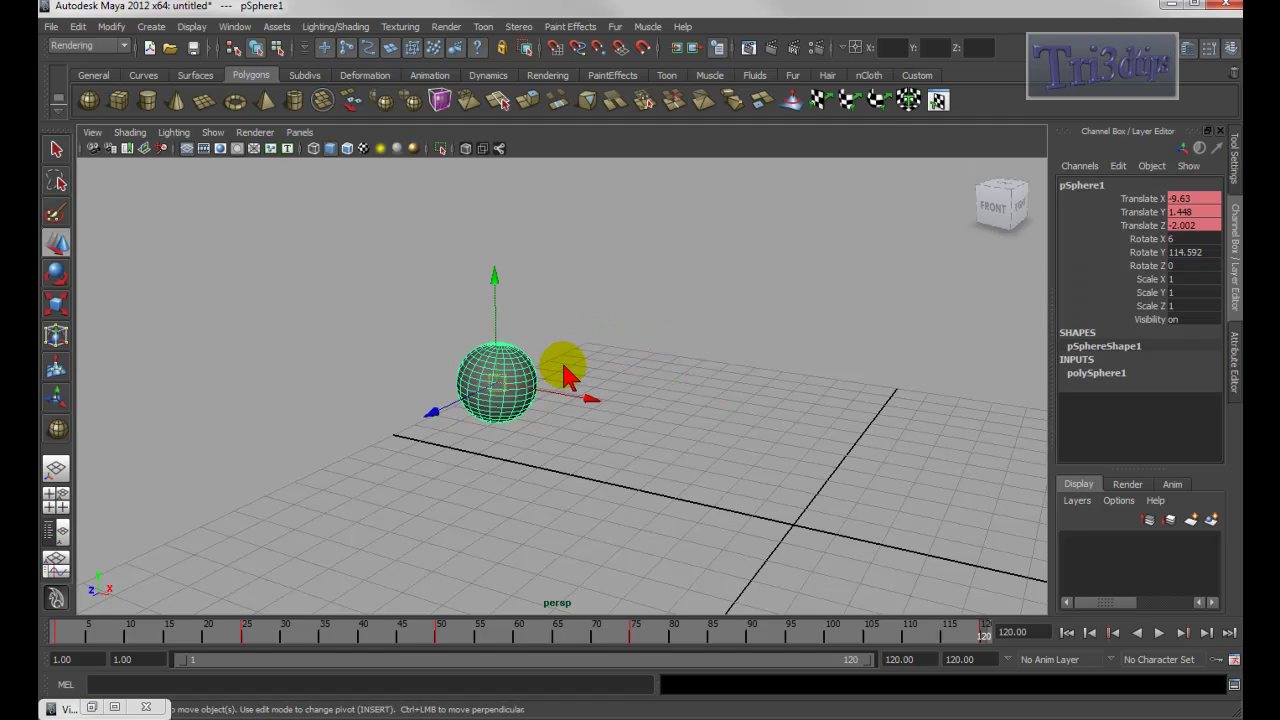
middle_click_drag(654, 369, 710, 356)
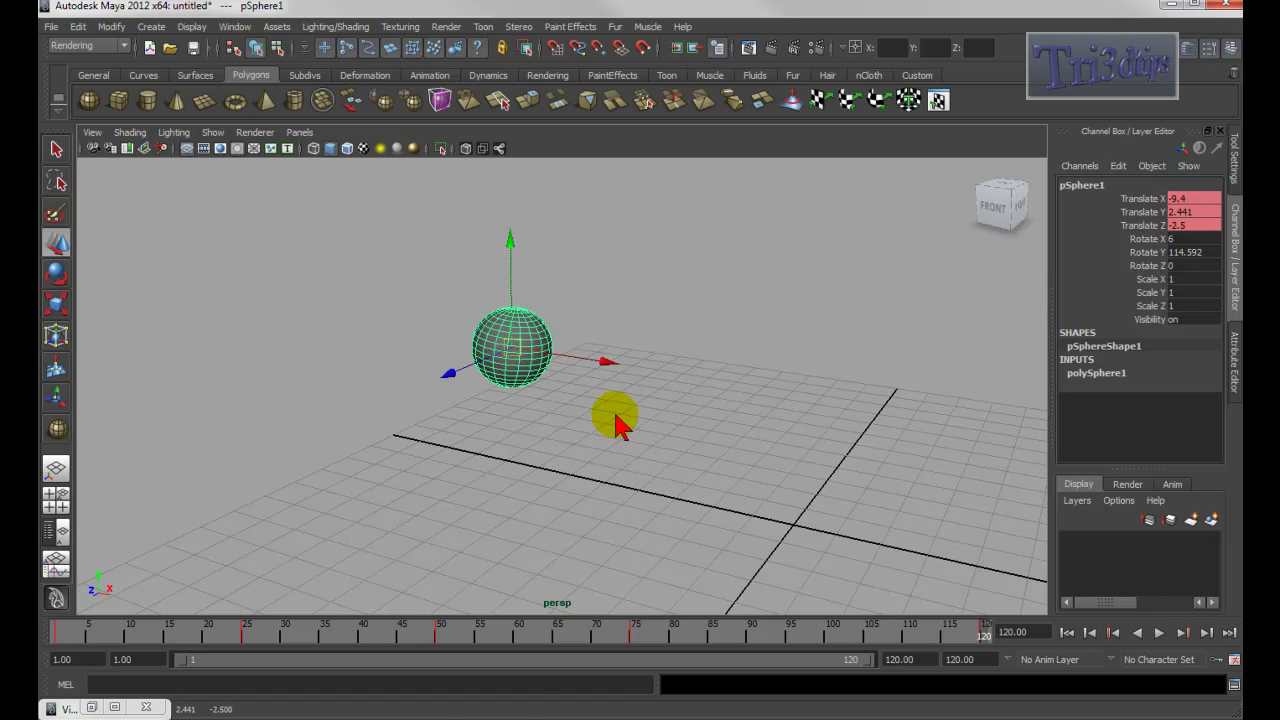
left_click(528, 444)
left_click(549, 351)
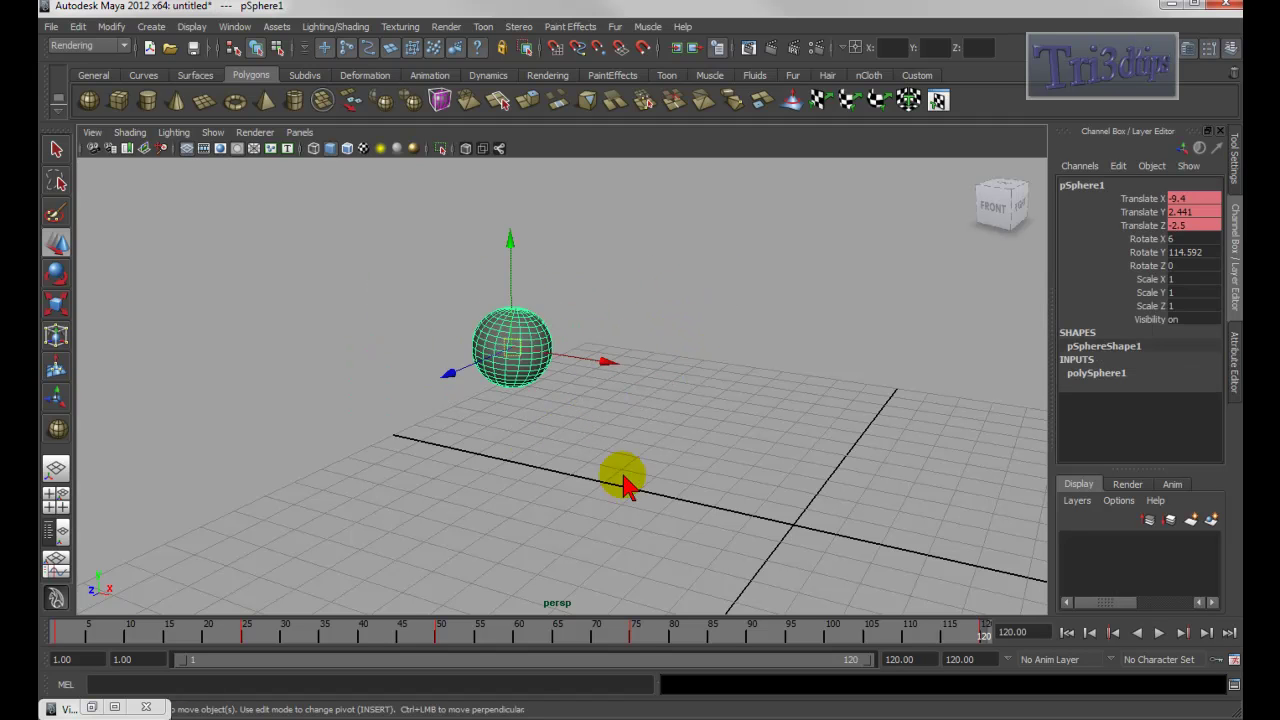
left_click(1235, 345)
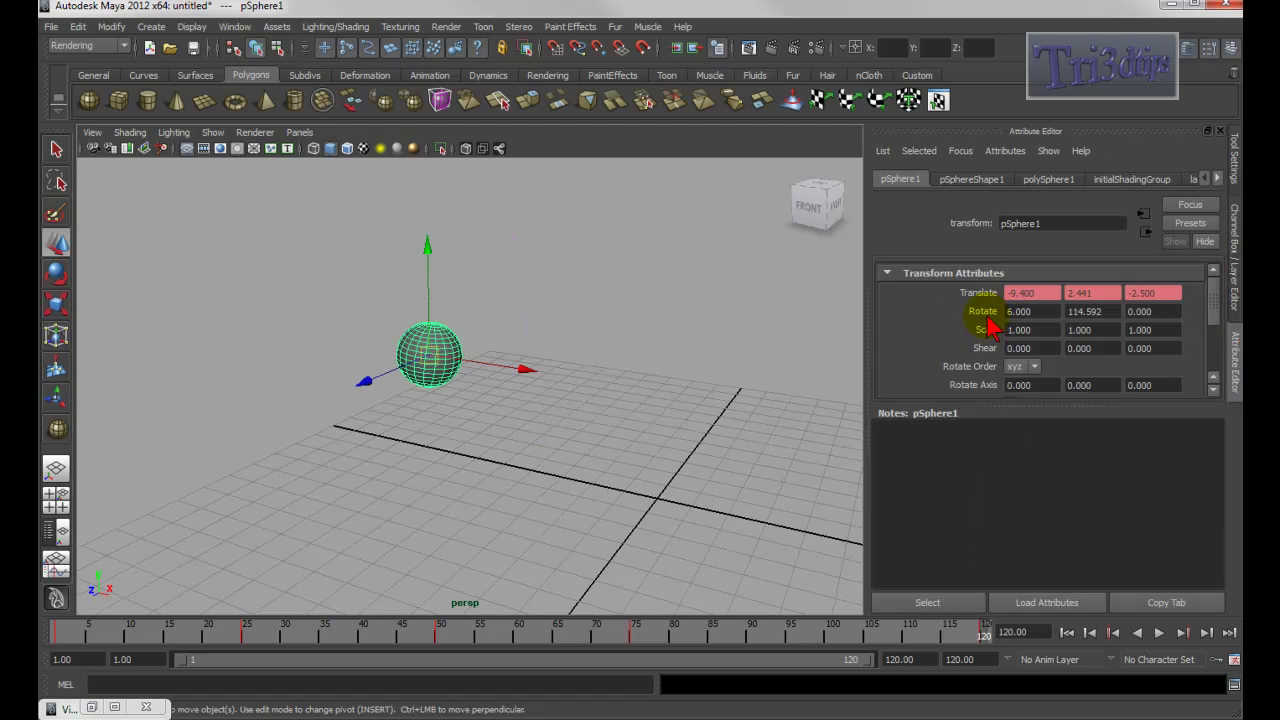
middle_click_drag(700, 335, 567, 352)
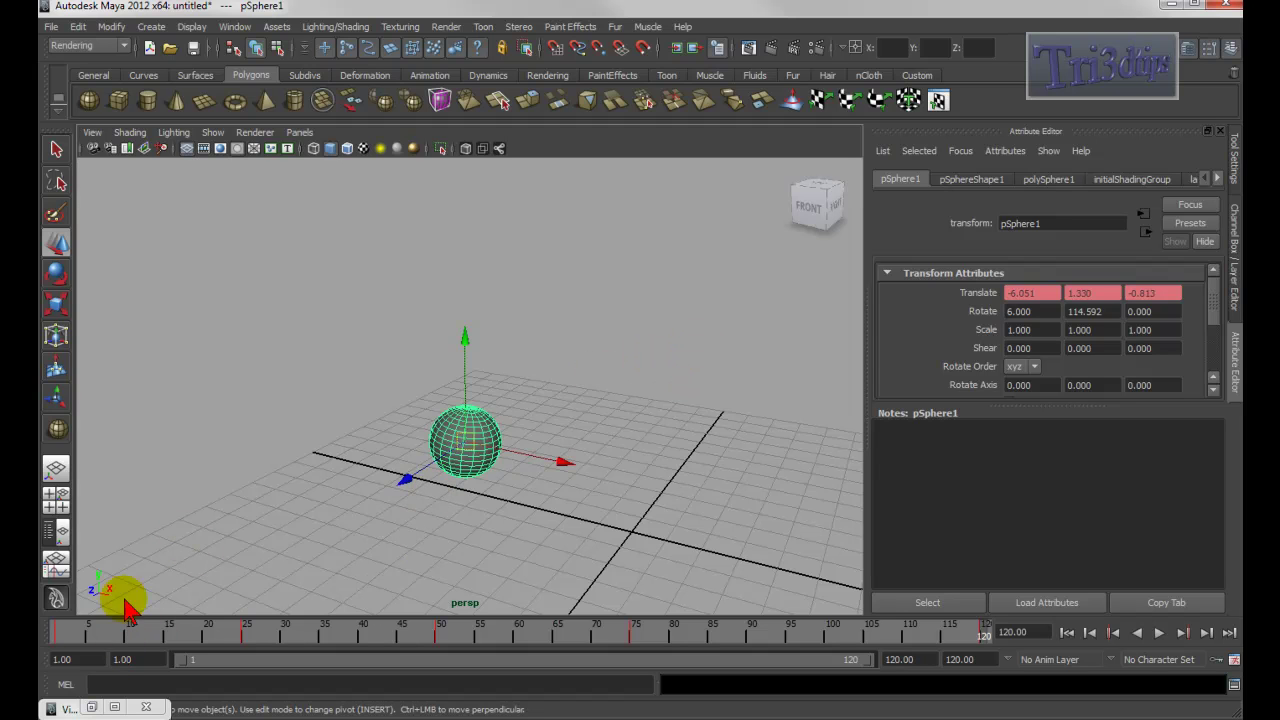
Play the sphere's animation from frame 1 and stop it at frame 46
left_click(60, 634)
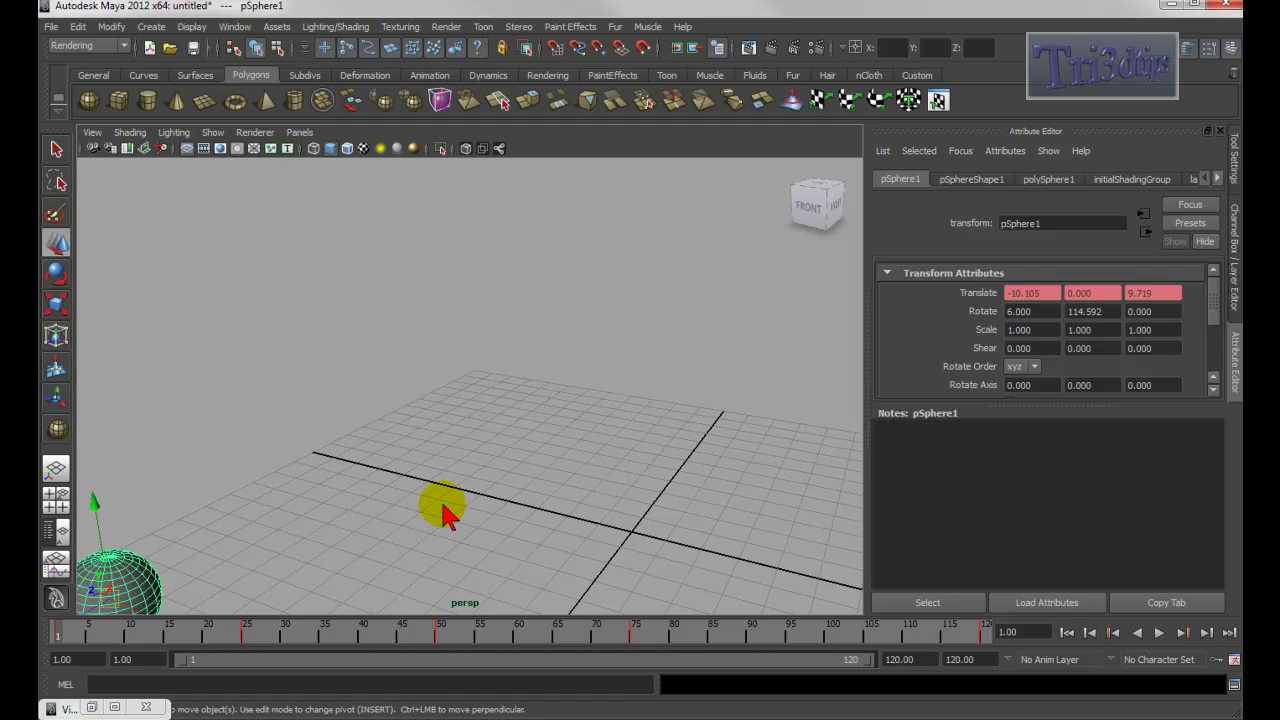
middle_click_drag(266, 495, 330, 428, "alt")
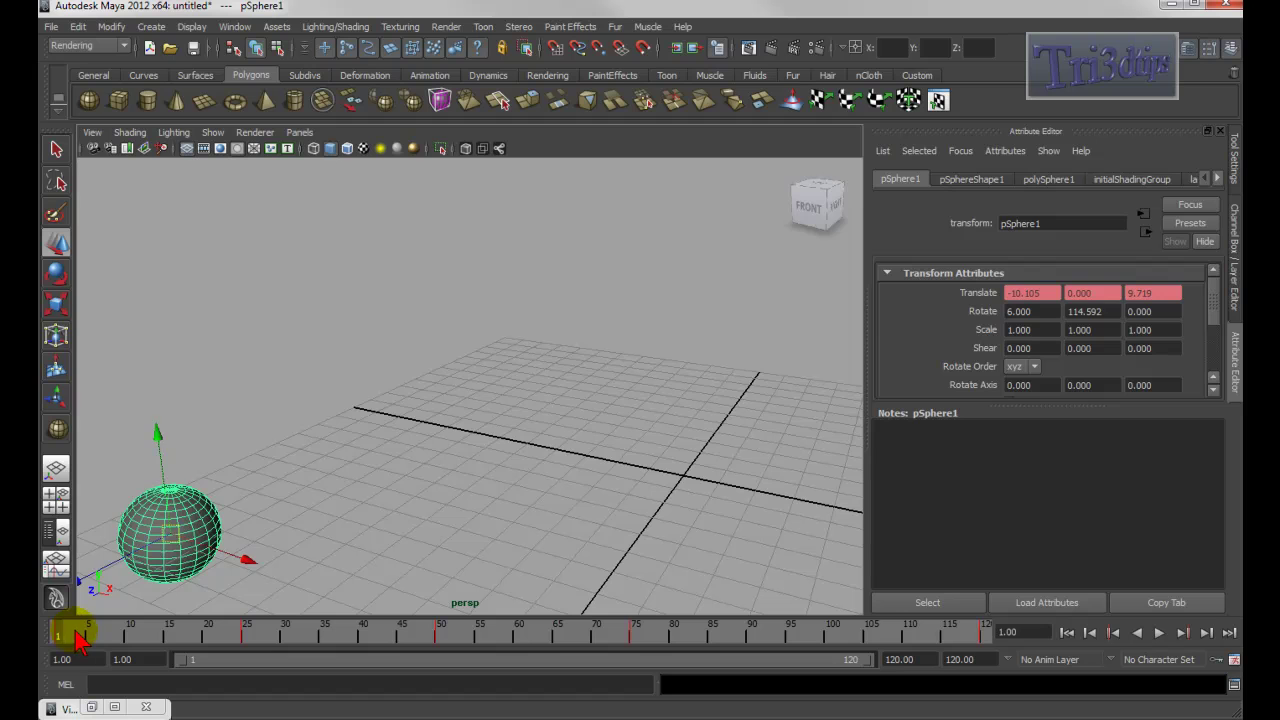
key("alt+v")
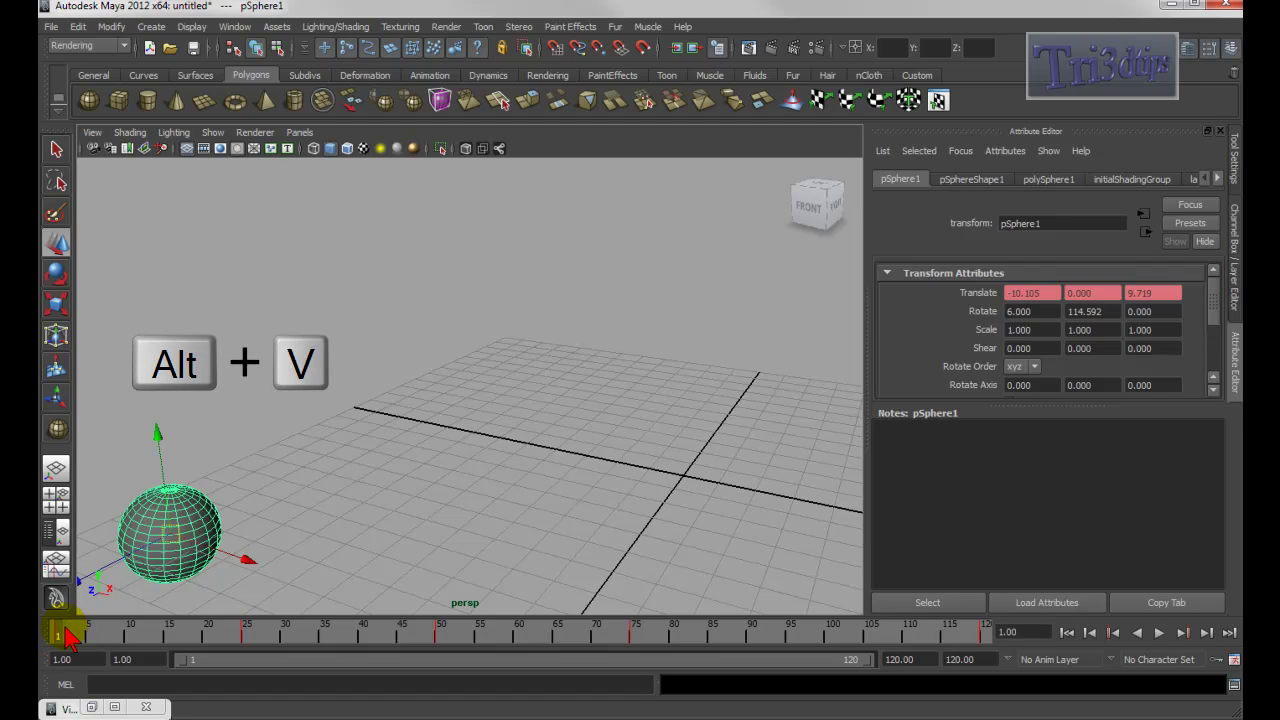
key("alt+v")
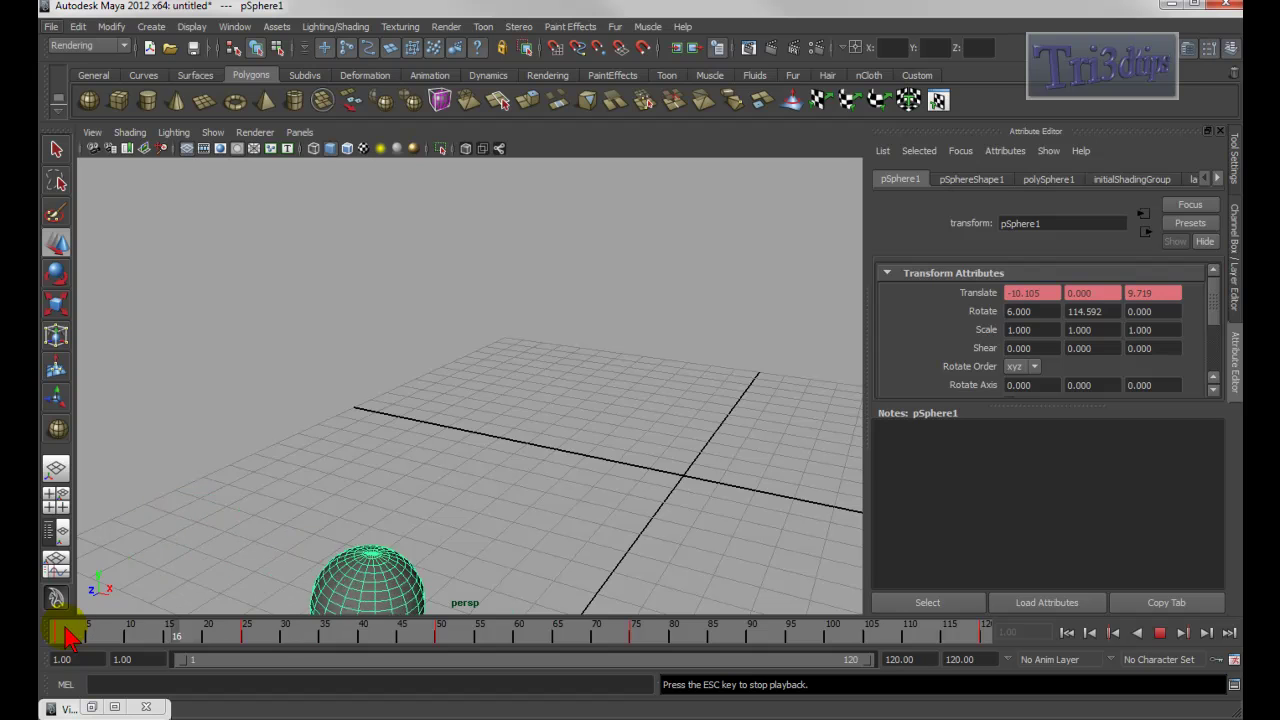
key("Escape")
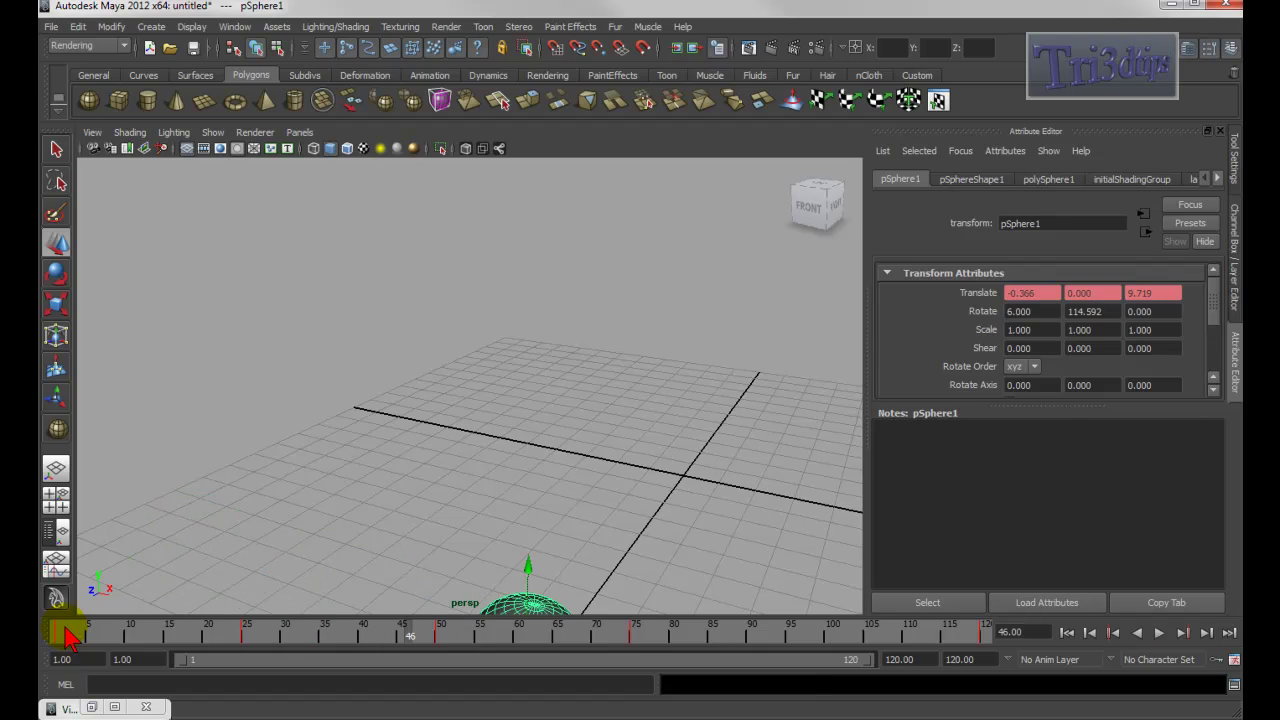
Return the animation to frame 1, the start of the playback range
key("shift+alt+v")
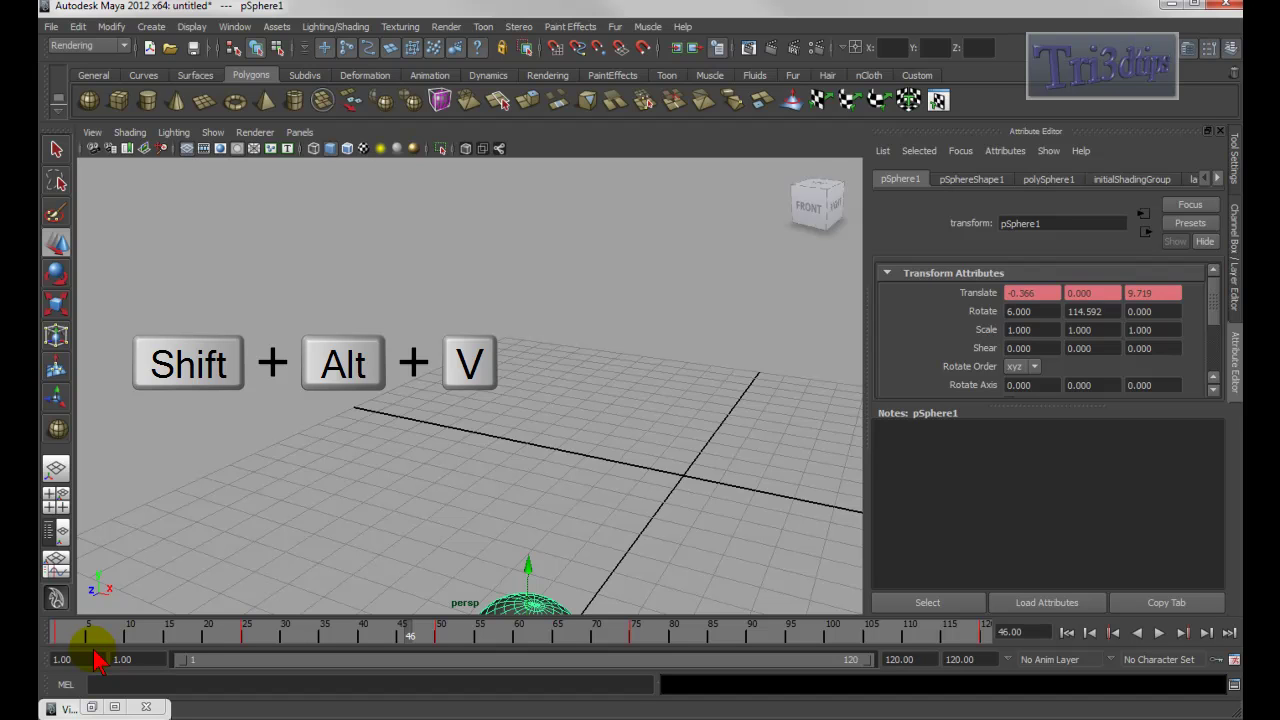
key("shift+alt+v")
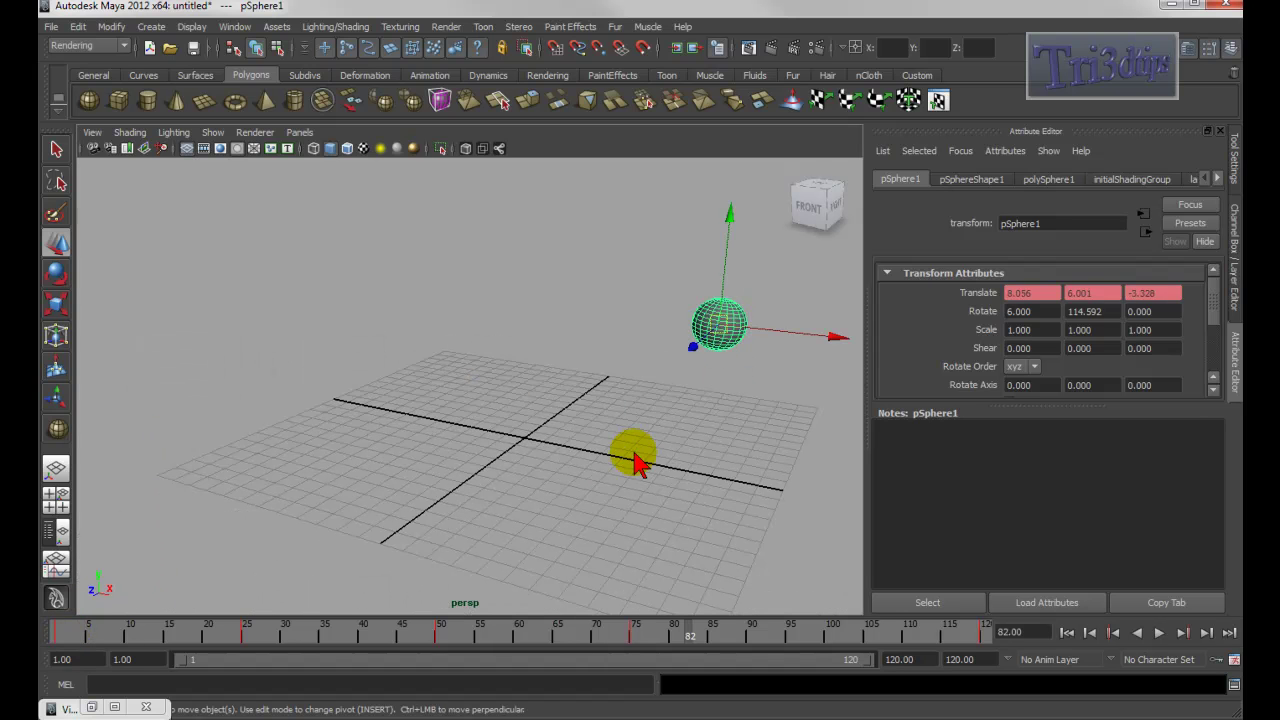
key("shift+alt+v")
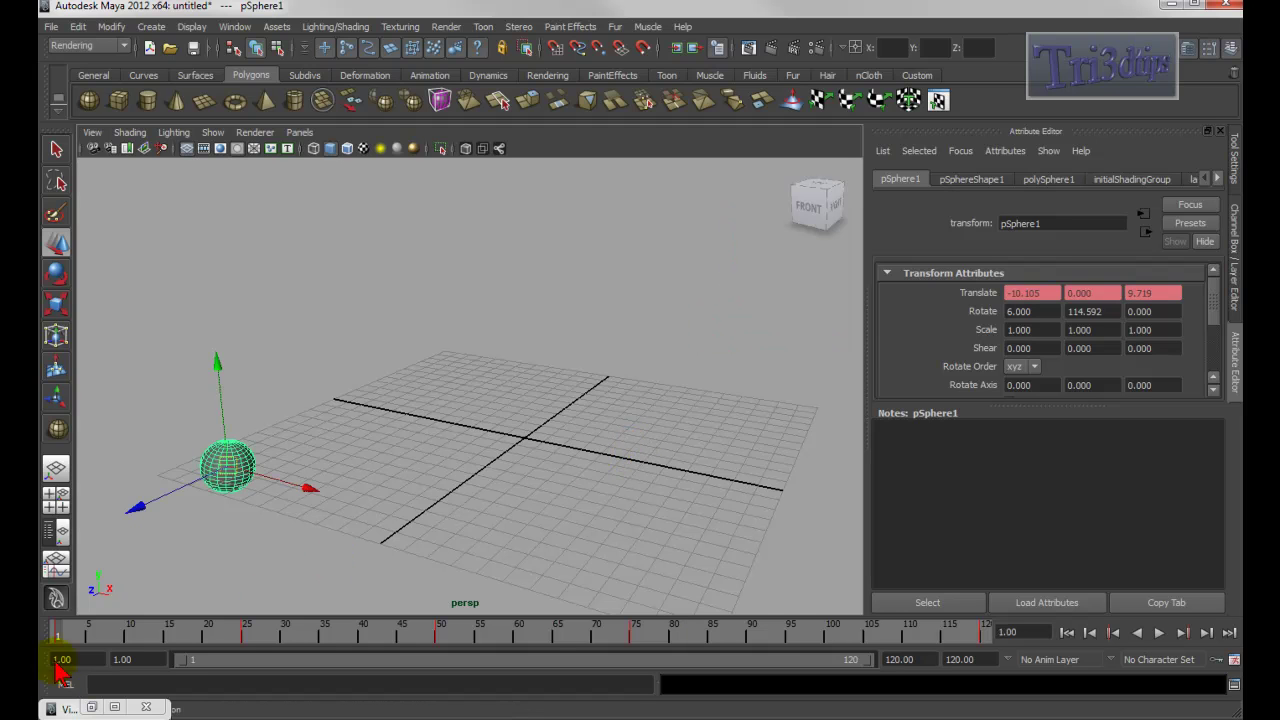
mouse_move(59, 634)
left_mouse_down()
mouse_move(129, 634)
mouse_move(46, 635)
left_mouse_up()
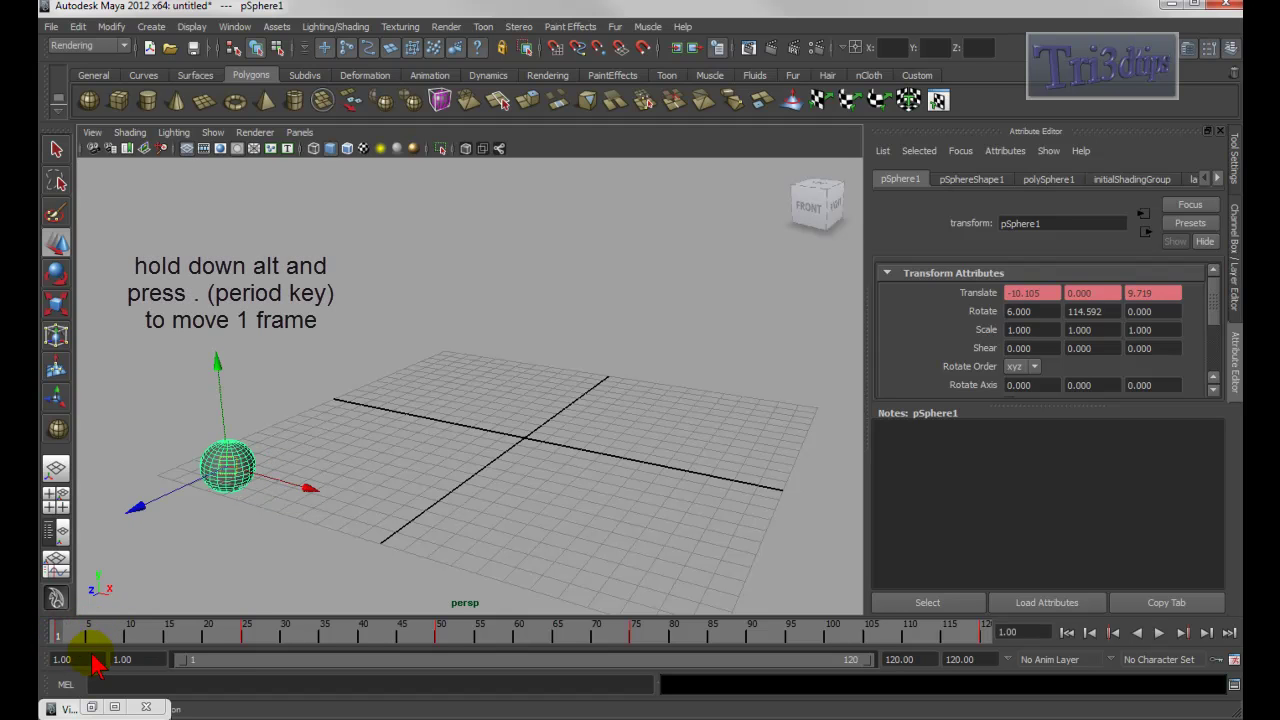
Move back one frame from the start, and advance the current time frame by frame to frame 12
key("alt+comma")
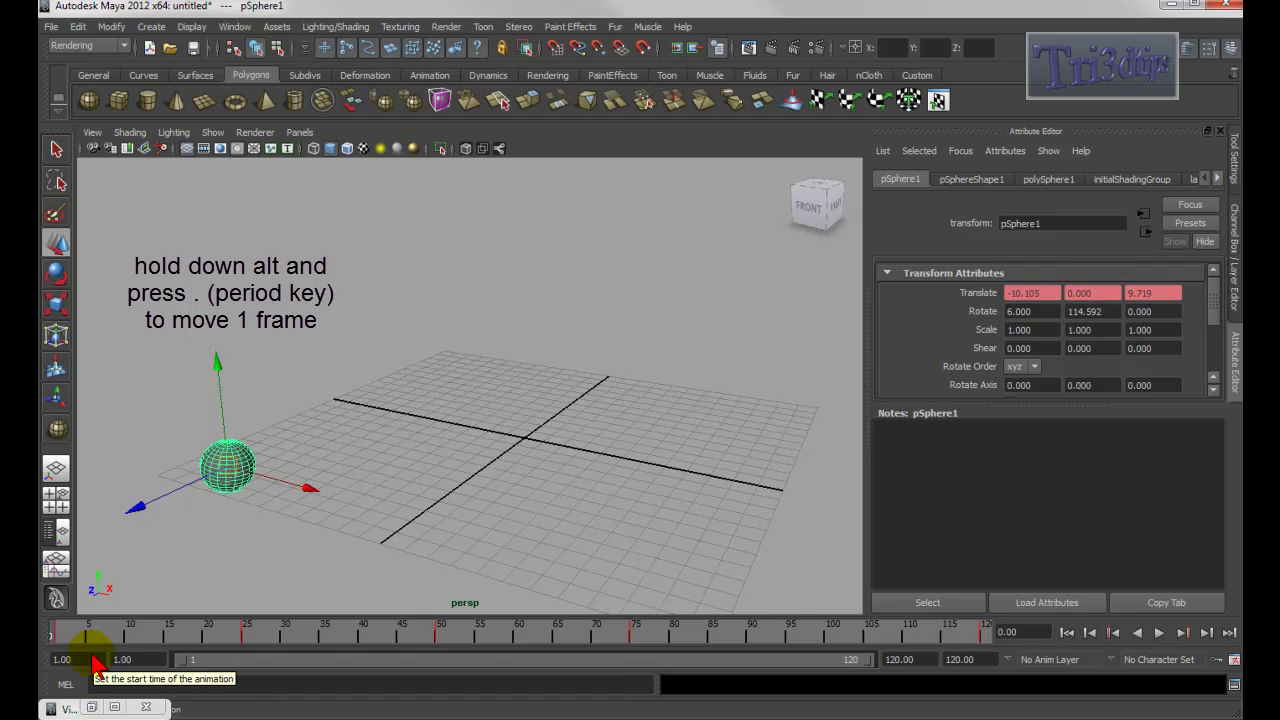
key("alt+period")
key("alt+period")
key("alt+period")
key("alt+period")
key("alt+period")
key("alt+period")
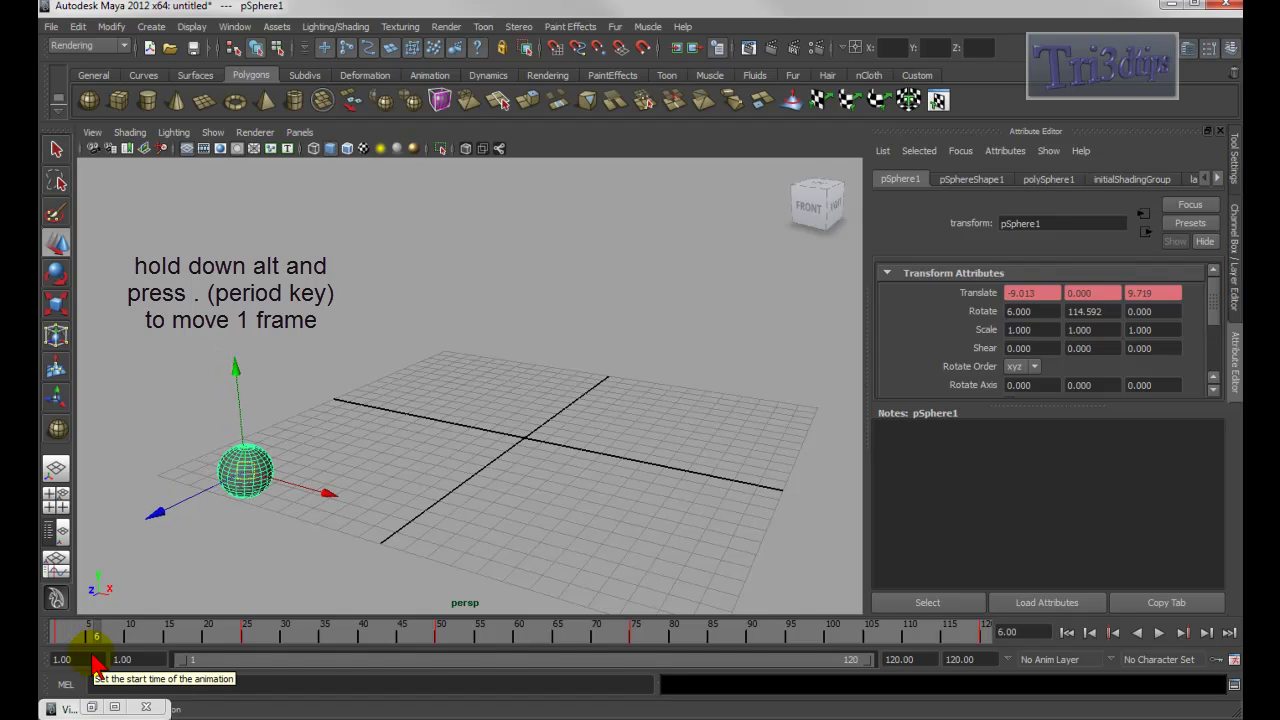
key("alt+period")
key("alt+period")
key("alt+period")
key("alt+period")
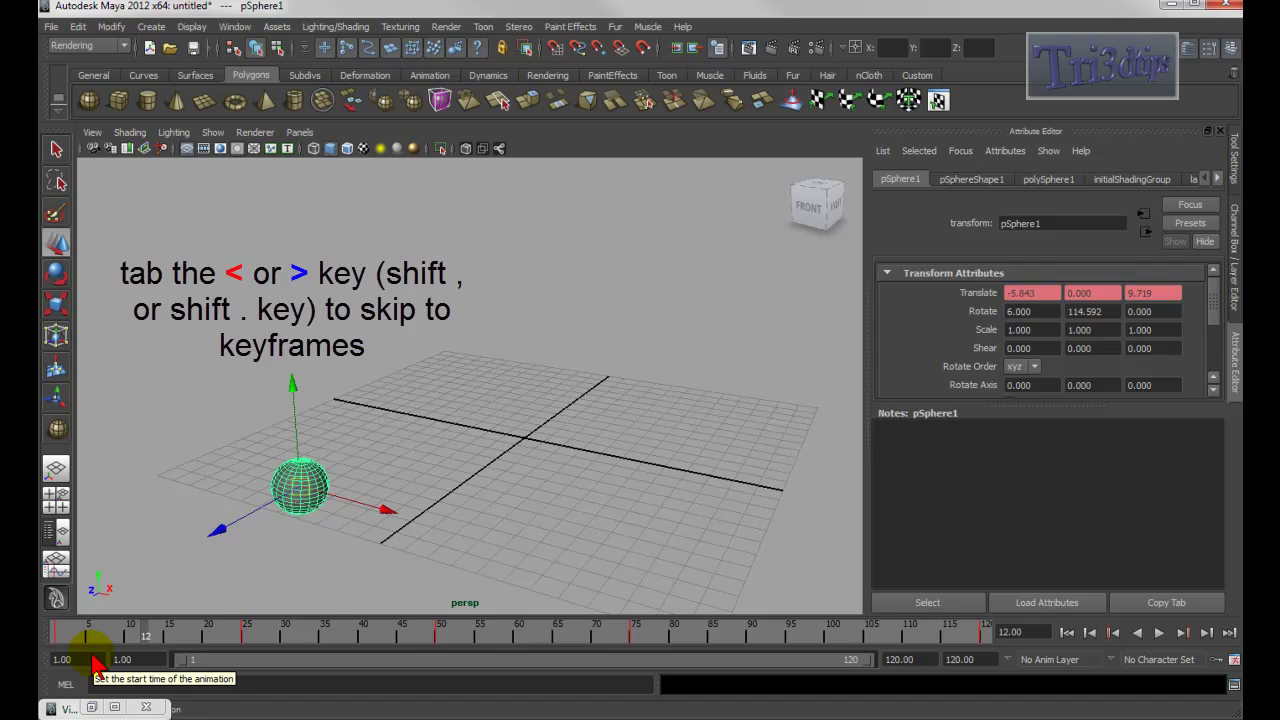
Starting at frame 1, skip forward through the sphere's keyframes past frame 120, and skip back to the first keyframe
left_click_drag(58, 632, 50, 668)
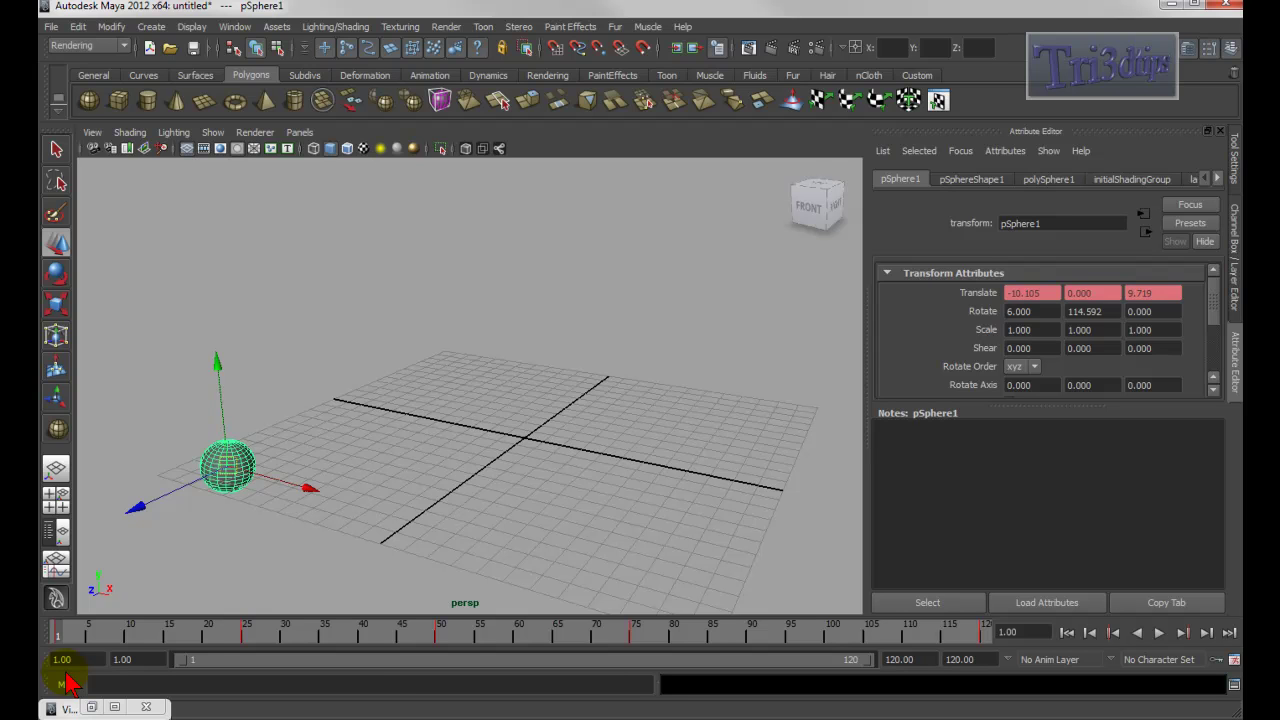
key("period")
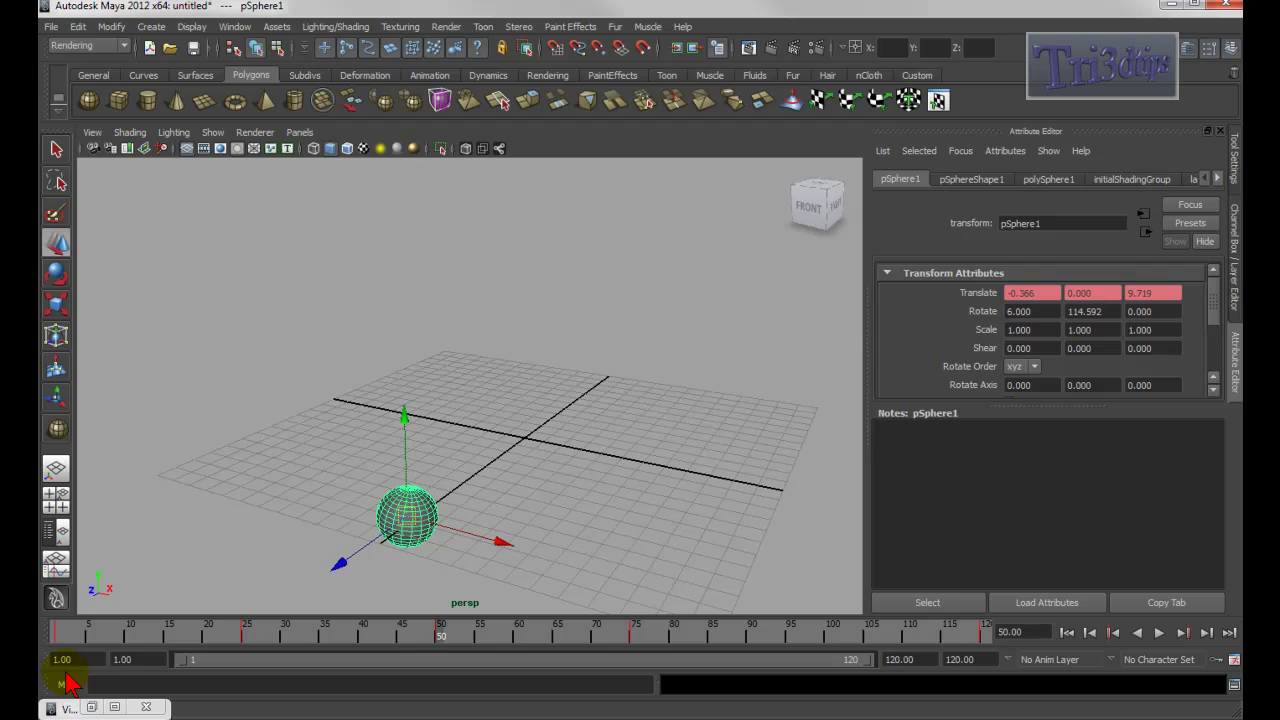
key("period")
key("period")
key("period")
key("period")
key("period")
key("period")
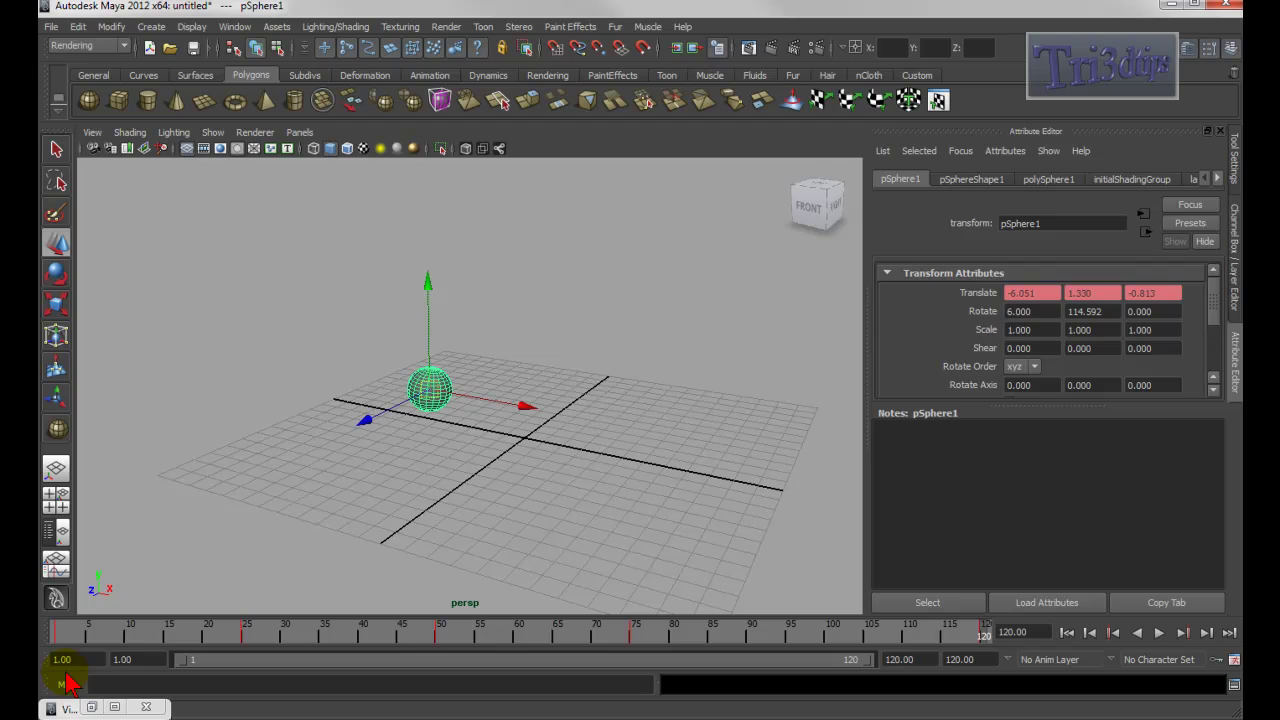
key("period")
key("period")
key("period")
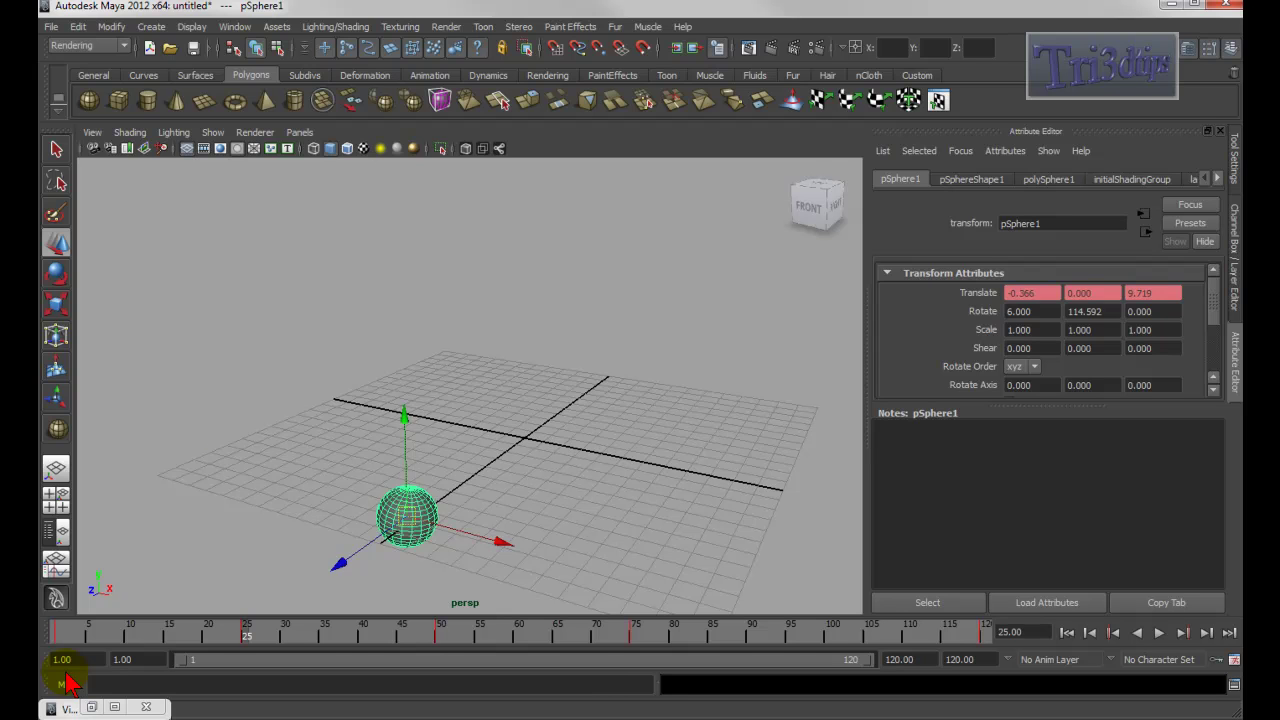
key("comma")
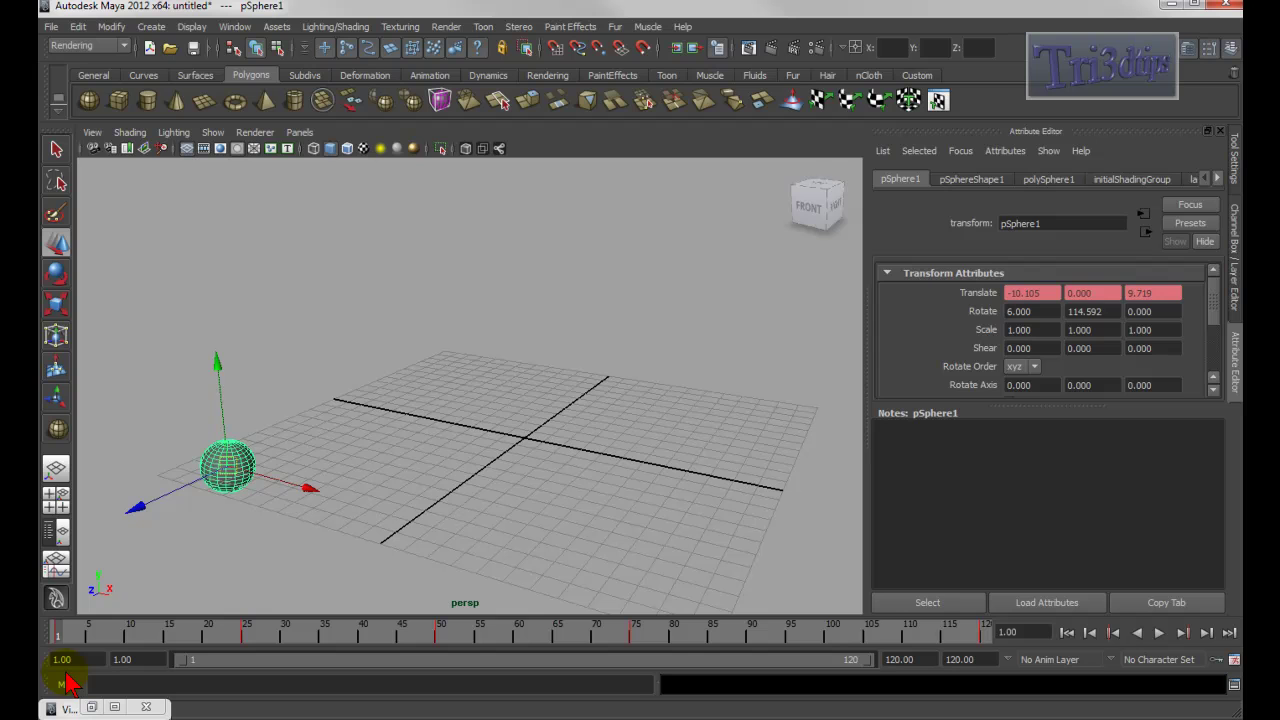
Move through single frames from 5 back to 2 and forward again, and return the current time to frame 1
key("alt+v")
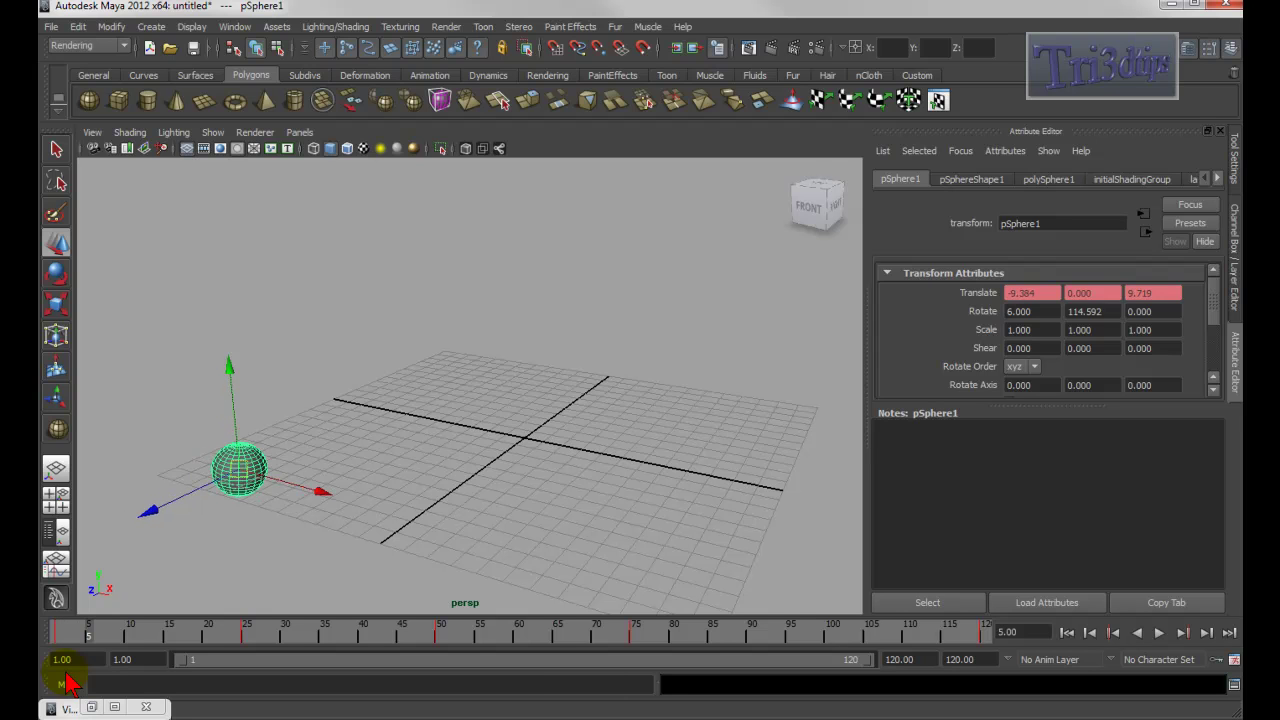
key("alt+comma")
key("alt+comma")
key("alt+comma")
key("alt+comma")
key("alt+comma")
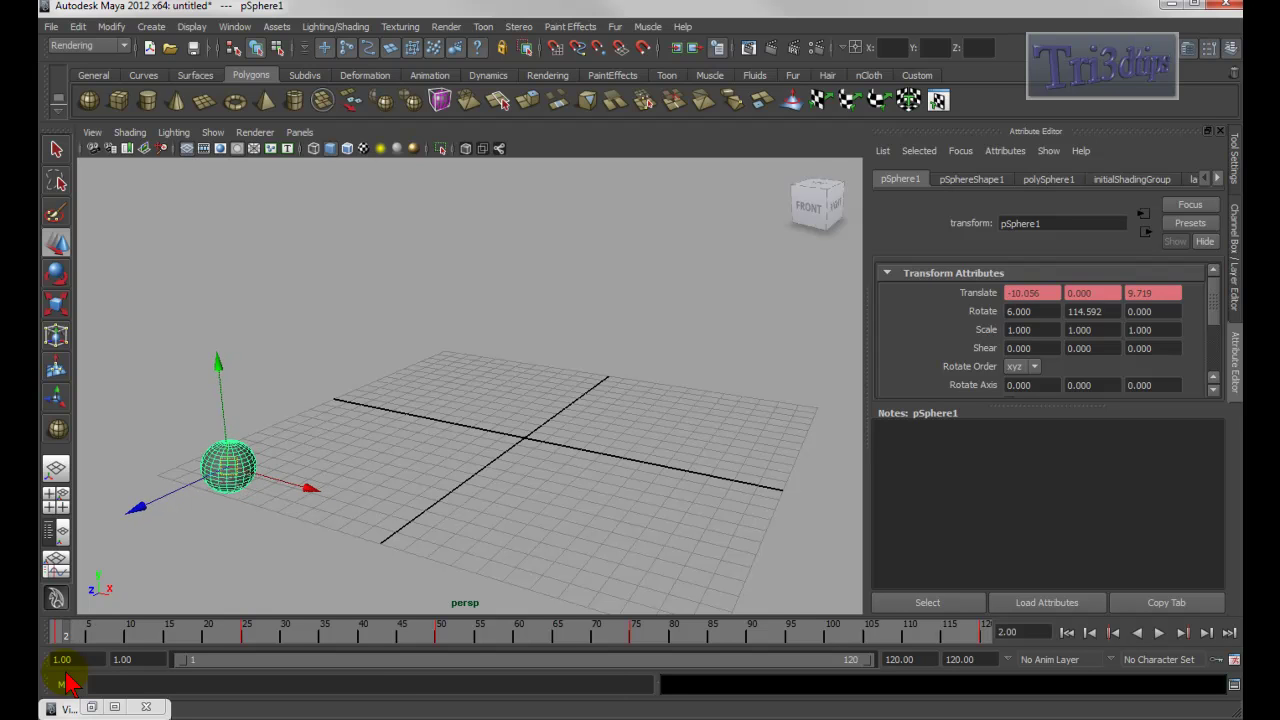
key("alt+period")
key("alt+period")
key("alt+period")
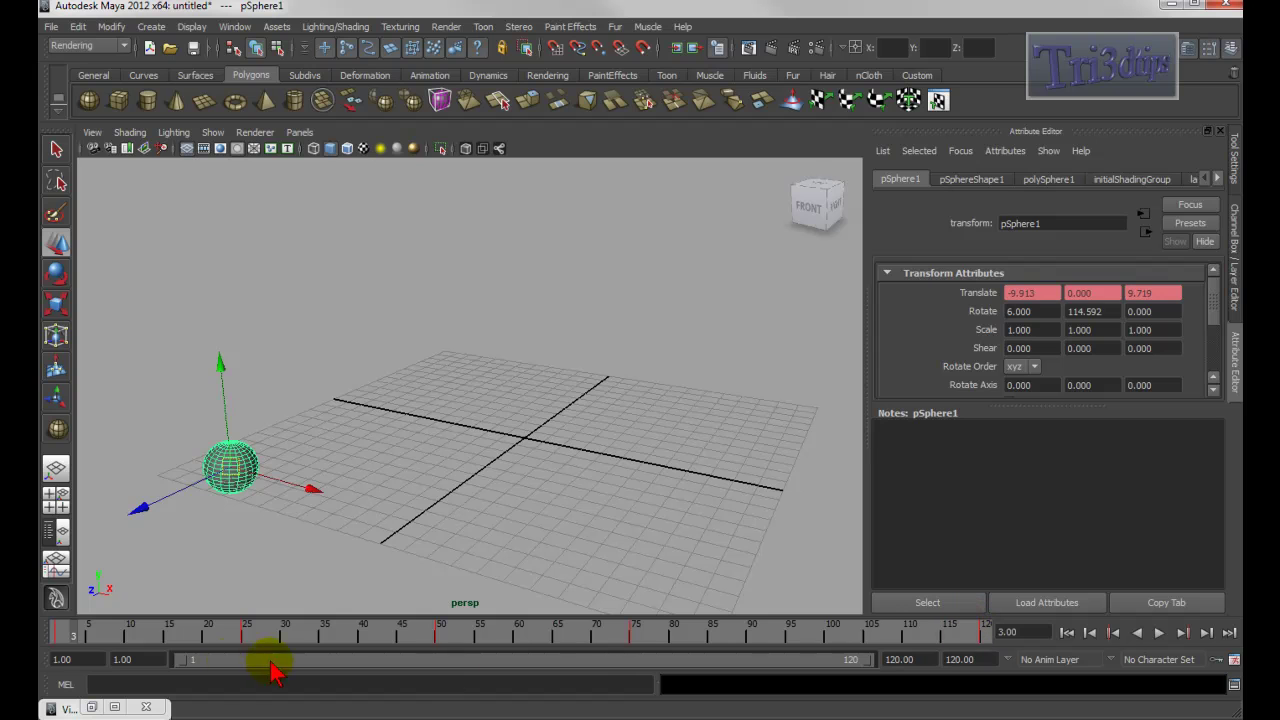
left_click_drag(185, 652, 95, 645)
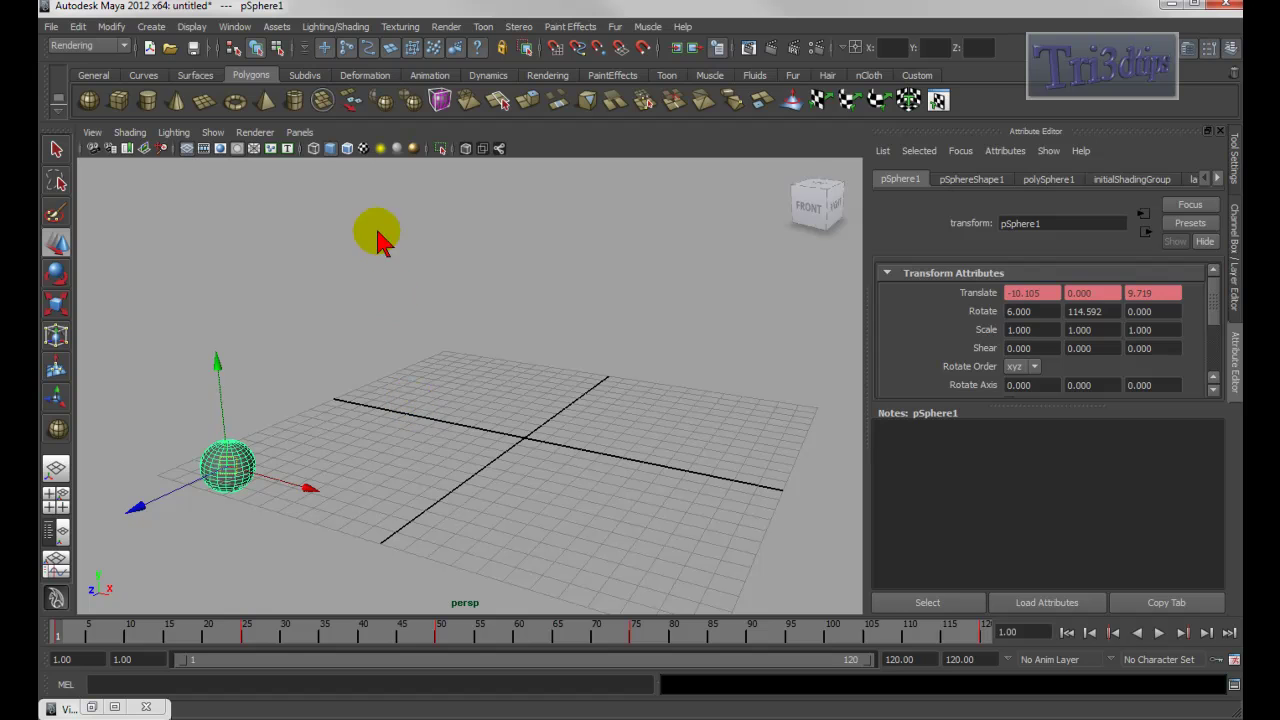
Open the Graph Editor and widen its window to enlarge the curve area
left_click(237, 27)
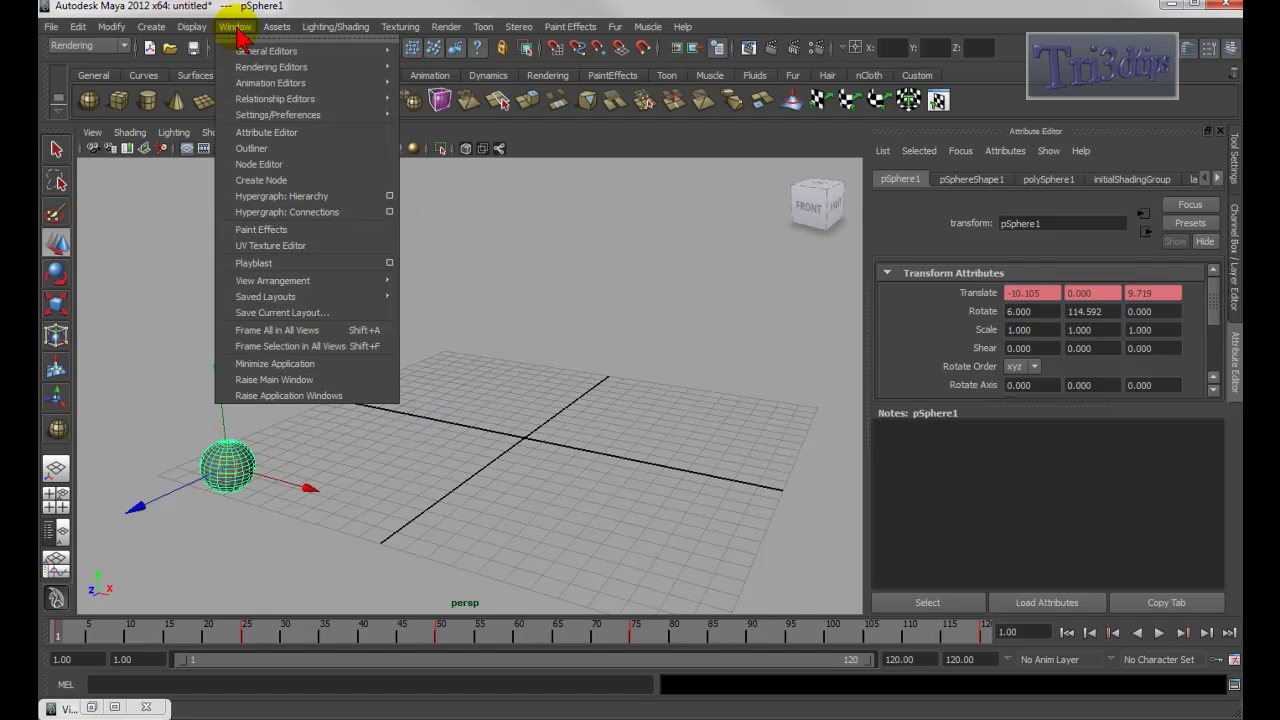
mouse_move(291, 85)
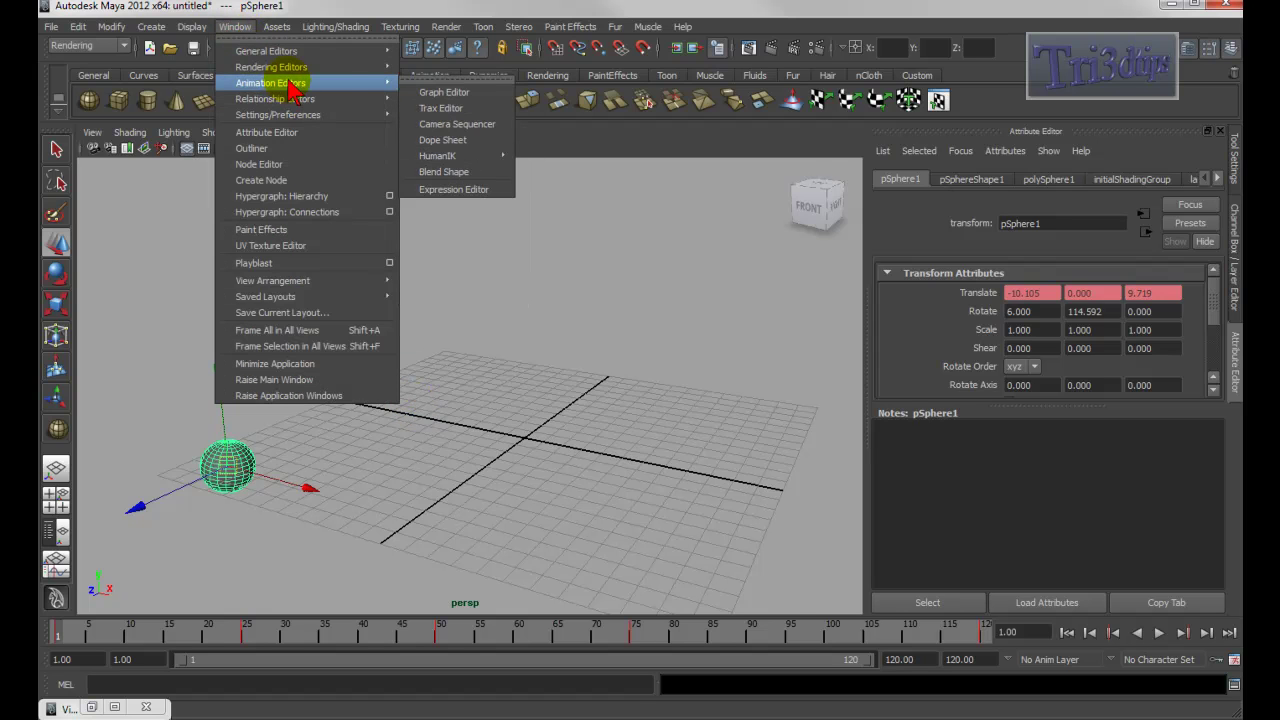
left_click(447, 93)
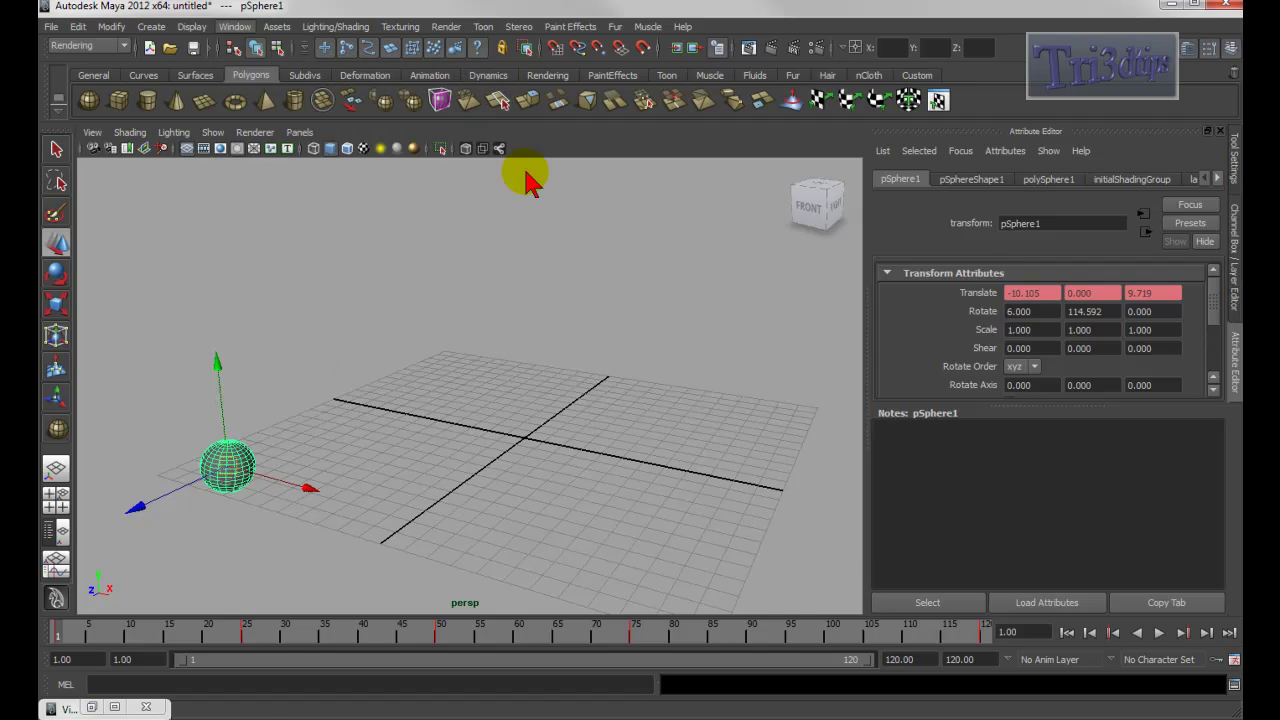
left_click(356, 392)
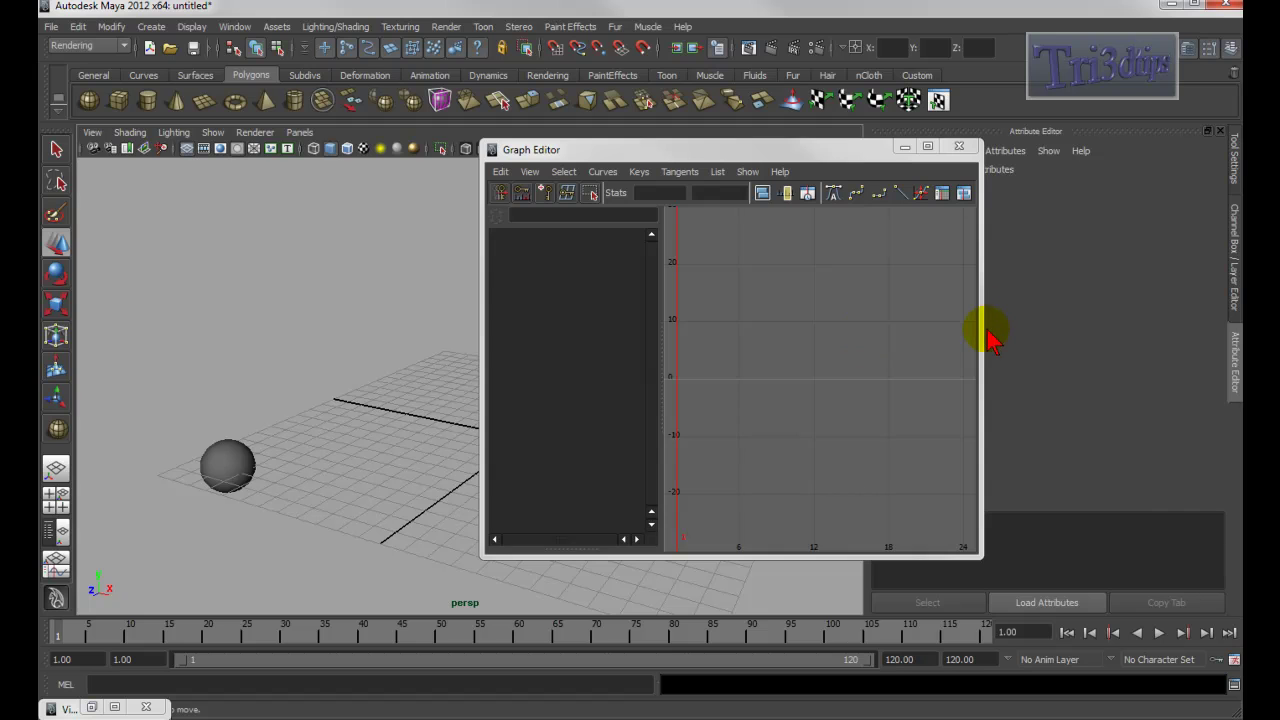
left_click_drag(986, 342, 1155, 350)
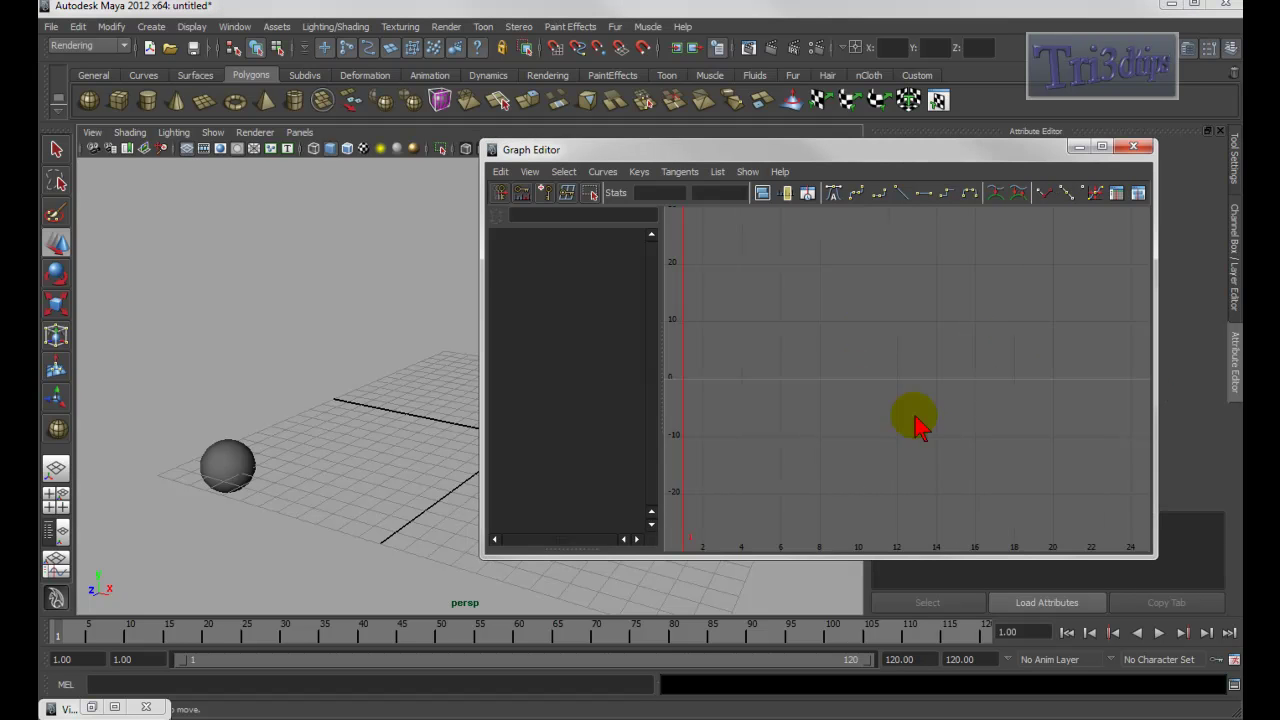
Show the sphere's translation curves in the Graph Editor, frame them, and select the Translate Z keys at frames 25 and 50
left_click(226, 468)
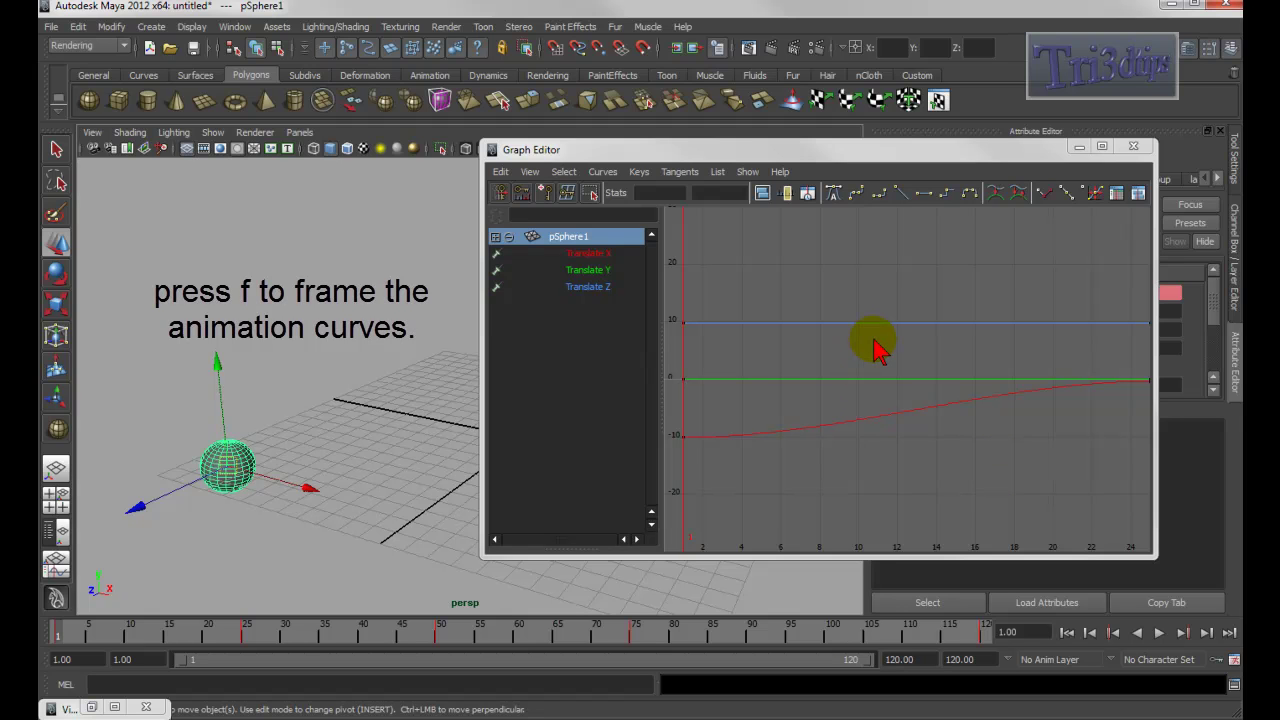
key("f")
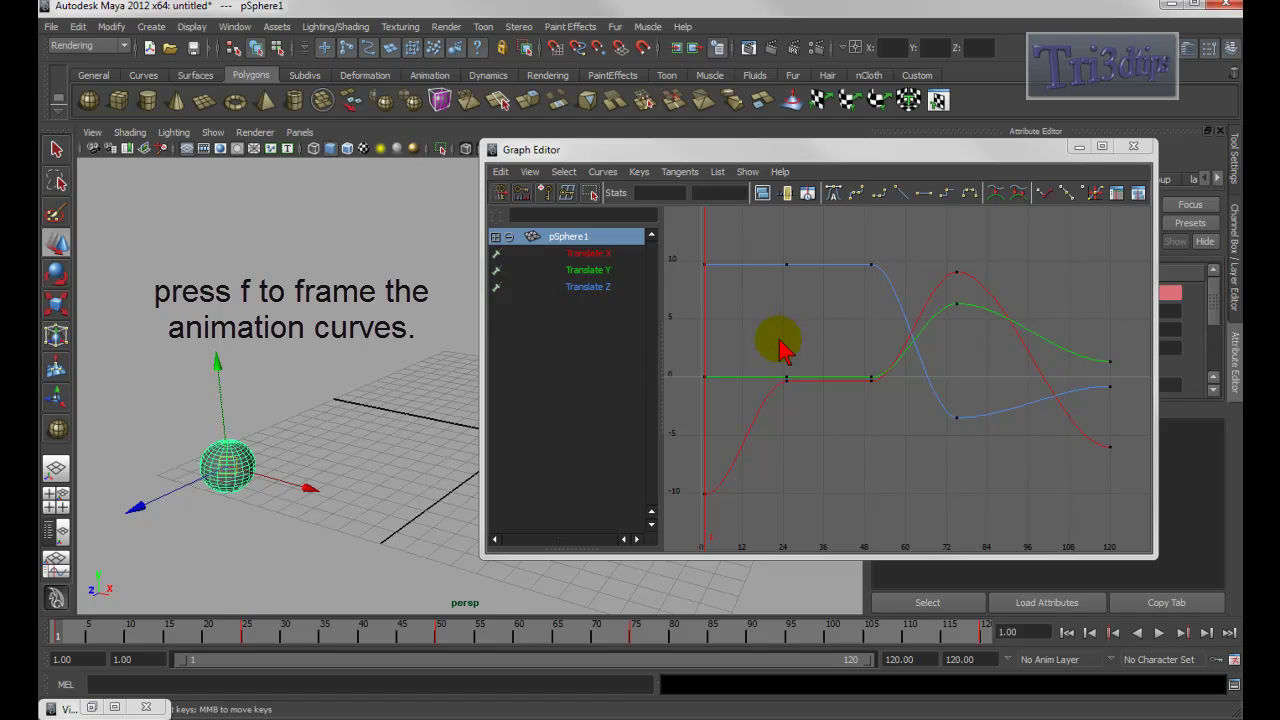
left_click_drag(771, 250, 887, 287)
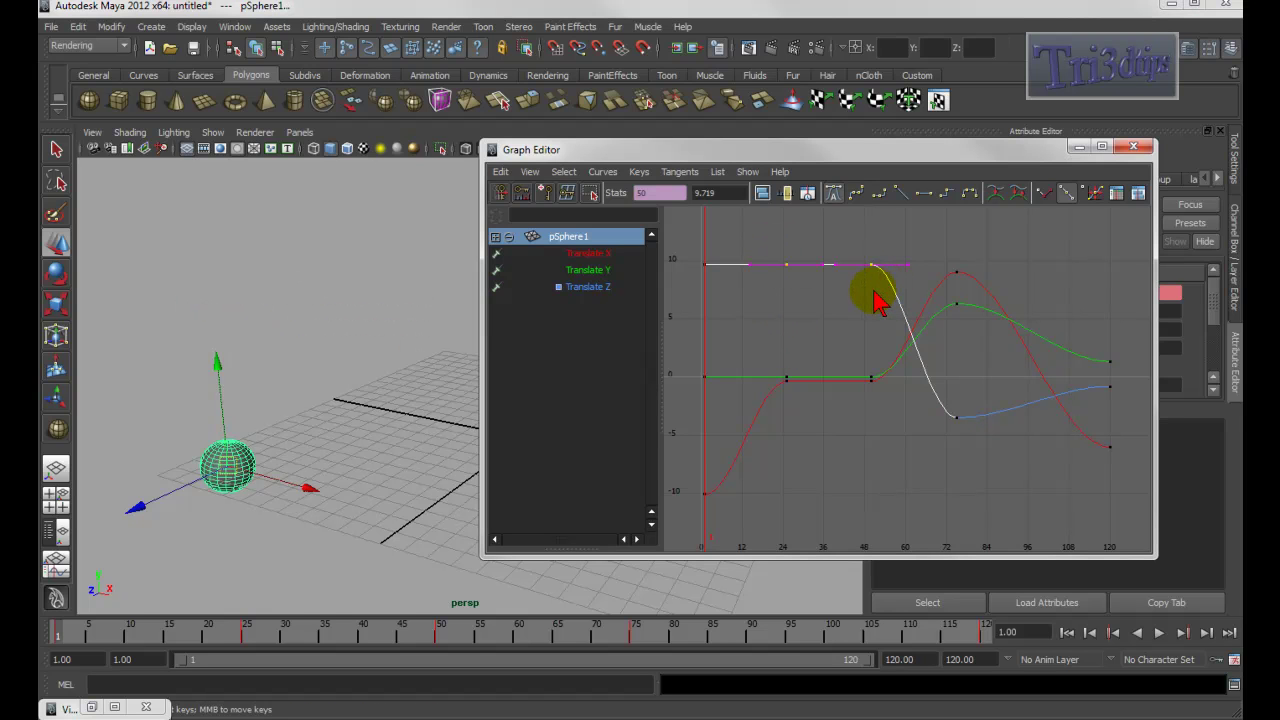
Frame the selected Translate Z keys, reframe all curves, and inspect them at different pan positions and zoom levels in the Graph Editor
key("f")
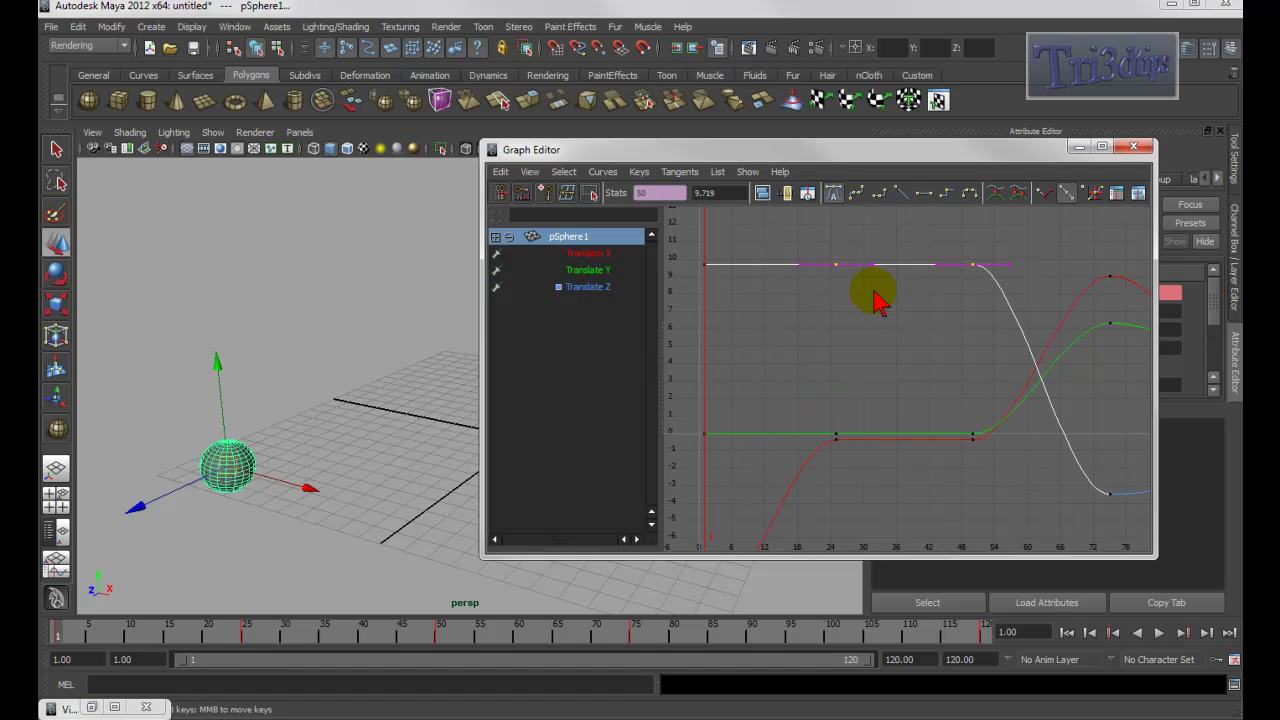
key("a")
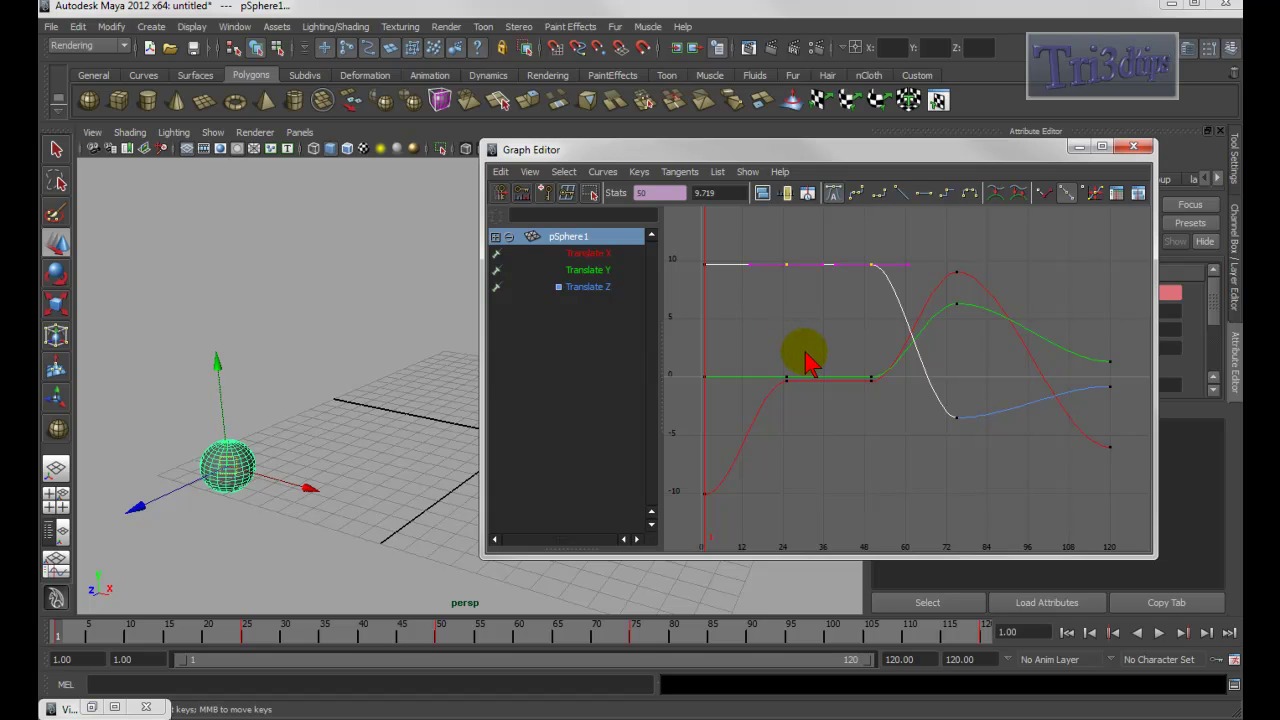
middle_click_drag(928, 385, 857, 415, "alt")
mouse_move(845, 407)
right_mouse_down("alt")
mouse_move(1063, 475)
mouse_move(822, 427)
mouse_move(837, 424)
right_mouse_up("alt")
middle_click_drag(849, 400, 957, 408, "alt")
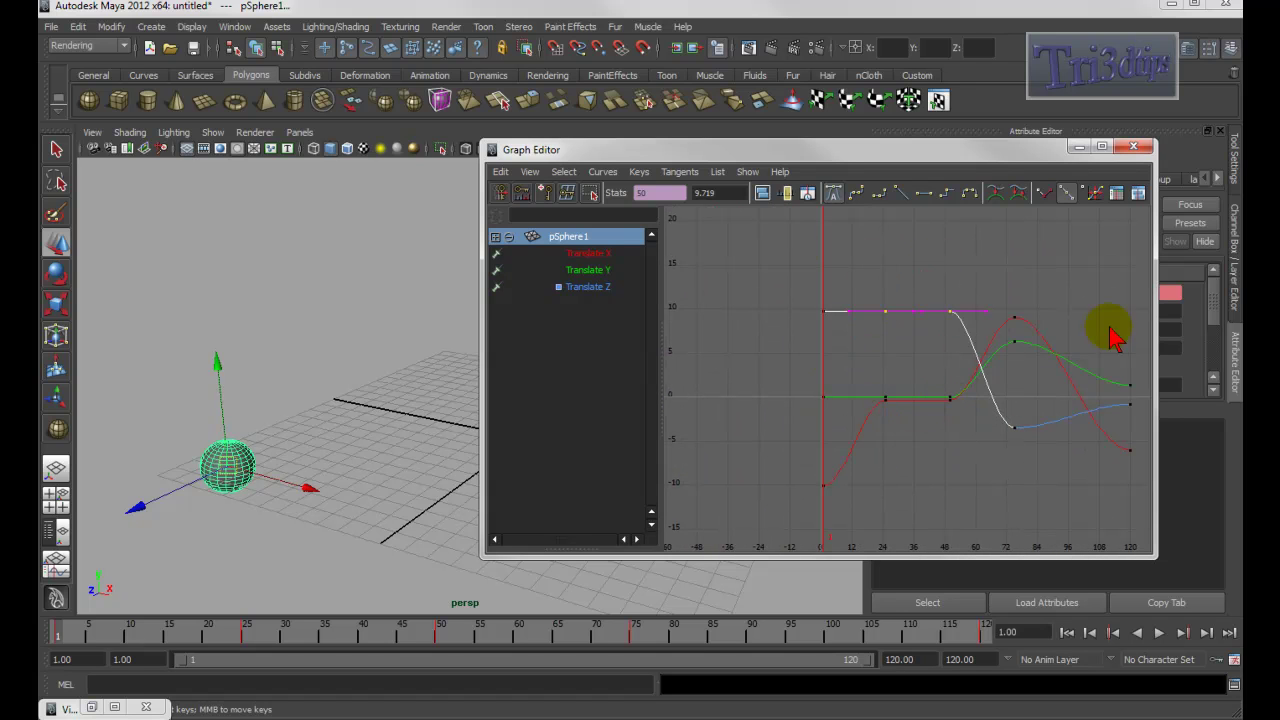
middle_click_drag(867, 317, 837, 339, "alt")
scroll(806, 330, "up", 3)
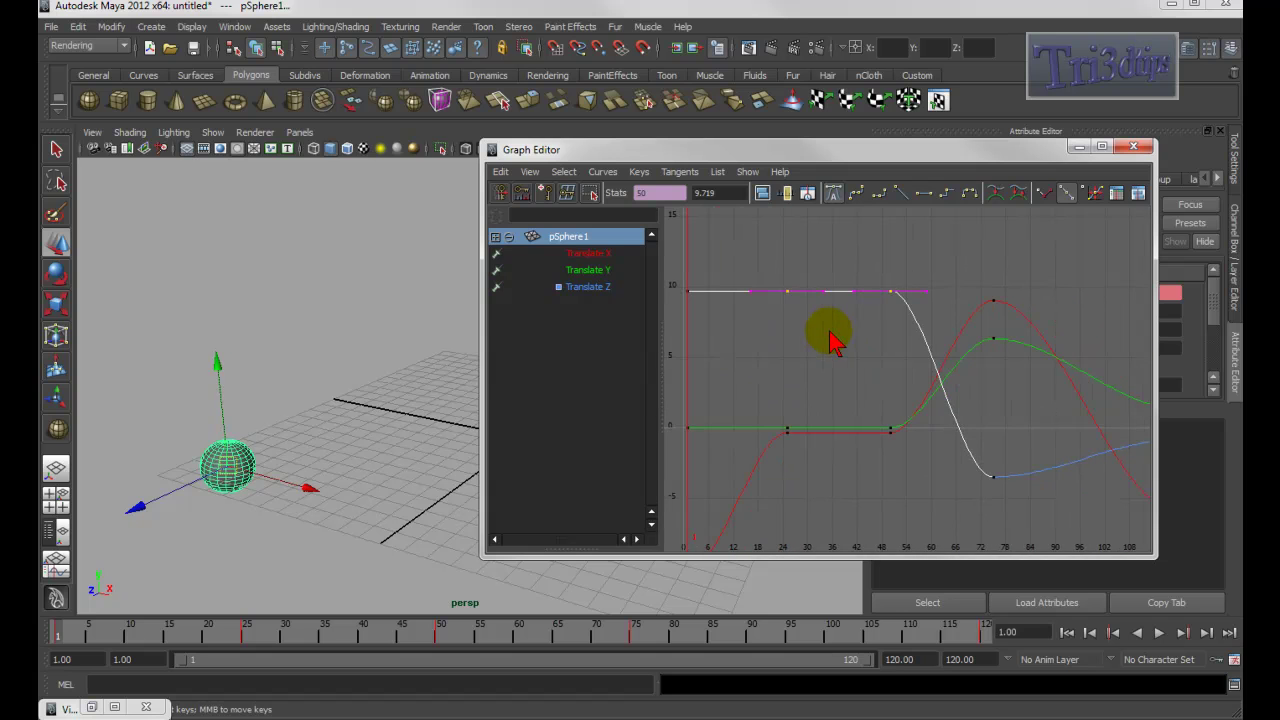
right_click_drag(837, 339, 786, 337, "alt")
middle_click_drag(828, 336, 780, 302, "alt")
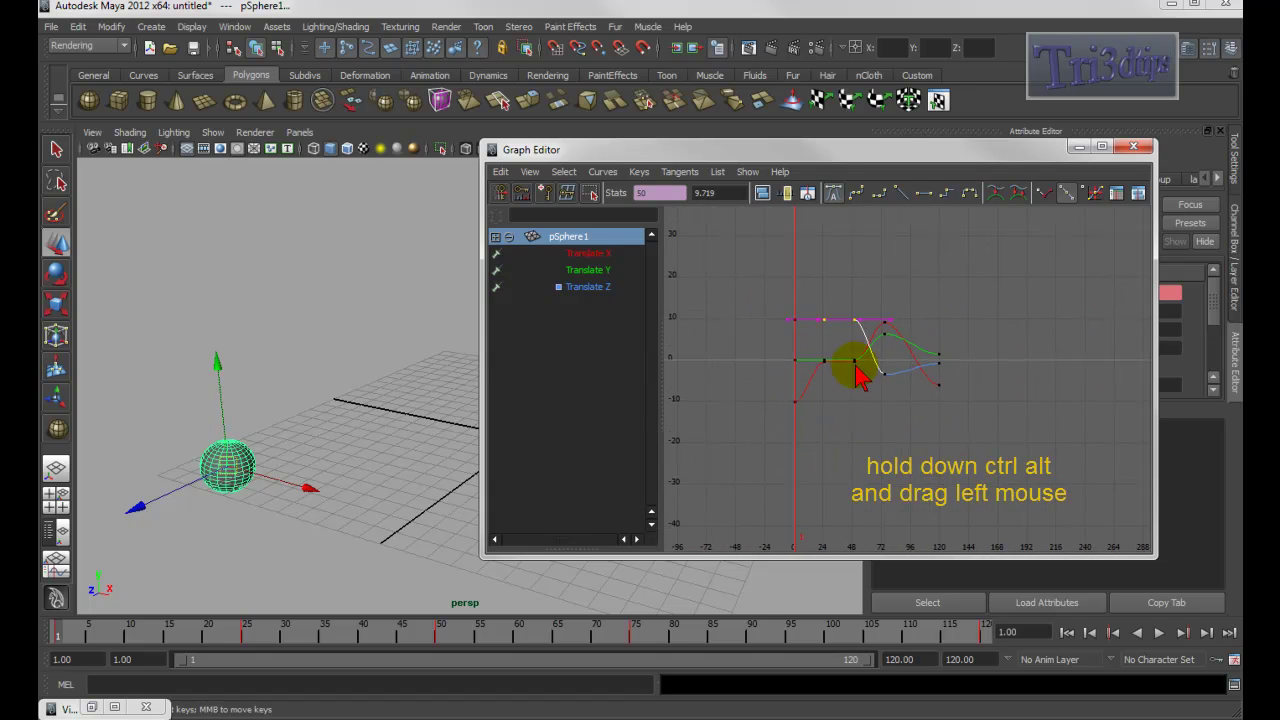
Examine the Translate Z curve around frame 75 with region zooms, and reframe all of the sphere's curves
left_click_drag(888, 378, 914, 397, "ctrl+alt")
left_click_drag(888, 352, 906, 387, "ctrl+alt")
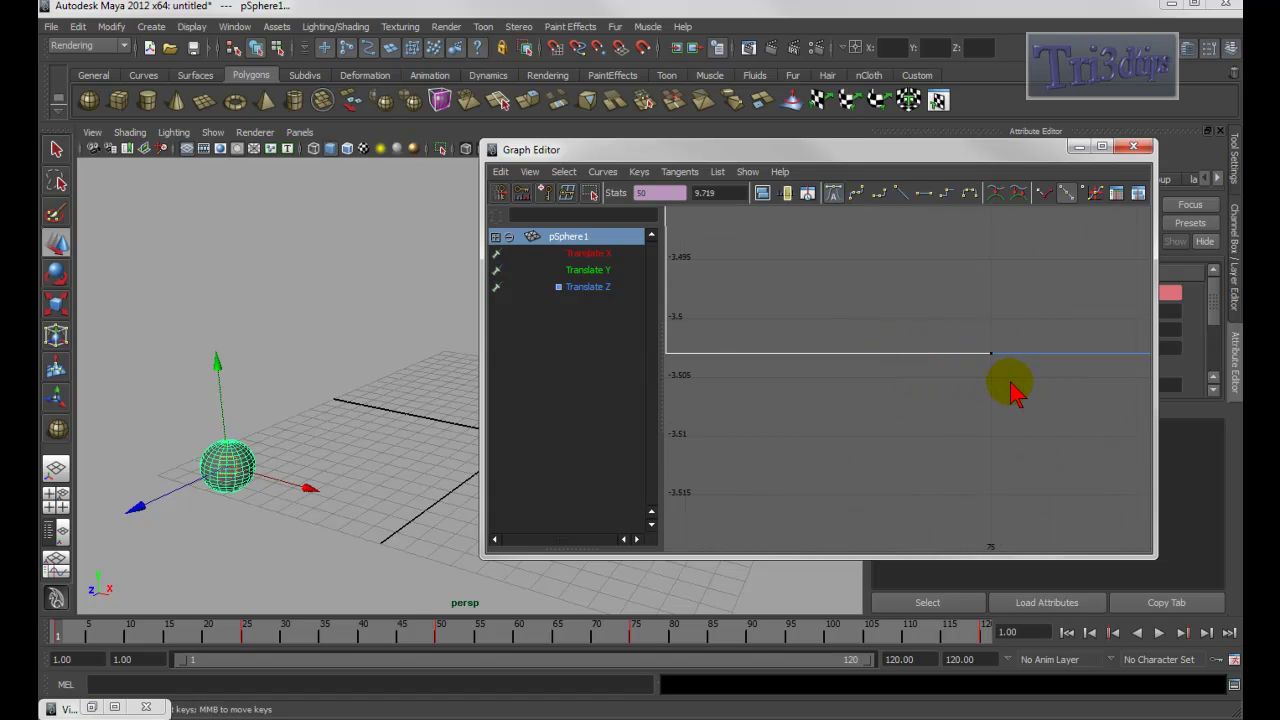
left_click_drag(1012, 384, 794, 238)
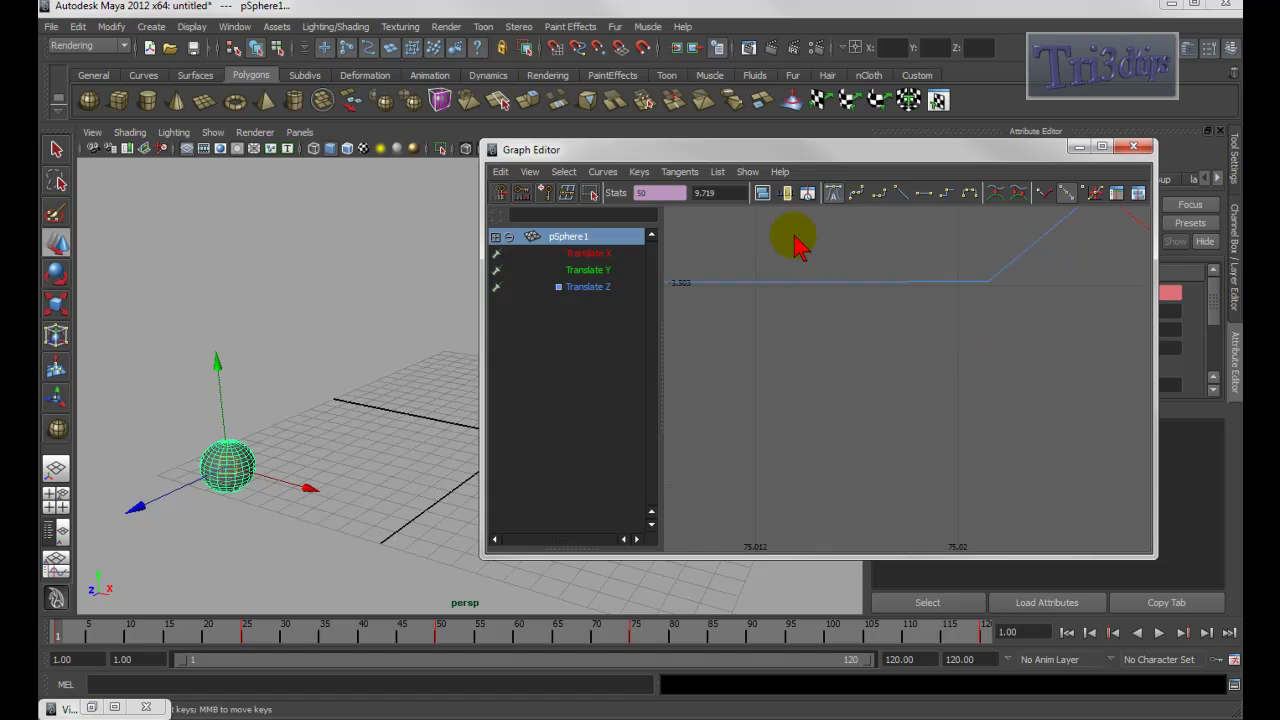
left_click_drag(933, 371, 922, 350, "ctrl+alt")
left_click_drag(940, 394, 912, 355, "ctrl+alt")
key("a")
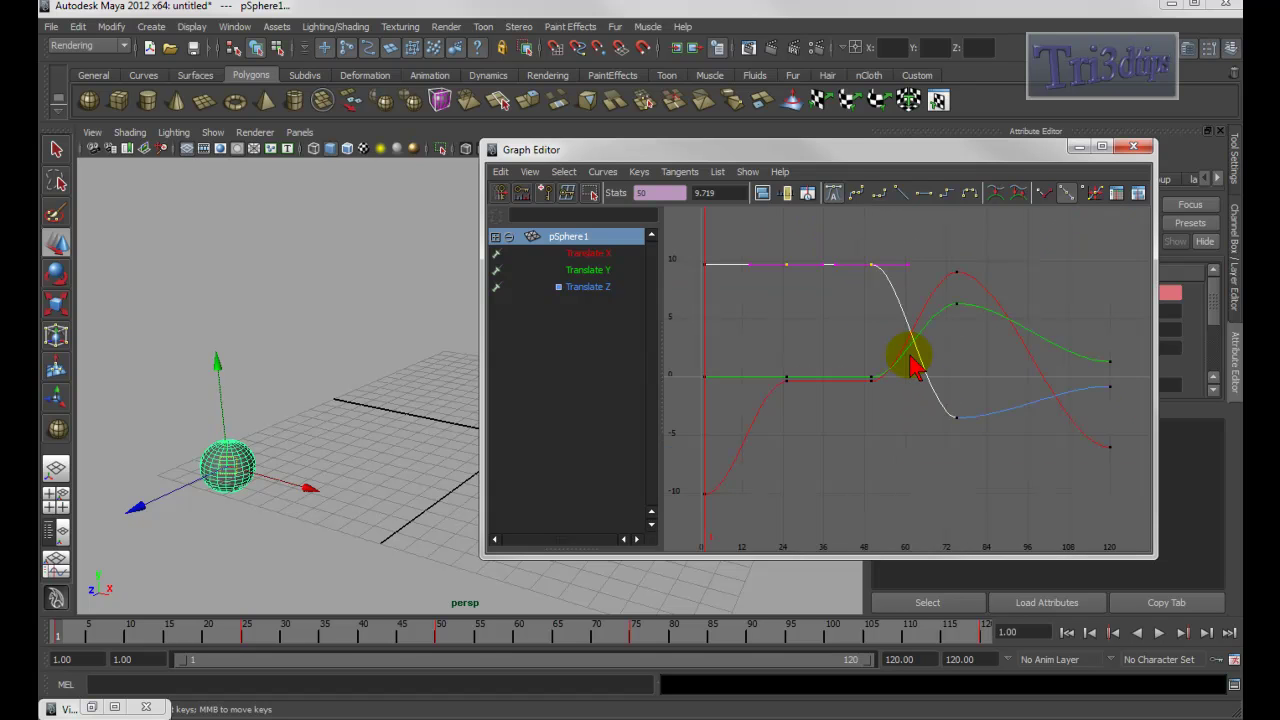
left_click(1045, 480)
left_click_drag(1006, 443, 1006, 443, "ctrl+alt")
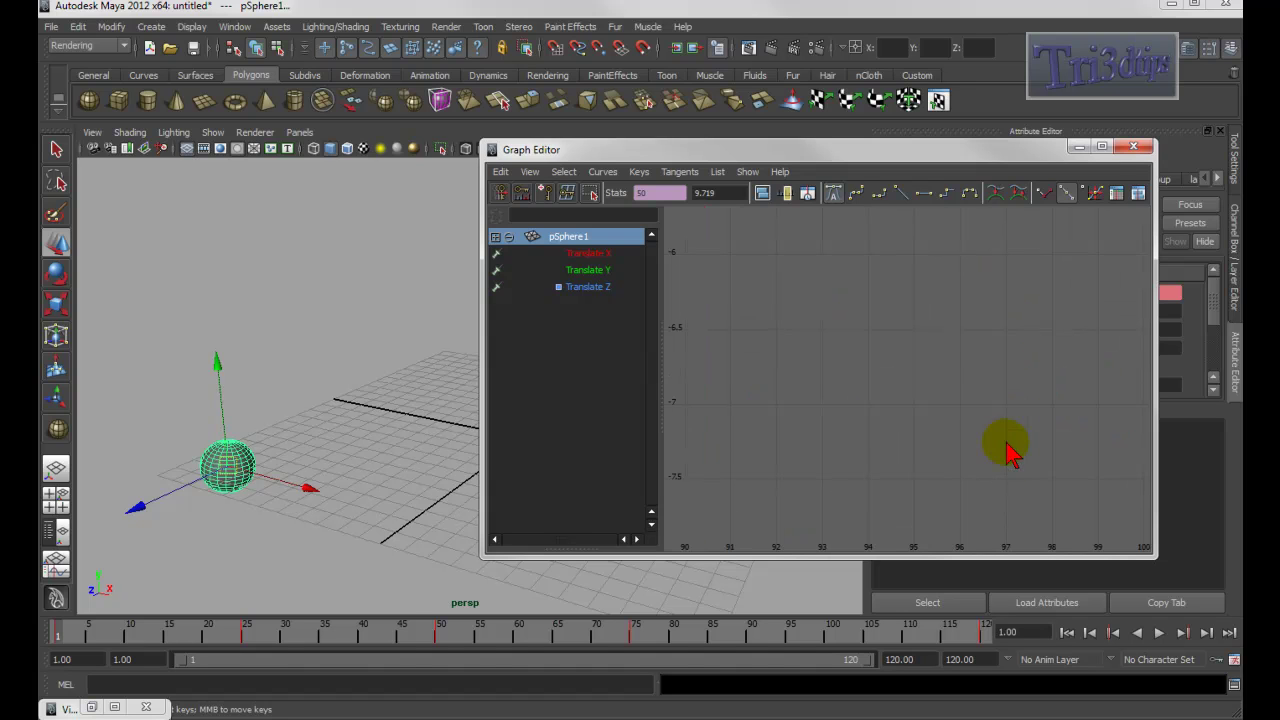
key("a")
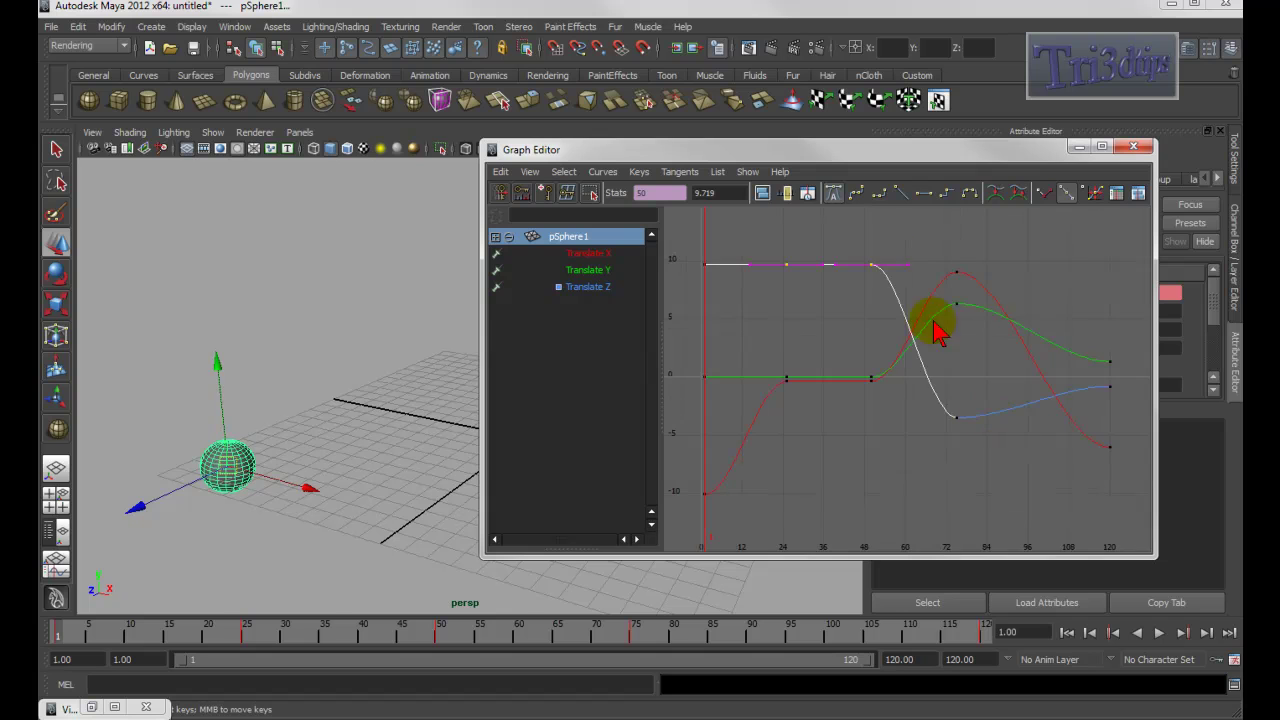
Scrub the current time to frame 31 within the Graph Editor's curve area and reactivate the Move tool
middle_click_drag(703, 328, 710, 390, "alt")
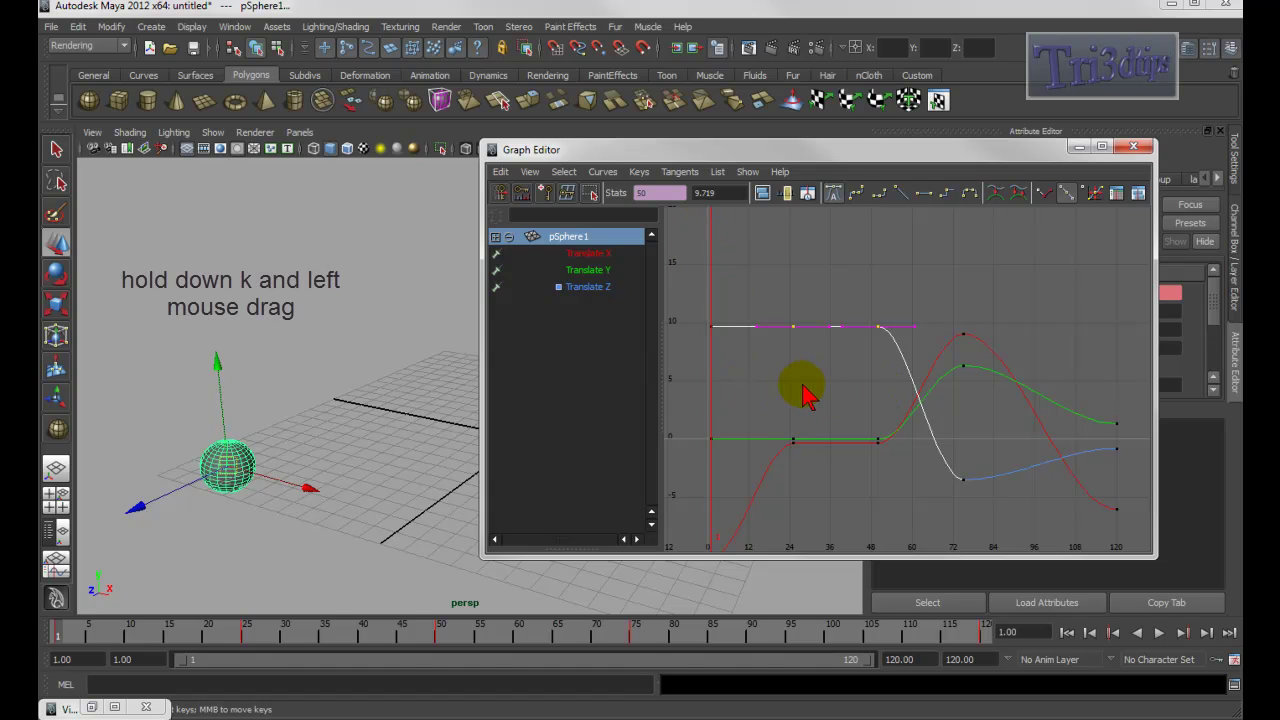
mouse_move(783, 318)
left_mouse_down()
mouse_move(700, 337)
mouse_move(728, 360)
mouse_move(905, 385)
mouse_move(765, 377)
mouse_move(855, 380)
mouse_move(790, 385)
mouse_move(968, 412)
mouse_move(817, 403)
left_mouse_up()
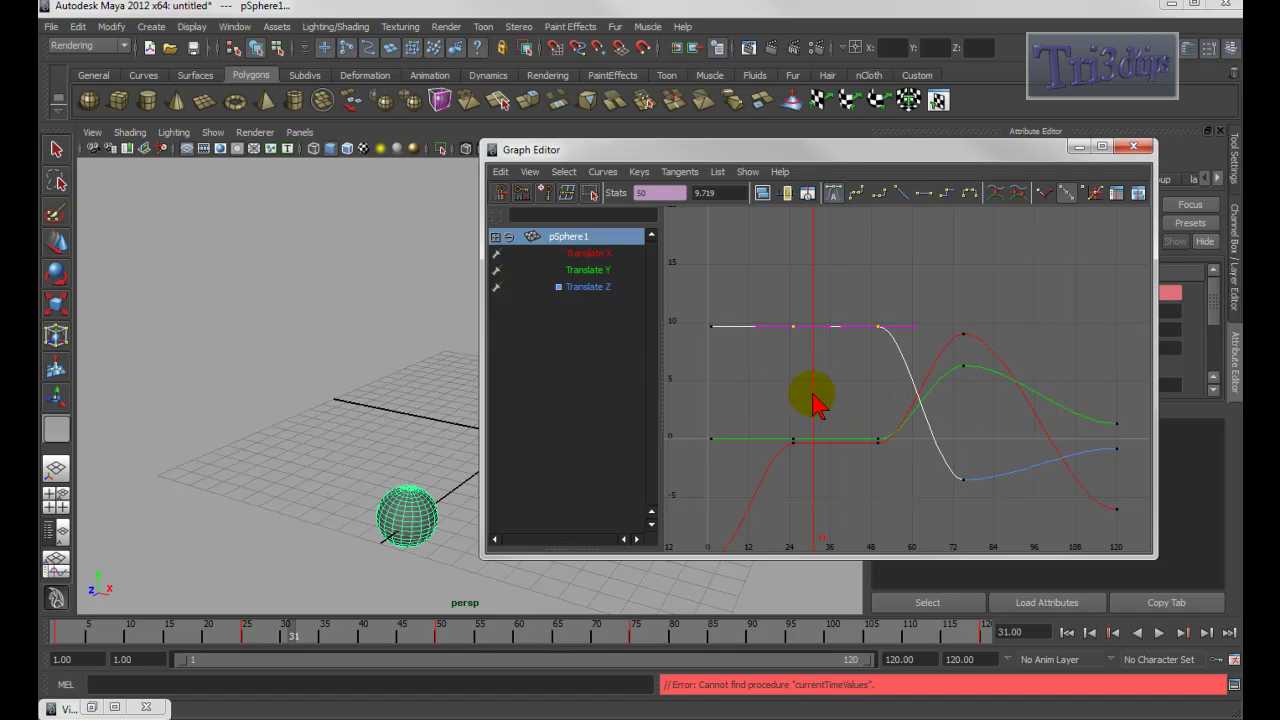
key("w")
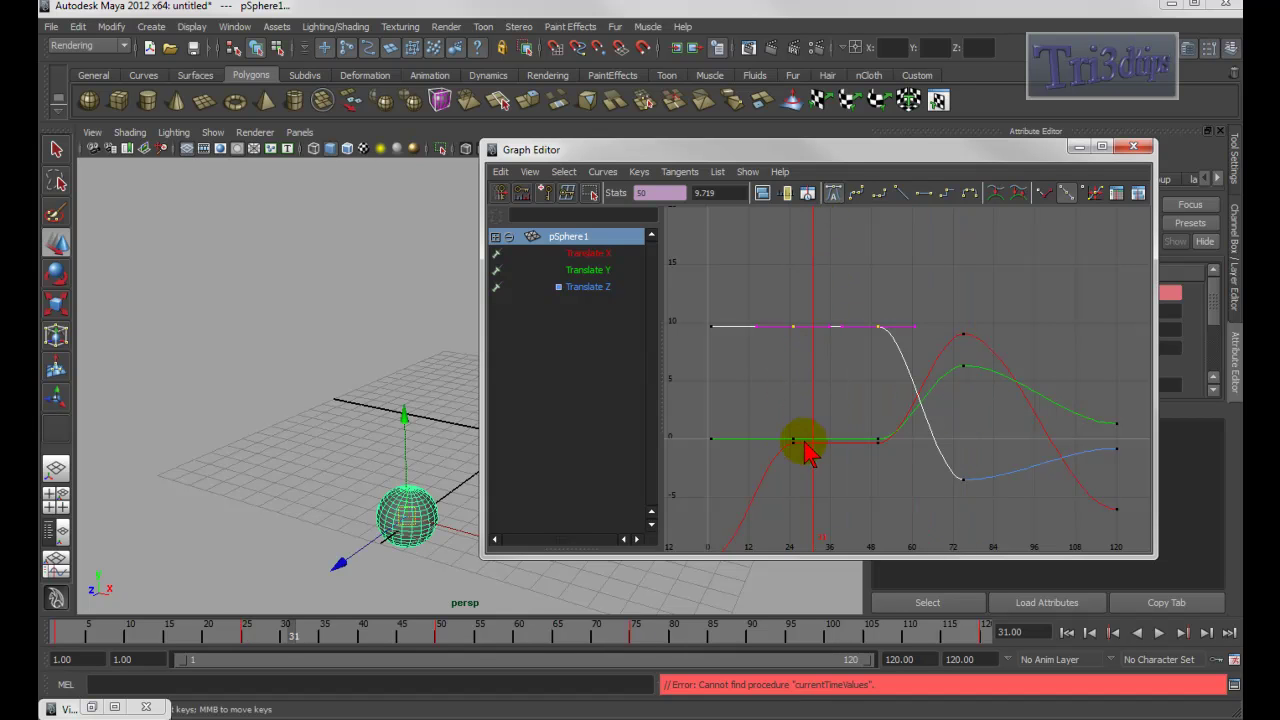